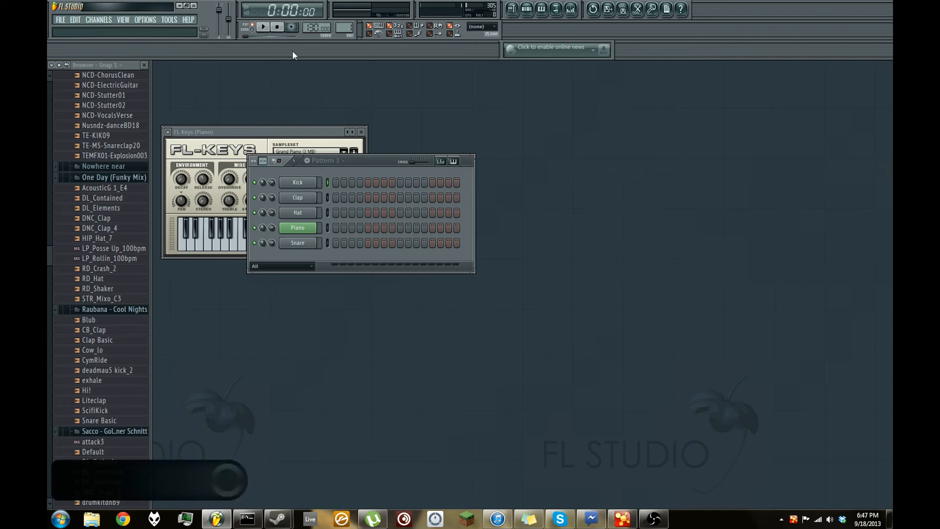
- Move the channel rack clear of the piano plugin window and close the FL Keys window
{"action": "left_click_drag", "start_coordinate": [366, 164], "coordinate": [299, 130]}
{"action": "left_click", "coordinate": [361, 132]}
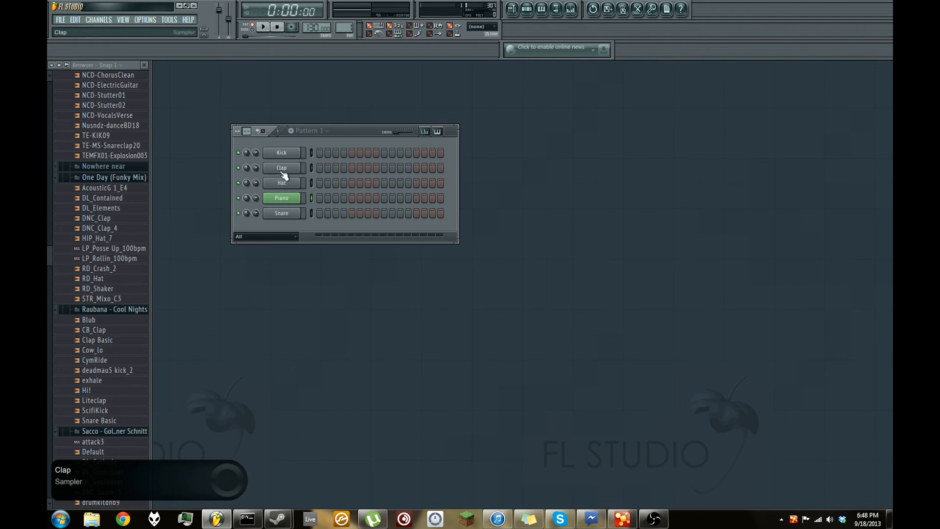
{"action": "scroll", "coordinate": [344, 27], "scroll_direction": "up", "scroll_amount": 2}
{"action": "scroll", "coordinate": [348, 27], "scroll_direction": "down", "scroll_amount": 1}
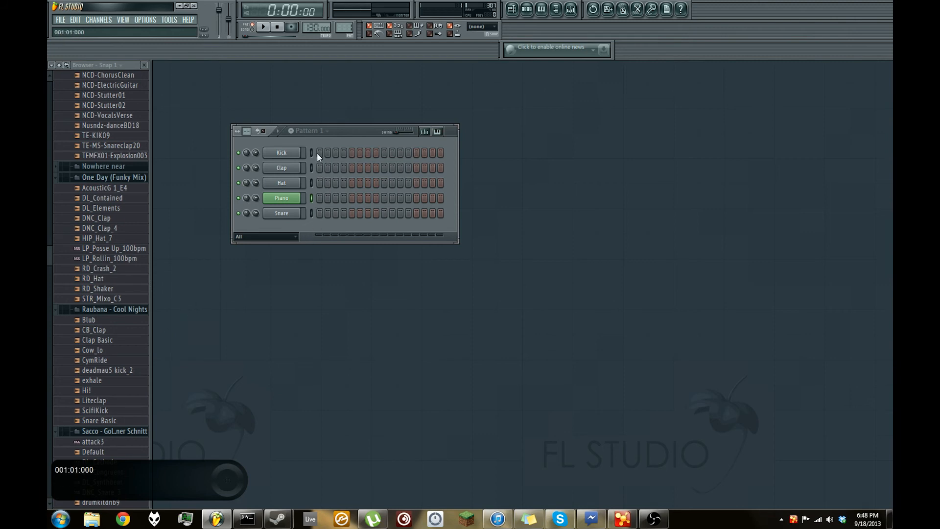
- Place Kick hits on steps 1 and 9 and Clap hits on steps 5 and 13 of Pattern 1
{"action": "left_click", "coordinate": [352, 168]}
{"action": "left_click", "coordinate": [384, 153]}
{"action": "left_click_drag", "start_coordinate": [343, 28], "coordinate": [344, 24]}
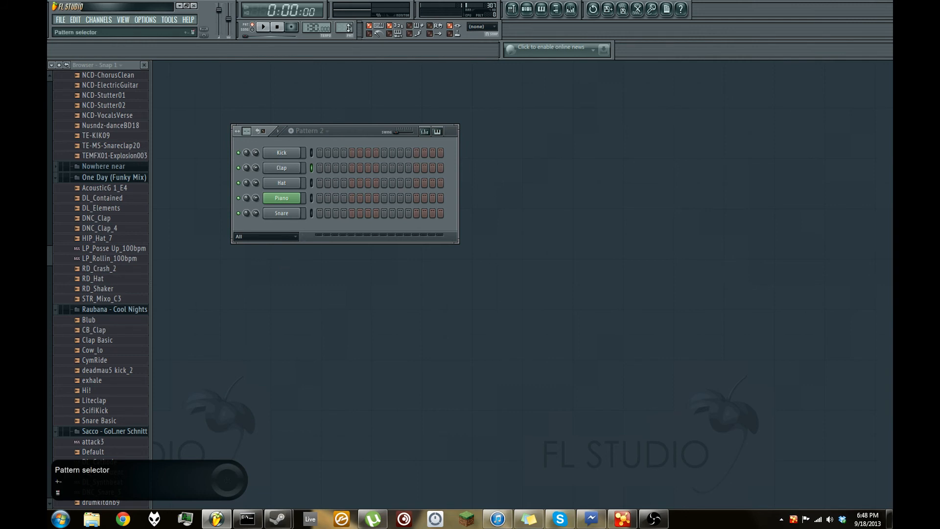
{"action": "left_click_drag", "start_coordinate": [348, 28], "coordinate": [349, 33]}
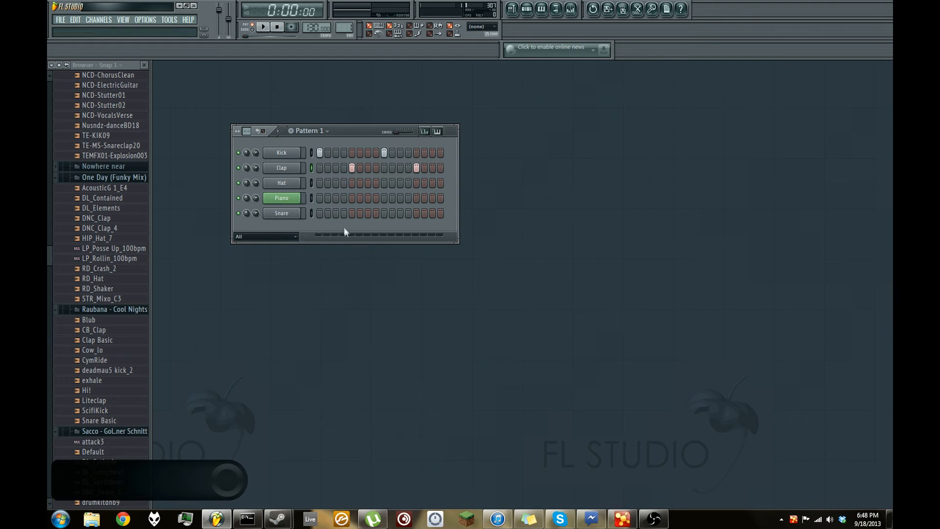
- Clear all Kick and Clap hits from Pattern 1 and briefly play the empty pattern
{"action": "right_click", "coordinate": [351, 170]}
{"action": "right_click", "coordinate": [416, 168]}
{"action": "right_click", "coordinate": [384, 153]}
{"action": "right_click", "coordinate": [320, 154]}
{"action": "left_click", "coordinate": [263, 26]}
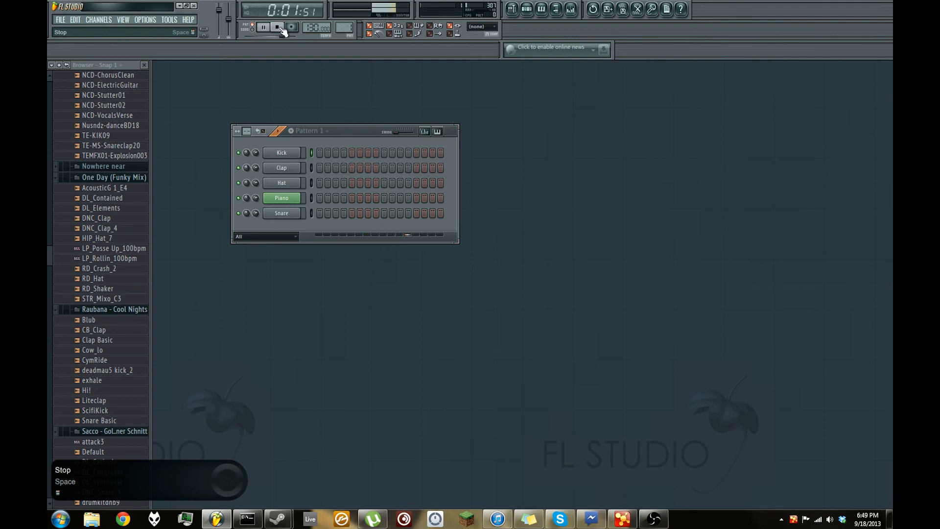
{"action": "left_click", "coordinate": [278, 27]}
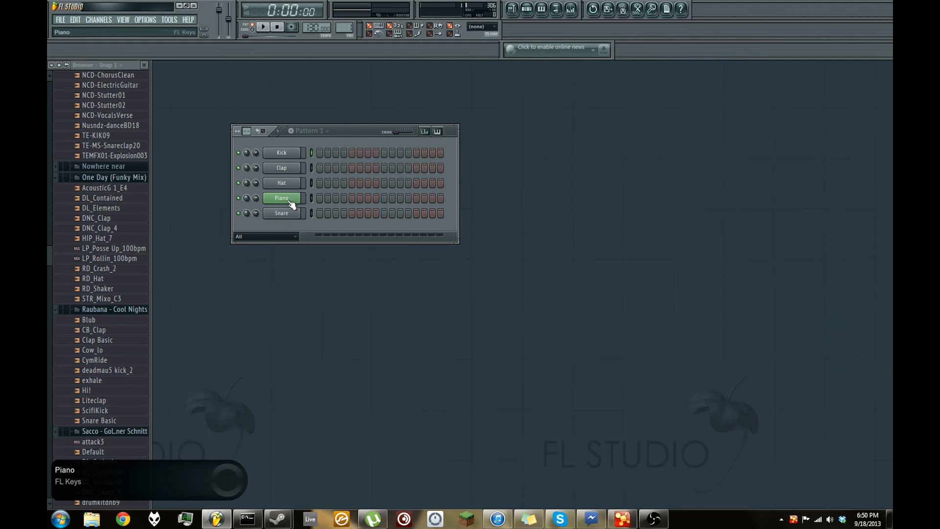
- Delete the Kick and Clap channels from the channel rack
{"action": "right_click", "coordinate": [299, 151]}
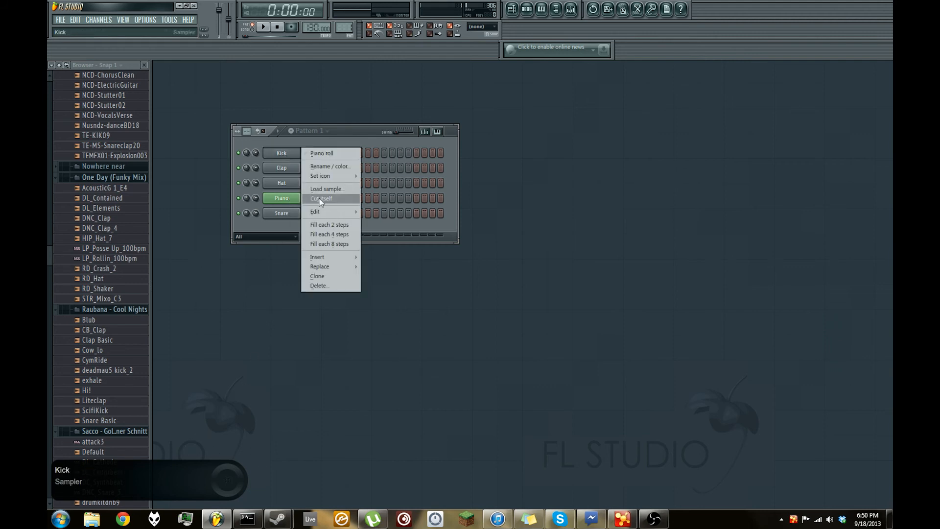
{"action": "left_click", "coordinate": [314, 285]}
{"action": "left_click", "coordinate": [522, 286]}
{"action": "right_click", "coordinate": [299, 153]}
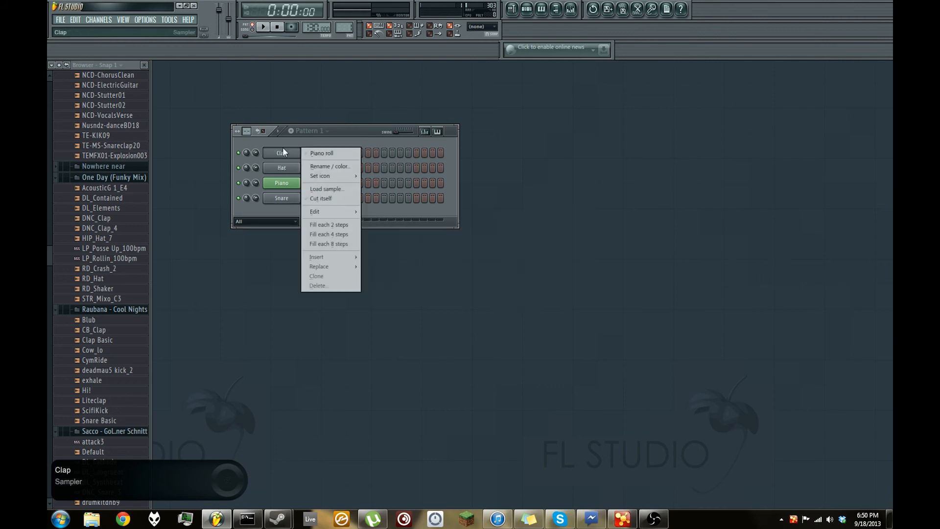
{"action": "left_click", "coordinate": [341, 283]}
{"action": "left_click", "coordinate": [511, 284]}
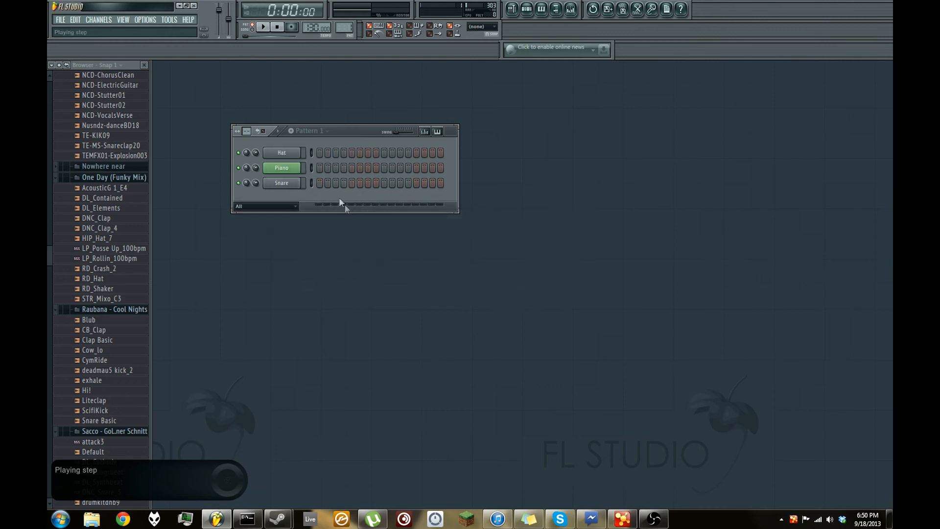
- Delete the remaining Hat, Piano and Snare channels from the channel rack
{"action": "right_click", "coordinate": [290, 154]}
{"action": "left_click", "coordinate": [328, 285]}
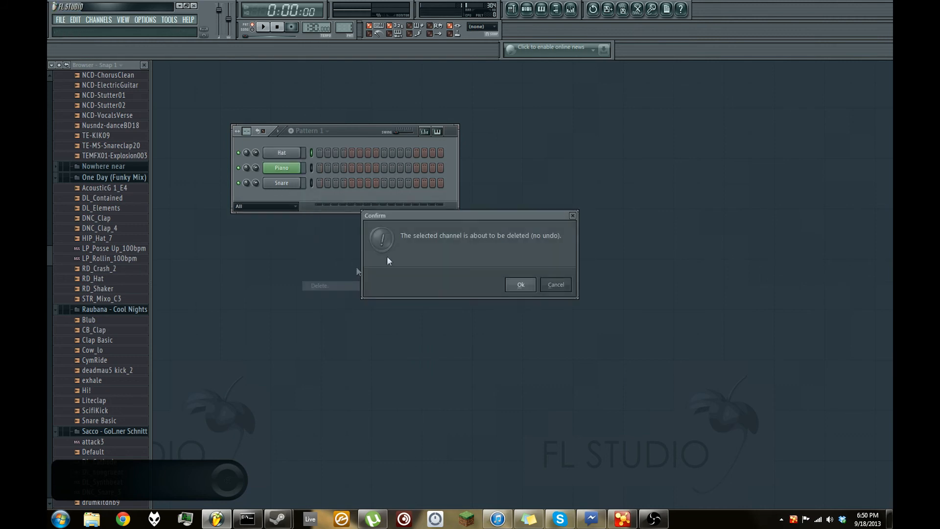
{"action": "left_click", "coordinate": [516, 284]}
{"action": "right_click", "coordinate": [299, 153]}
{"action": "left_click", "coordinate": [331, 277]}
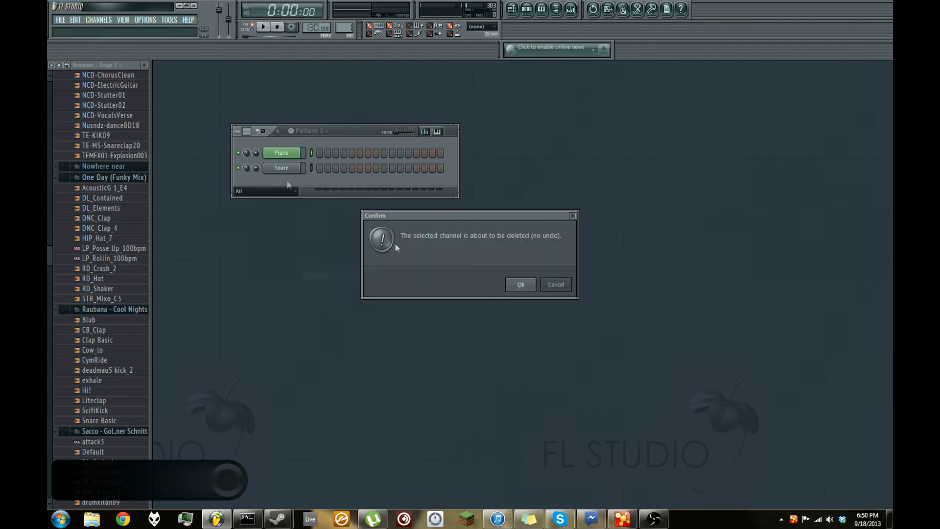
{"action": "left_click", "coordinate": [515, 284]}
{"action": "right_click", "coordinate": [290, 156]}
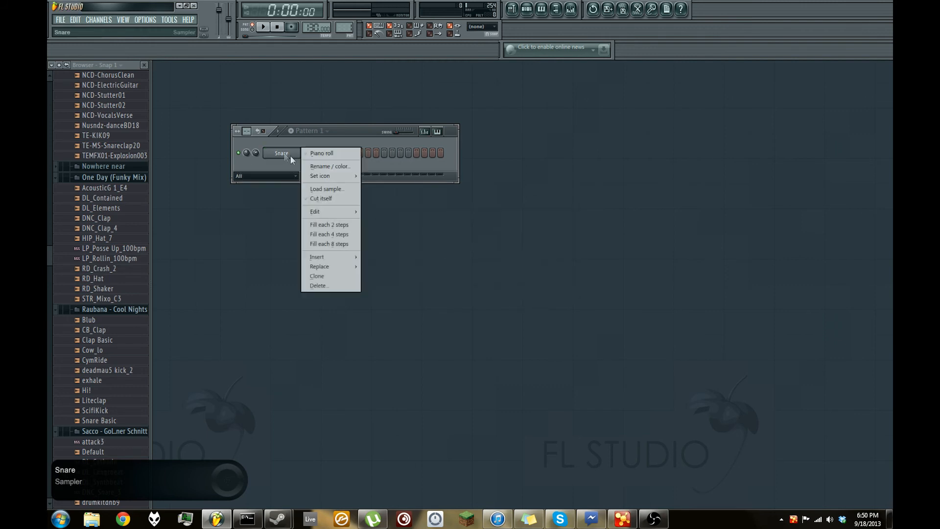
{"action": "left_click", "coordinate": [331, 286]}
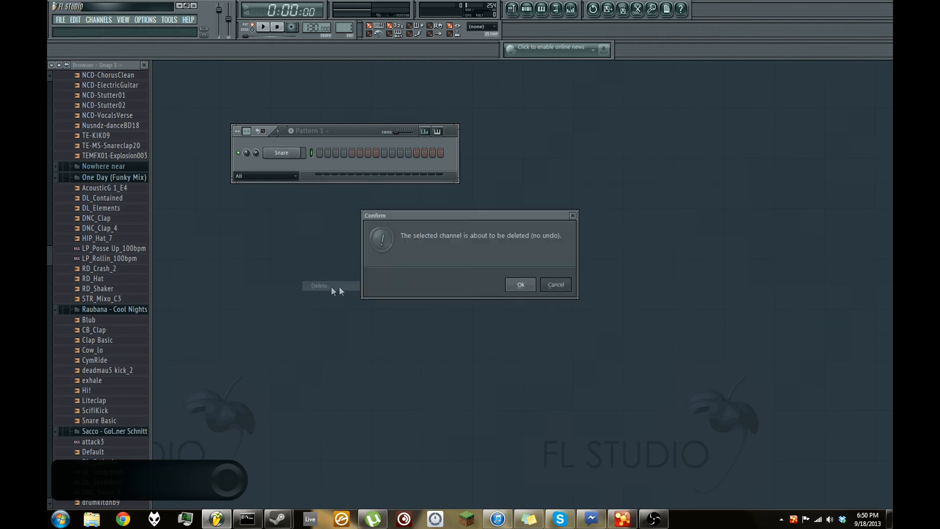
{"action": "left_click", "coordinate": [521, 286]}
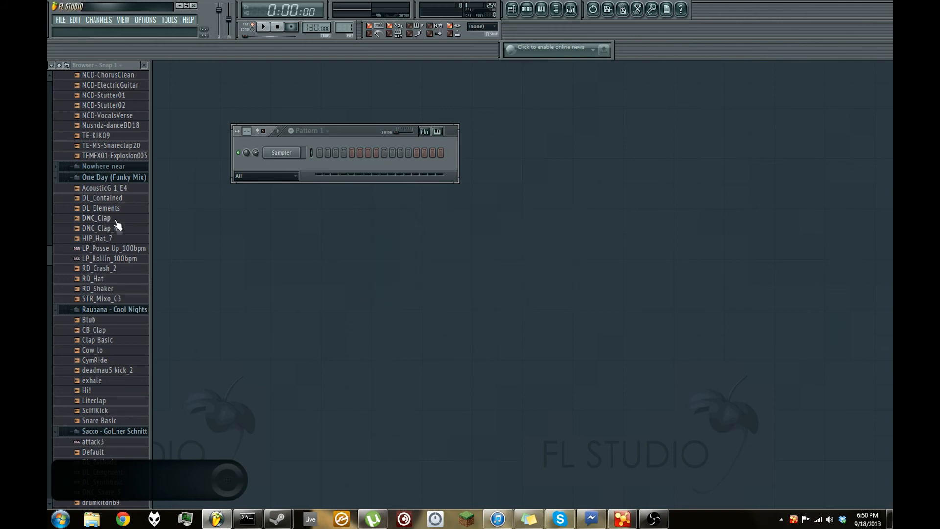
- Switch to Pattern 5 and look through the presets and sample folders in the browser
{"action": "key", "text": "KP_5"}
{"action": "left_click_drag", "start_coordinate": [48, 263], "coordinate": [47, 216]}
{"action": "scroll", "coordinate": [103, 252], "scroll_direction": "down", "scroll_amount": 6}
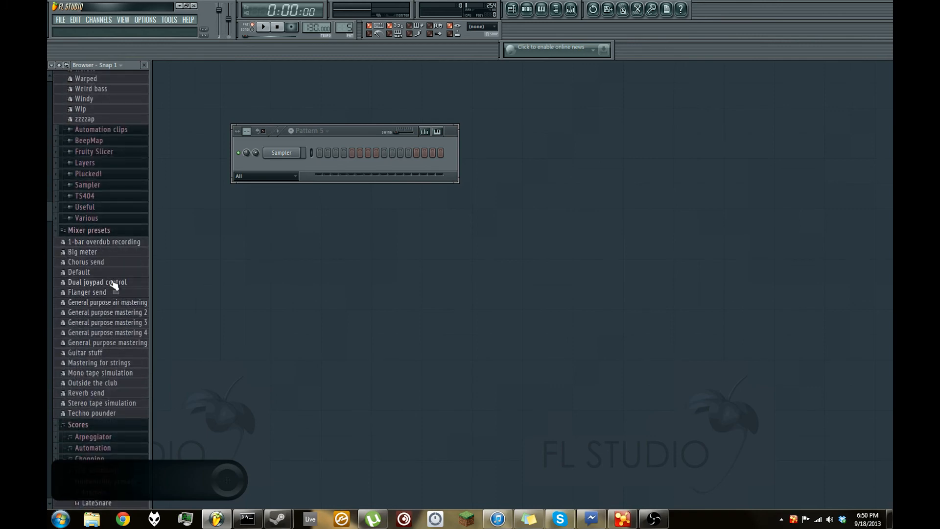
{"action": "scroll", "coordinate": [115, 290], "scroll_direction": "down", "scroll_amount": 13}
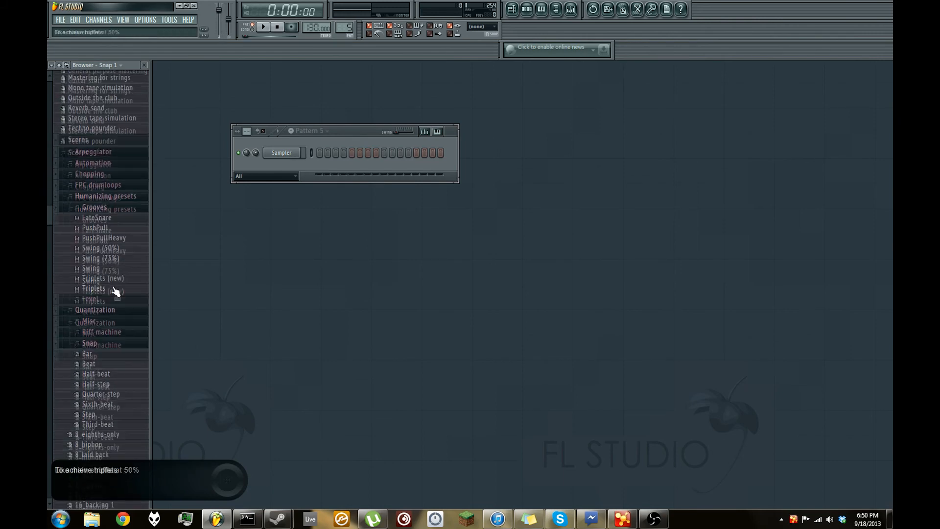
{"action": "scroll", "coordinate": [116, 290], "scroll_direction": "down", "scroll_amount": 20}
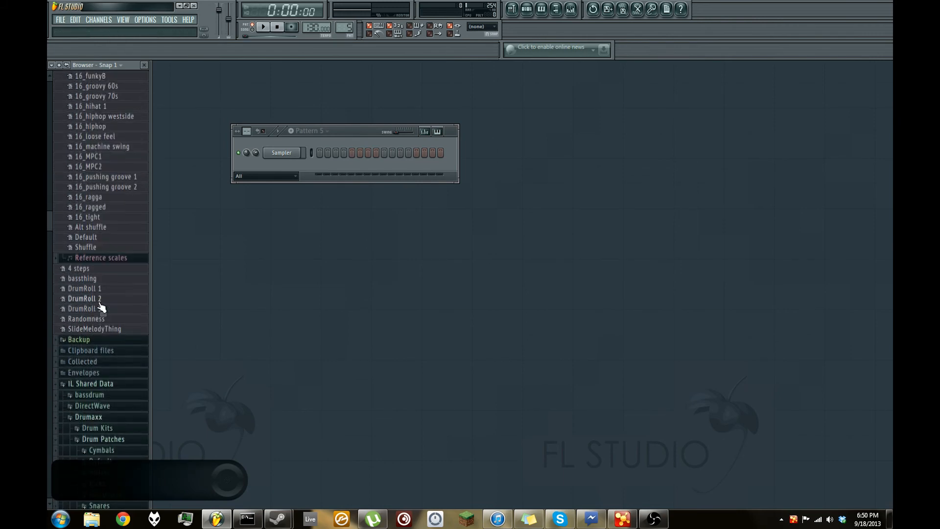
{"action": "scroll", "coordinate": [93, 235], "scroll_direction": "down", "scroll_amount": 20}
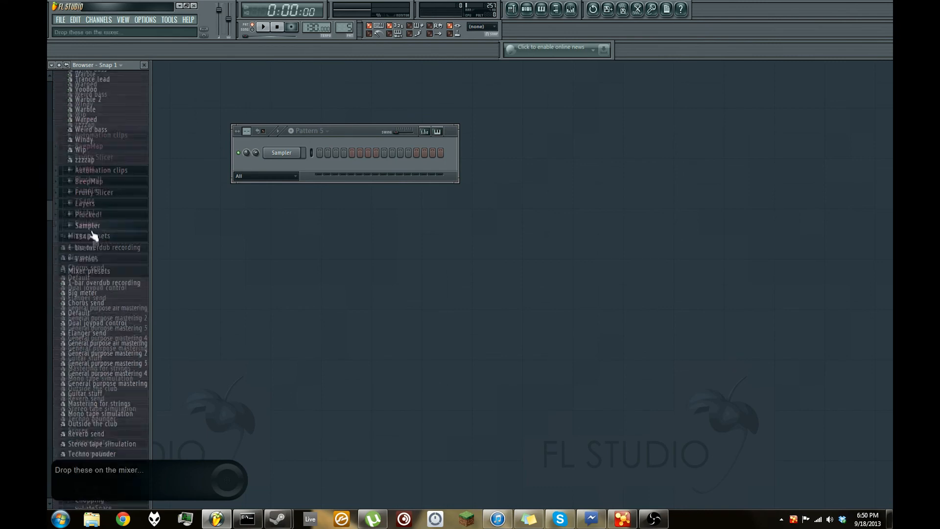
{"action": "scroll", "coordinate": [93, 235], "scroll_direction": "up", "scroll_amount": 20}
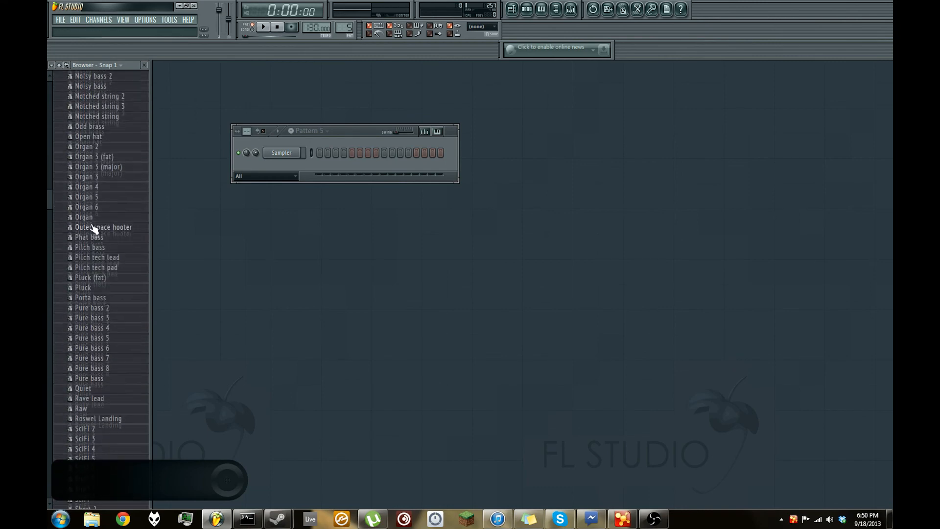
{"action": "scroll", "coordinate": [93, 228], "scroll_direction": "up", "scroll_amount": 20}
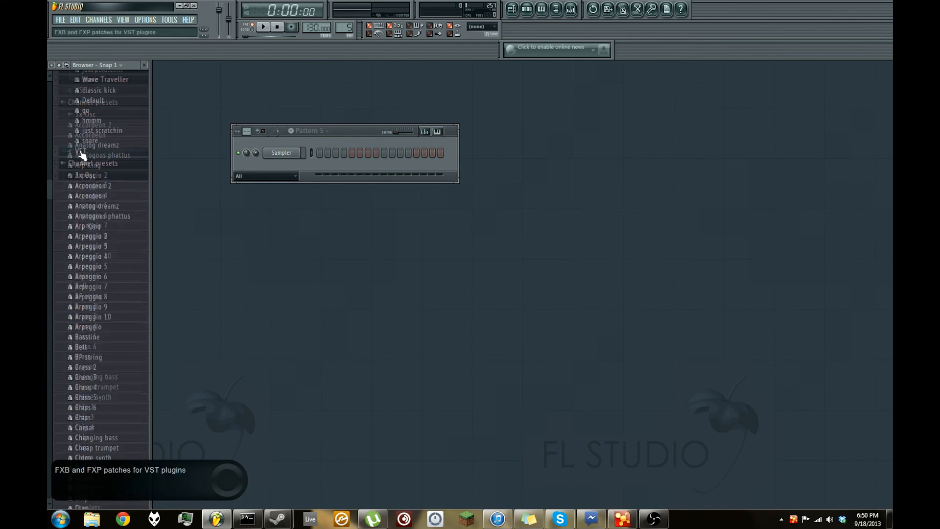
{"action": "scroll", "coordinate": [83, 155], "scroll_direction": "down", "scroll_amount": 20}
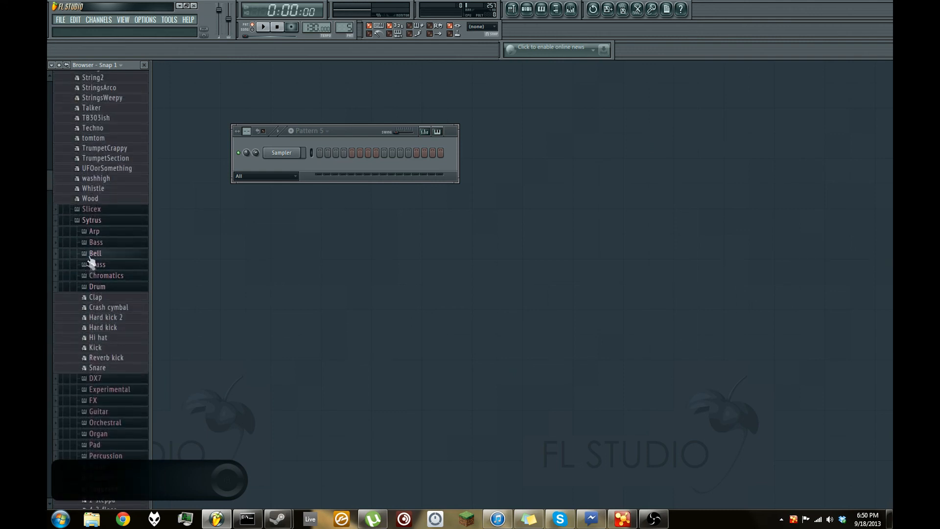
- Run a smart search of the browser for kick
{"action": "left_click", "coordinate": [52, 66]}
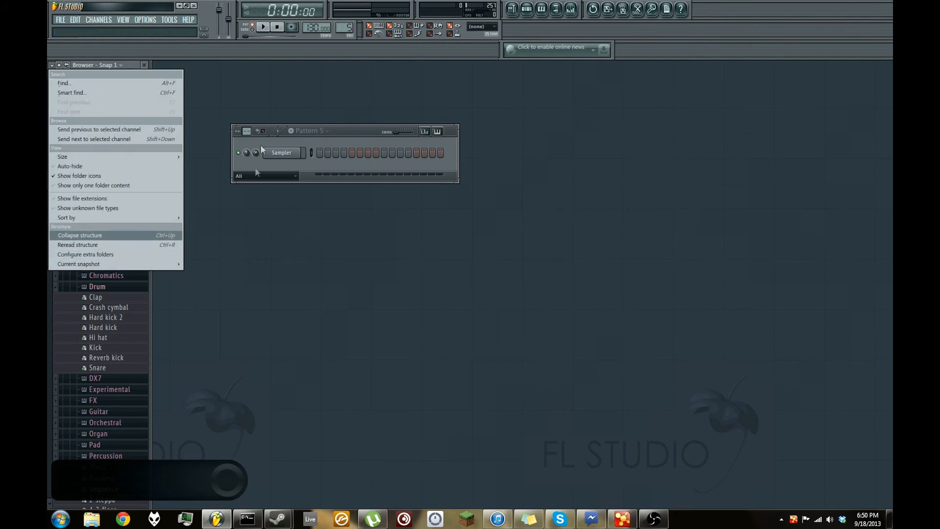
{"action": "left_click", "coordinate": [97, 95]}
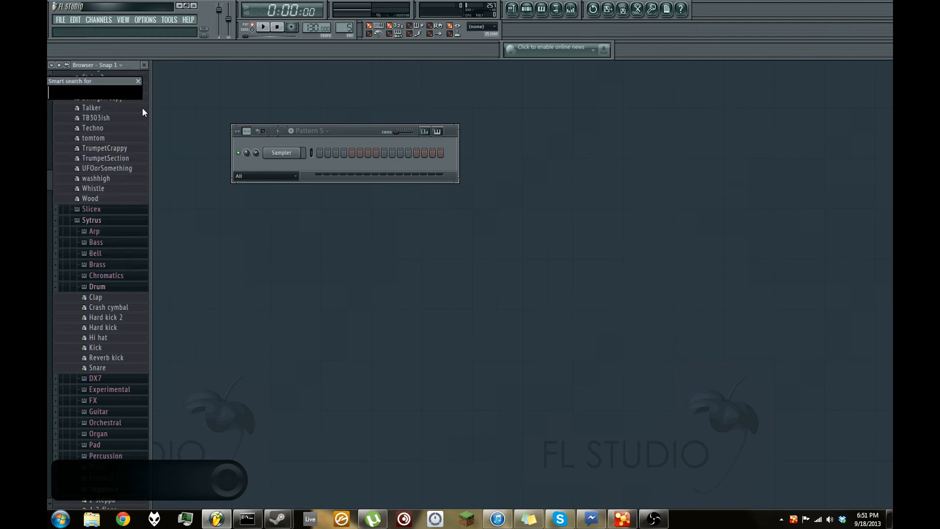
{"action": "type", "text": "kick"}
{"action": "key", "text": "Return"}
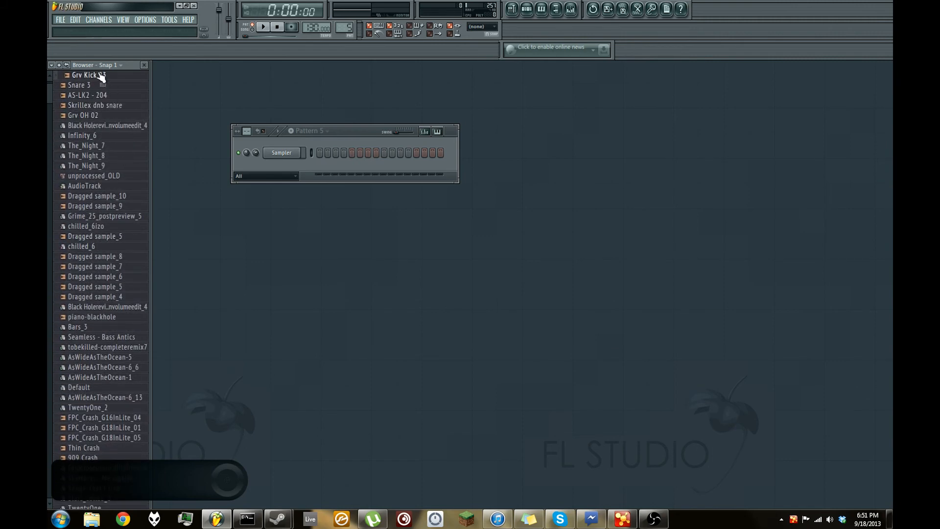
- Preview the Grv Kick 23 sample and load it into the empty Sampler channel
{"action": "left_click", "coordinate": [52, 65]}
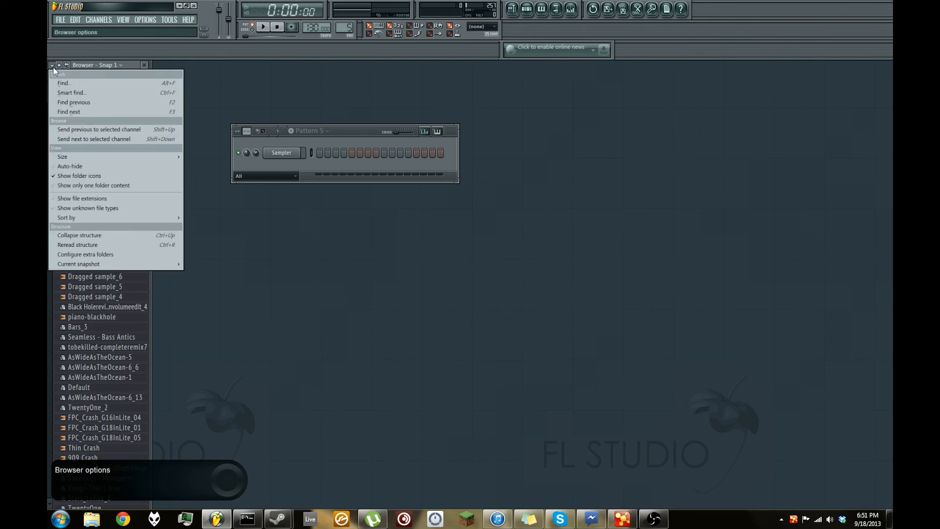
{"action": "left_click", "coordinate": [322, 72]}
{"action": "left_click", "coordinate": [99, 78]}
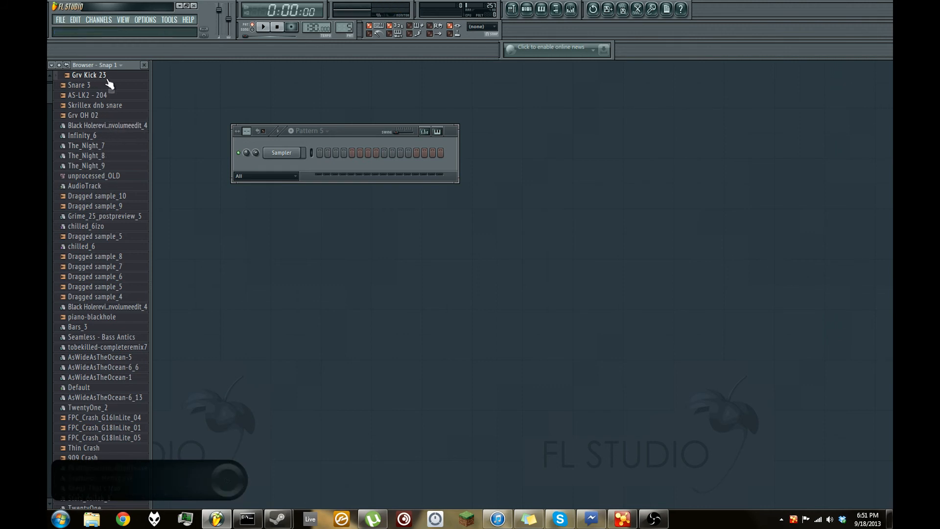
{"action": "left_click_drag", "start_coordinate": [104, 77], "coordinate": [281, 149]}
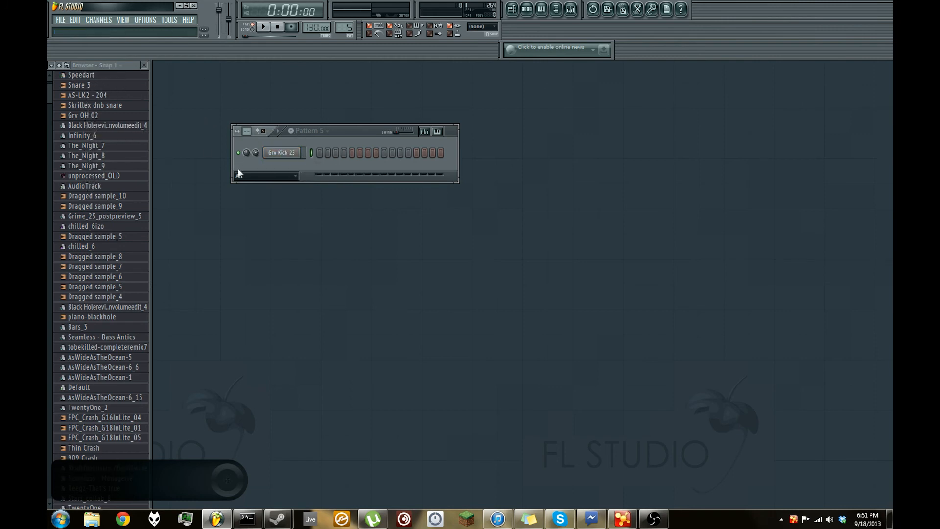
- Rename the Grv Kick 23 channel as Kick
{"action": "right_click", "coordinate": [289, 150]}
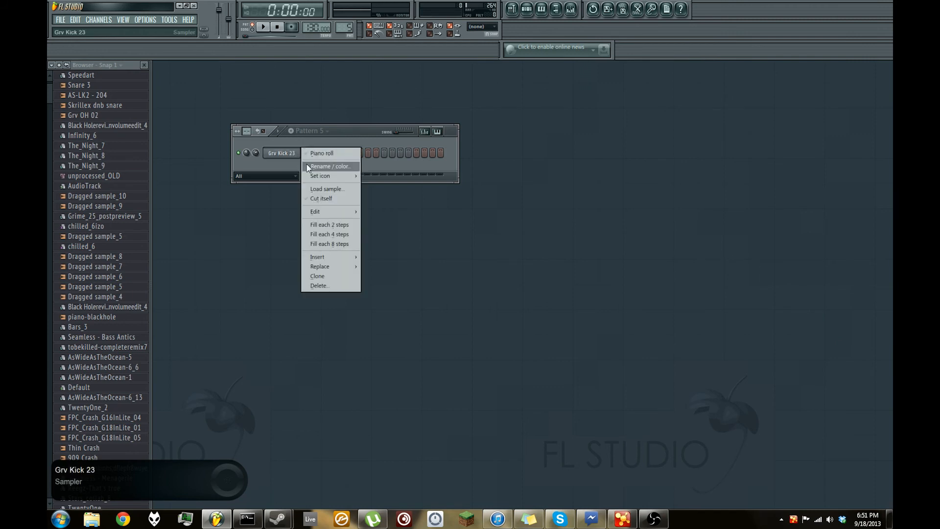
{"action": "left_click", "coordinate": [308, 167]}
{"action": "type", "text": "Kick"}
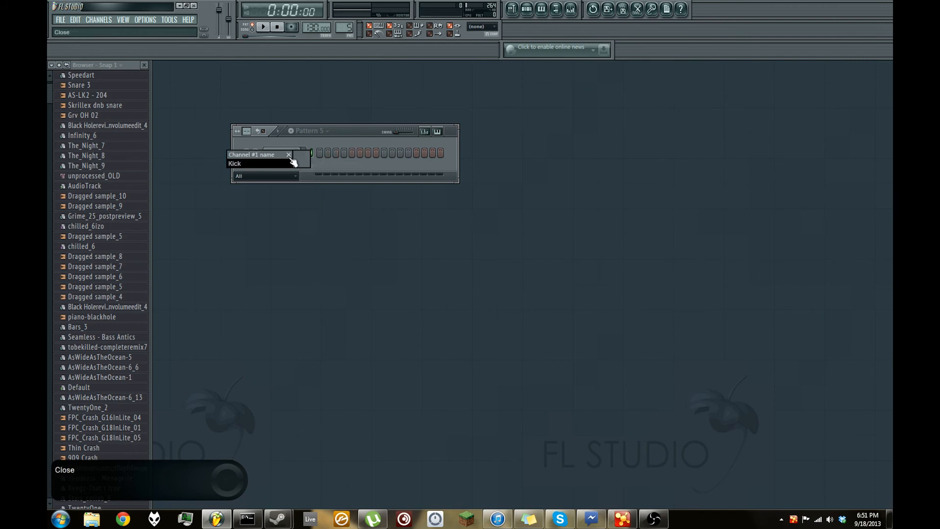
{"action": "key", "text": "Return"}
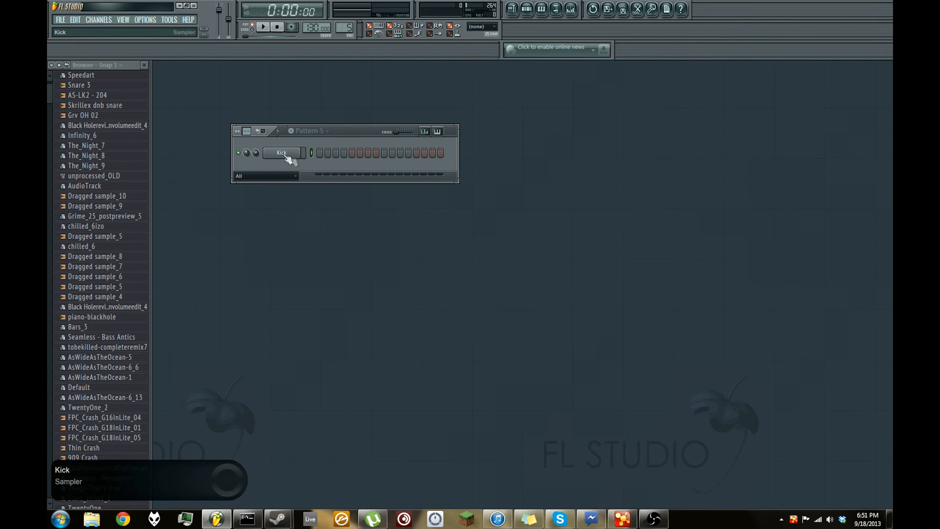
- Change the Kick channel's color to green
{"action": "right_click", "coordinate": [277, 157]}
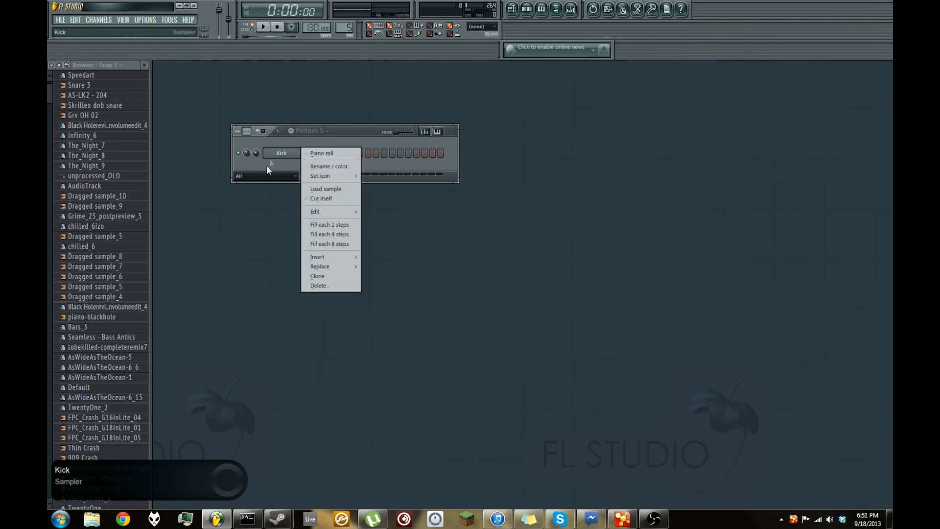
{"action": "left_click", "coordinate": [333, 166]}
{"action": "left_click", "coordinate": [321, 159]}
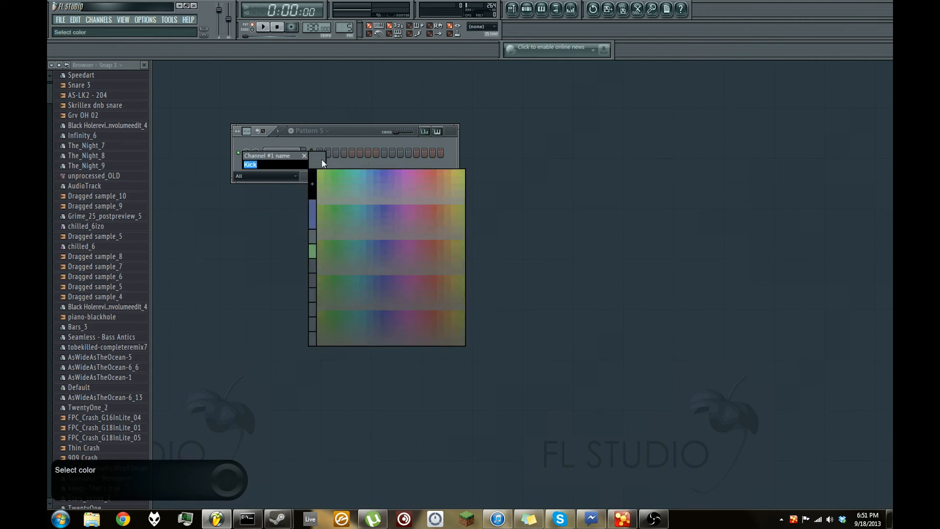
{"action": "left_click", "coordinate": [334, 178]}
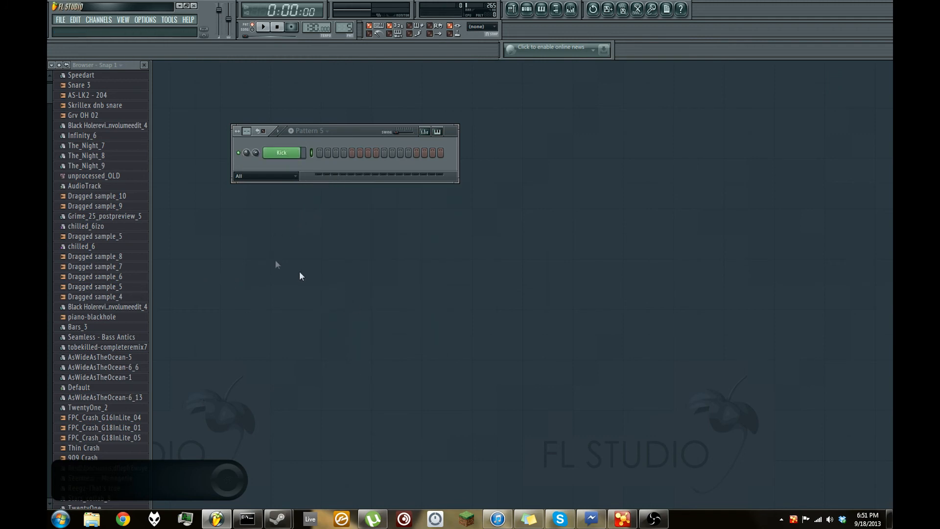
- Preview the Snare 3 sample, load it as a new channel below Kick, and rename that channel Snare
{"action": "left_click", "coordinate": [93, 86]}
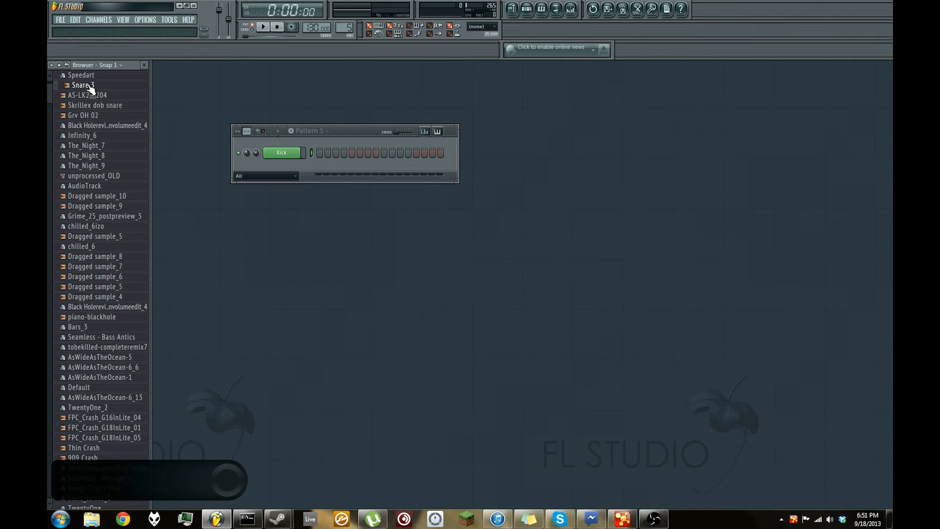
{"action": "left_click_drag", "start_coordinate": [91, 87], "coordinate": [288, 166]}
{"action": "right_click", "coordinate": [297, 169]}
{"action": "left_click", "coordinate": [327, 181]}
{"action": "type", "text": "Snare"}
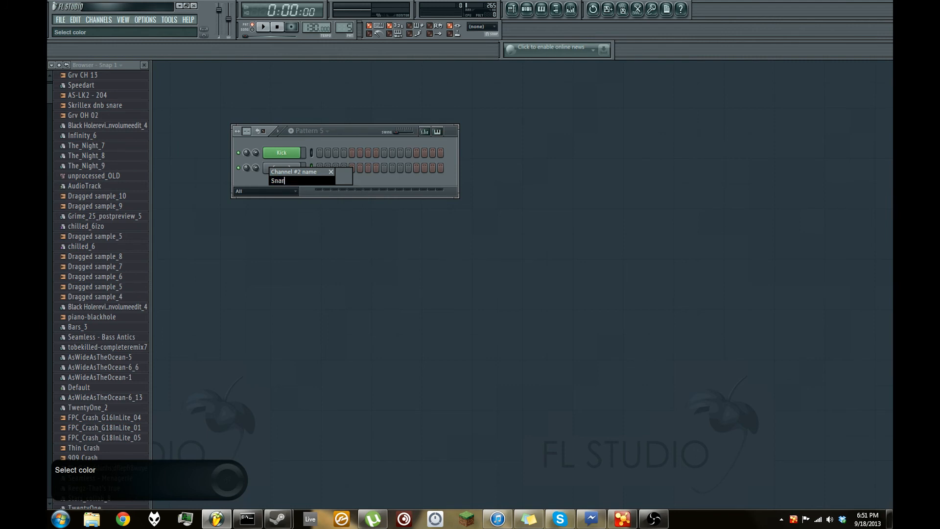
{"action": "key", "text": "Return"}
- Change the Snare channel's color to green
{"action": "right_click", "coordinate": [292, 169]}
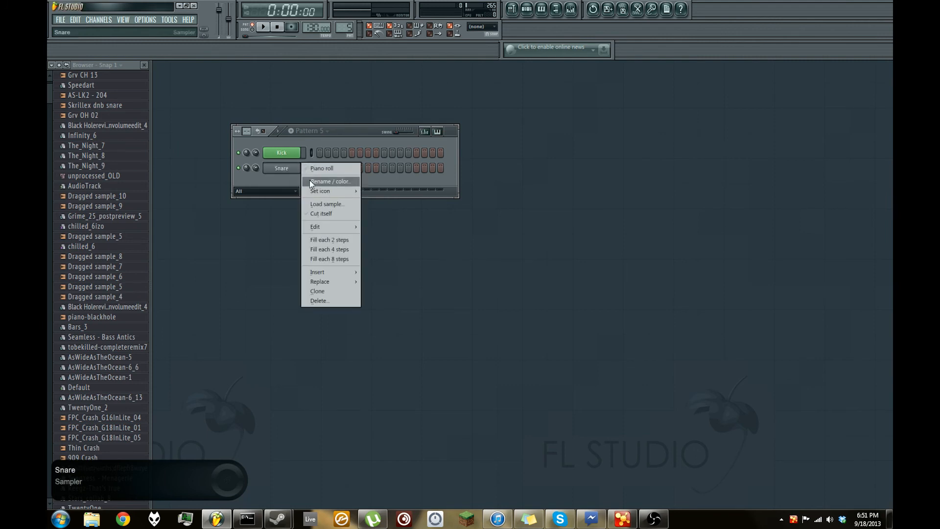
{"action": "left_click", "coordinate": [326, 181]}
{"action": "left_click", "coordinate": [303, 177]}
{"action": "left_click", "coordinate": [328, 193]}
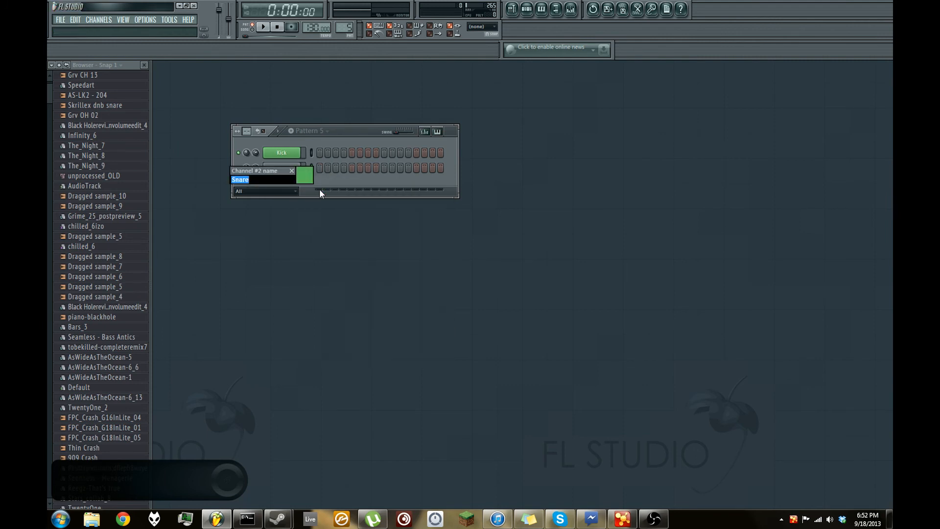
{"action": "key", "text": "Return"}
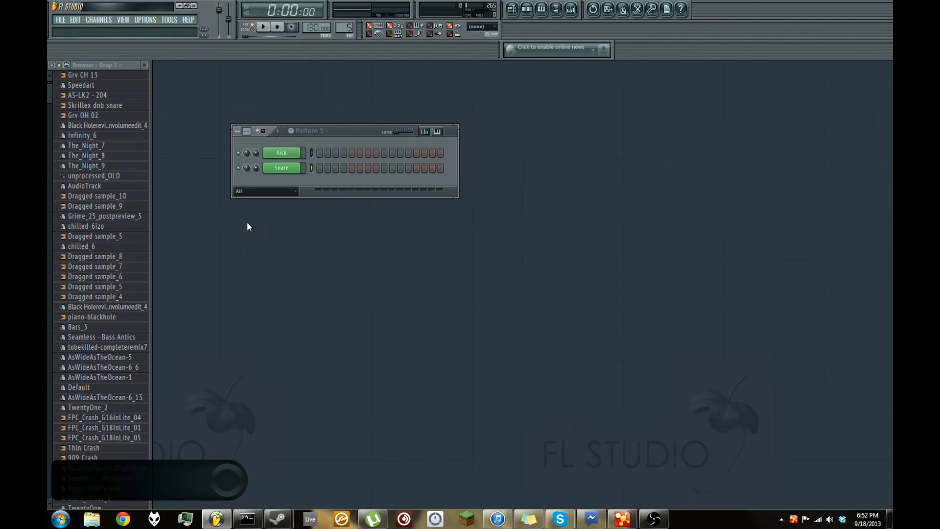
- Run a smart search of the browser for hat and go on to the next match
{"action": "left_click", "coordinate": [51, 66]}
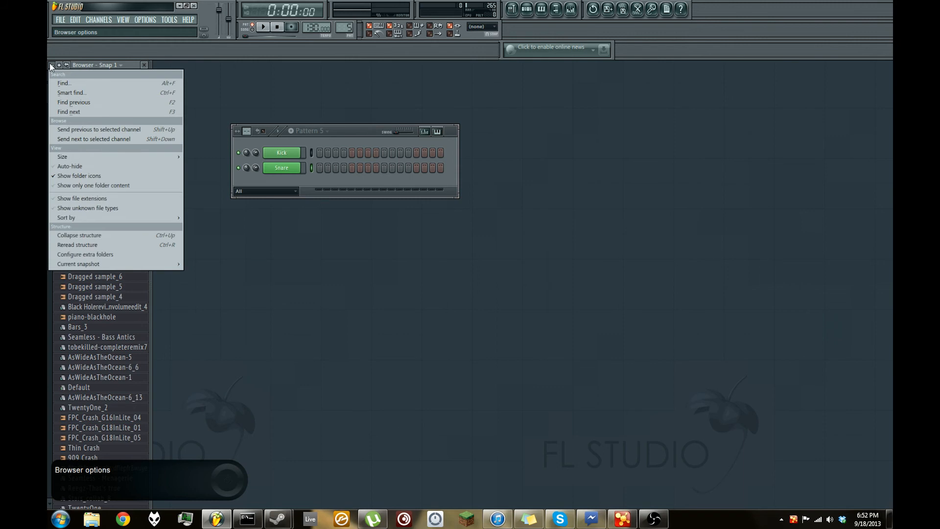
{"action": "left_click", "coordinate": [73, 96]}
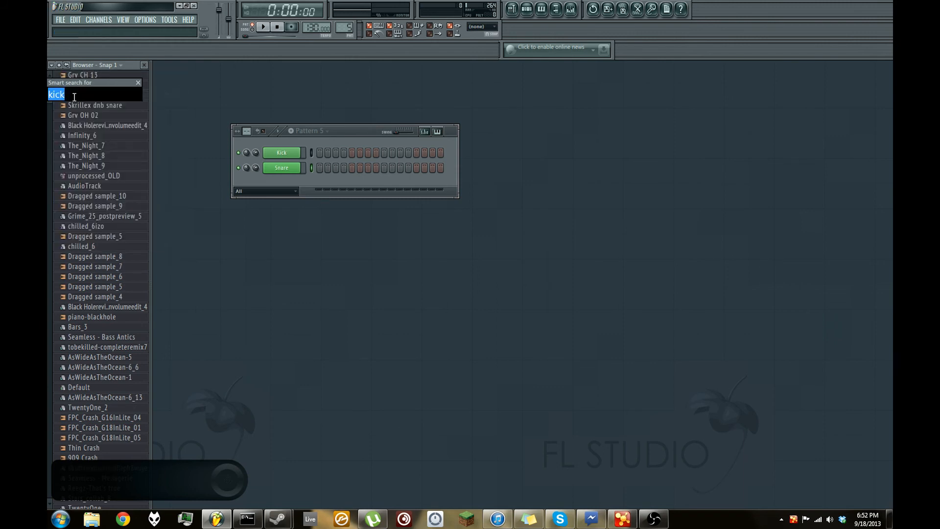
{"action": "type", "text": "hat"}
{"action": "key", "text": "Return"}
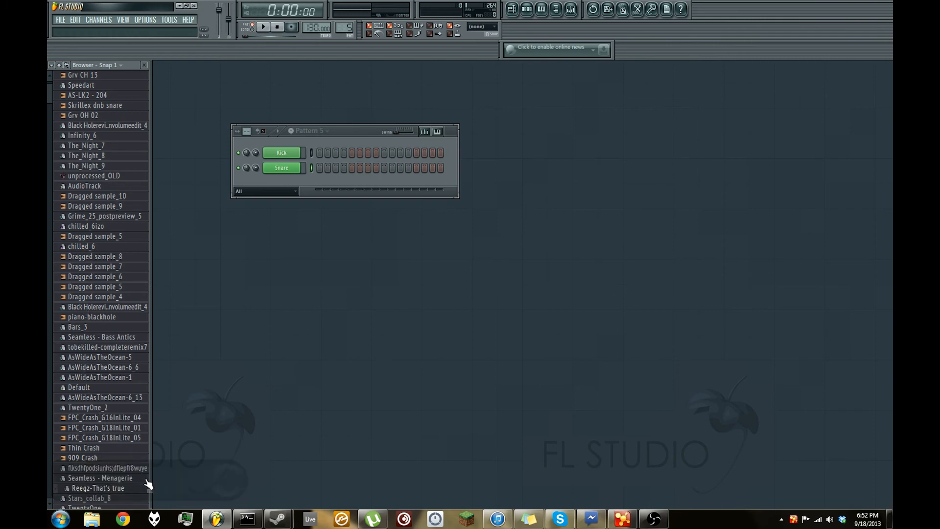
{"action": "scroll", "coordinate": [174, 348], "scroll_direction": "down", "scroll_amount": 6}
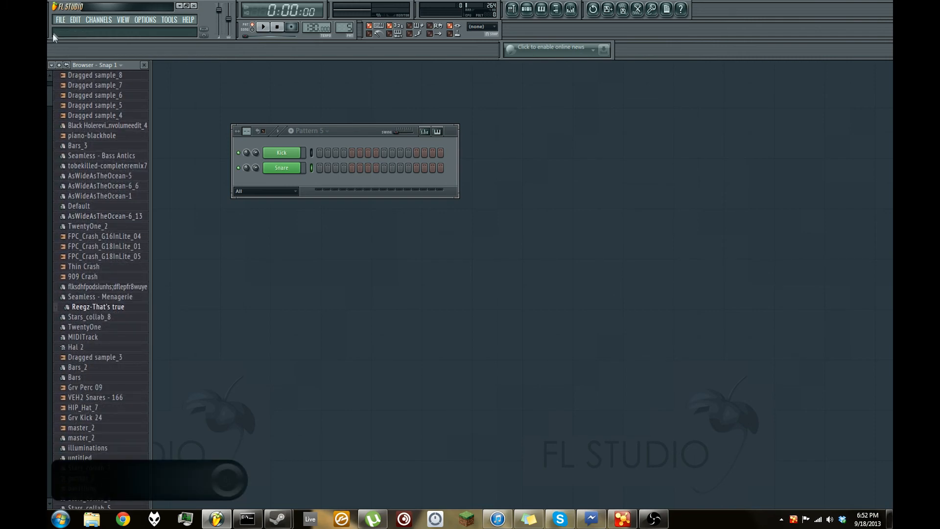
{"action": "left_click", "coordinate": [52, 65]}
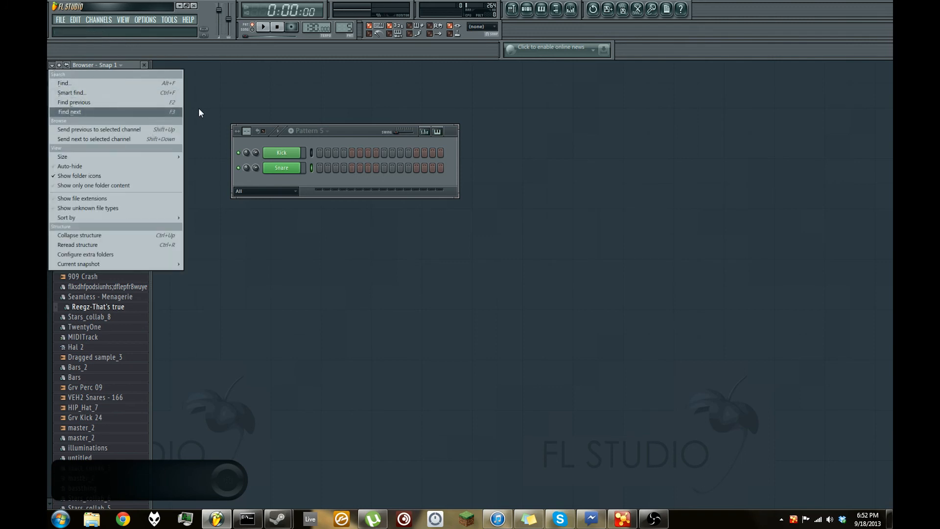
{"action": "left_click", "coordinate": [86, 112]}
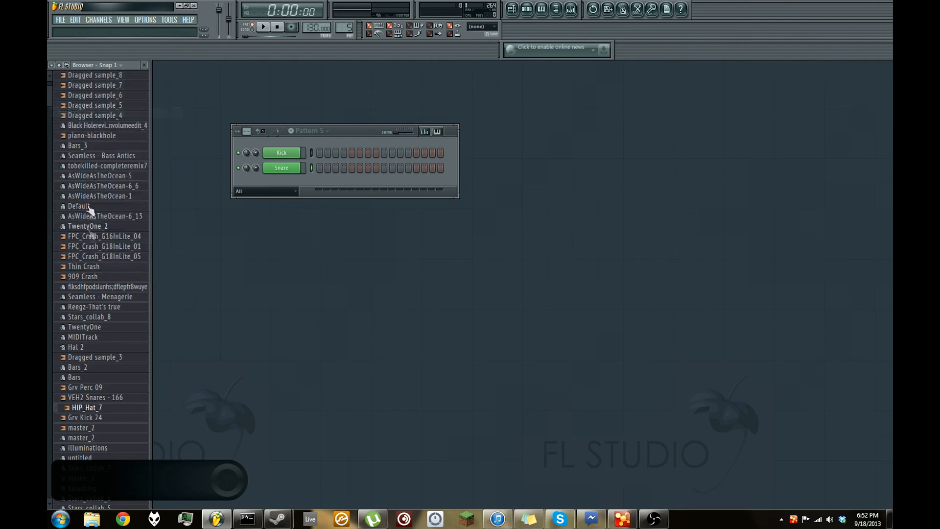
- Preview the HIP_Hat_7 sample, load it as a new channel below Snare, and rename that channel Hat
{"action": "left_click", "coordinate": [86, 409]}
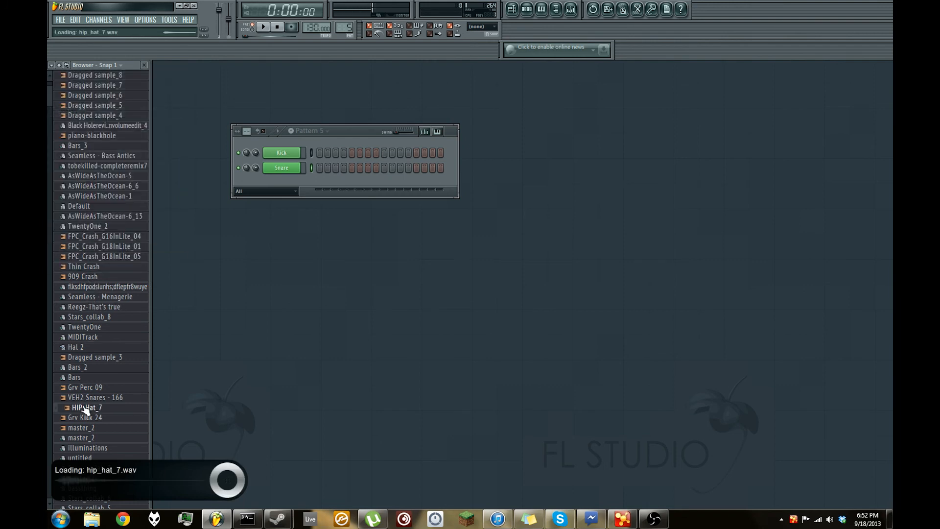
{"action": "left_click_drag", "start_coordinate": [86, 409], "coordinate": [288, 183]}
{"action": "right_click", "coordinate": [288, 183]}
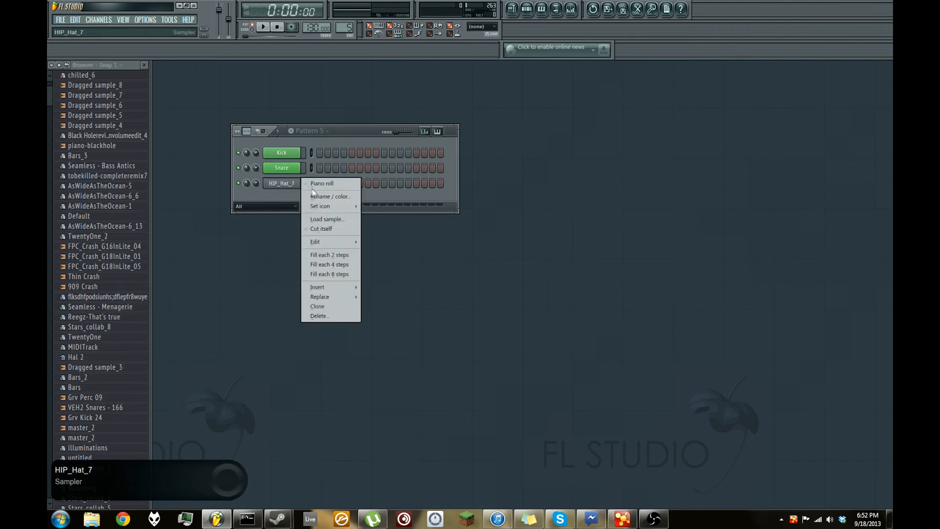
{"action": "left_click", "coordinate": [321, 196]}
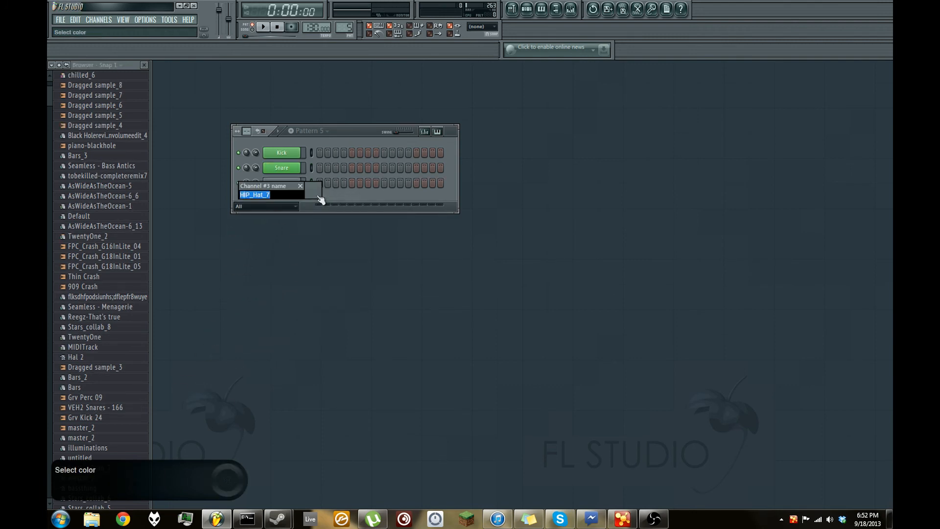
{"action": "type", "text": "Hat"}
{"action": "key", "text": "Return"}
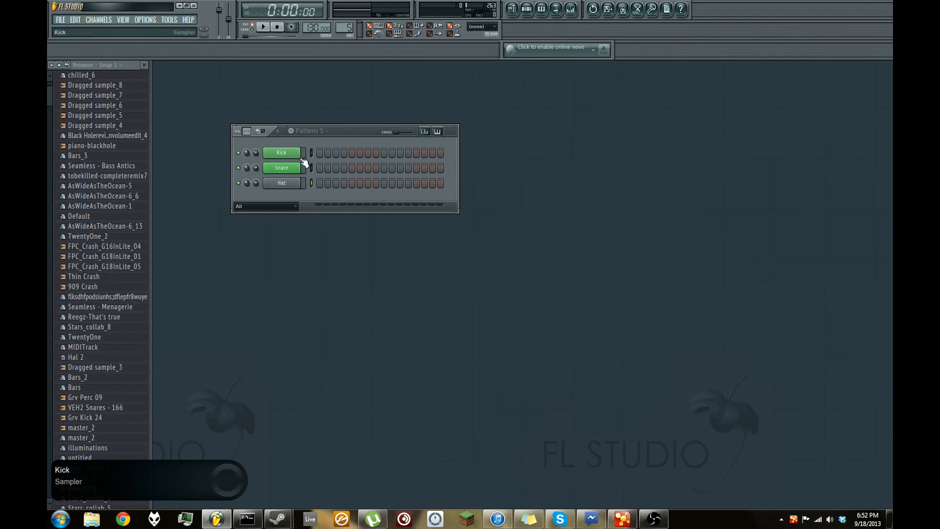
- Switch the step sequencer to pattern 14
{"action": "key", "text": "KP_Add"}
{"action": "key", "text": "KP_Add"}
{"action": "key", "text": "KP_Add"}
{"action": "key", "text": "KP_Add"}
{"action": "key", "text": "KP_Add"}
{"action": "key", "text": "KP_Add"}
{"action": "key", "text": "KP_Add"}
{"action": "key", "text": "KP_Add"}
{"action": "key", "text": "KP_Add"}
{"action": "left_click_drag", "start_coordinate": [48, 229], "coordinate": [47, 197]}
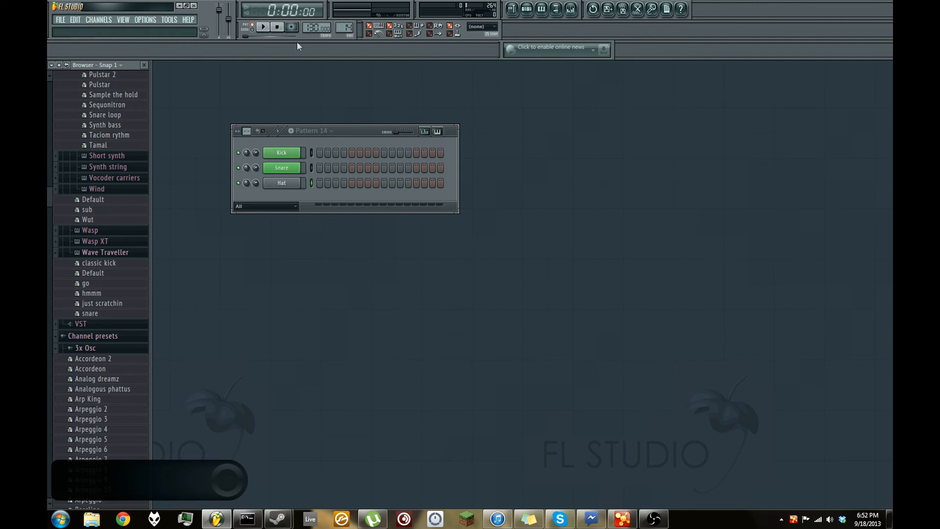
{"action": "right_click", "coordinate": [287, 154]}
{"action": "left_click", "coordinate": [257, 136]}
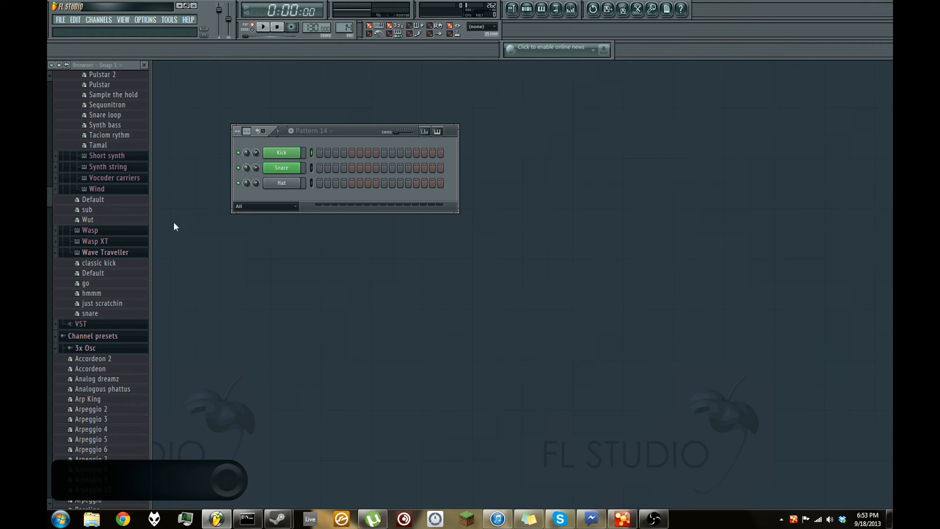
- Place kicks on steps 1 and 9 and snares on steps 5 and 13, and play the pattern back
{"action": "left_click", "coordinate": [319, 153]}
{"action": "left_click", "coordinate": [353, 168]}
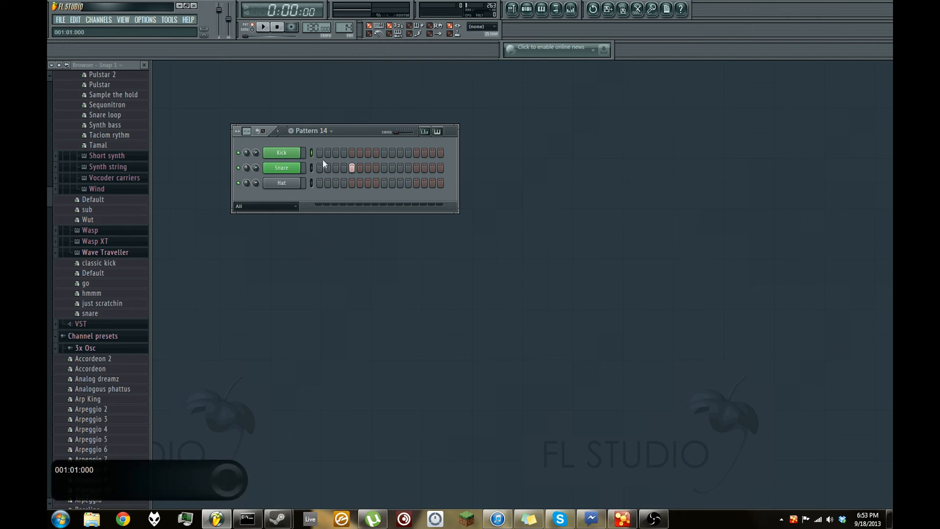
{"action": "left_click", "coordinate": [417, 168]}
{"action": "left_click", "coordinate": [263, 27]}
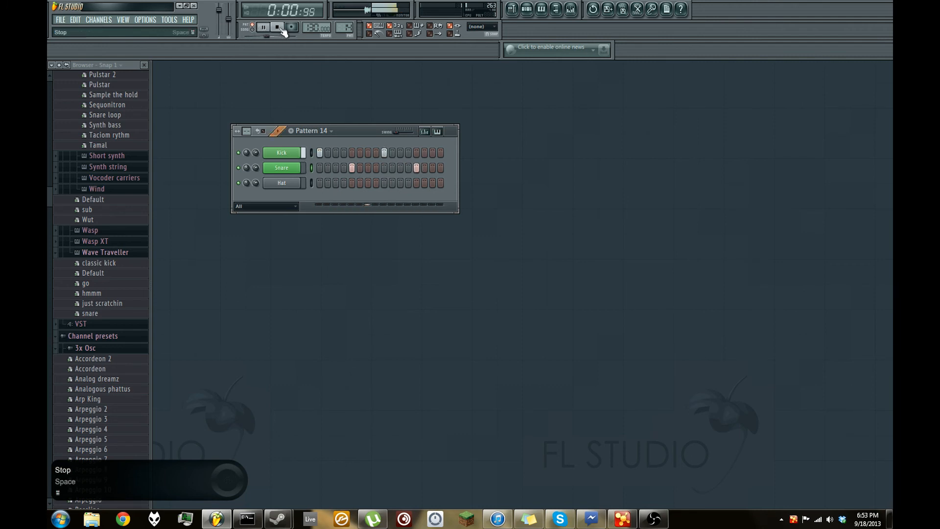
{"action": "left_click", "coordinate": [279, 28]}
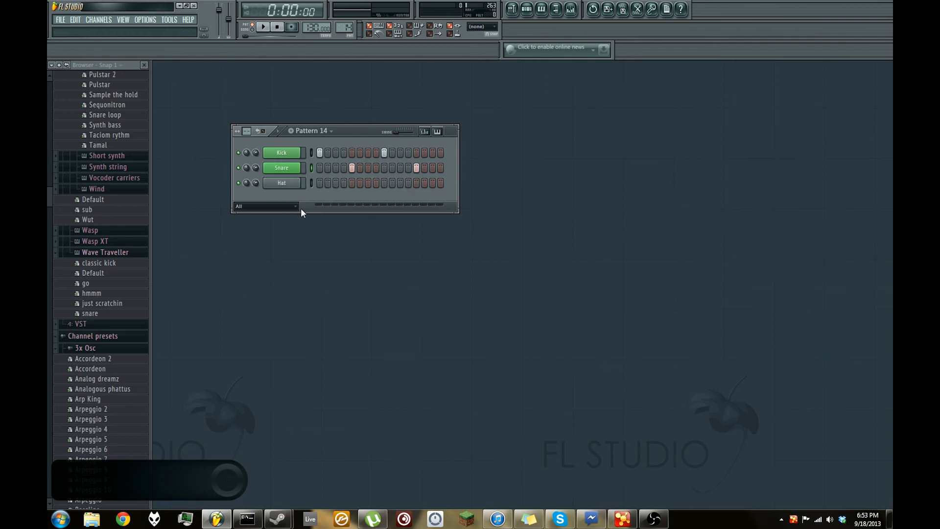
{"action": "left_click", "coordinate": [319, 183]}
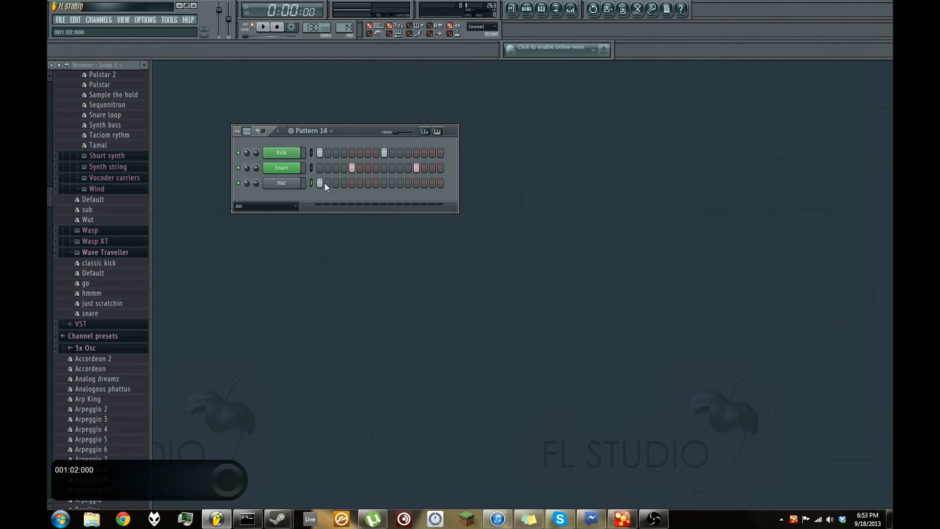
{"action": "left_click", "coordinate": [384, 183]}
{"action": "left_click", "coordinate": [368, 183]}
{"action": "left_click_drag", "start_coordinate": [386, 183], "coordinate": [318, 185]}
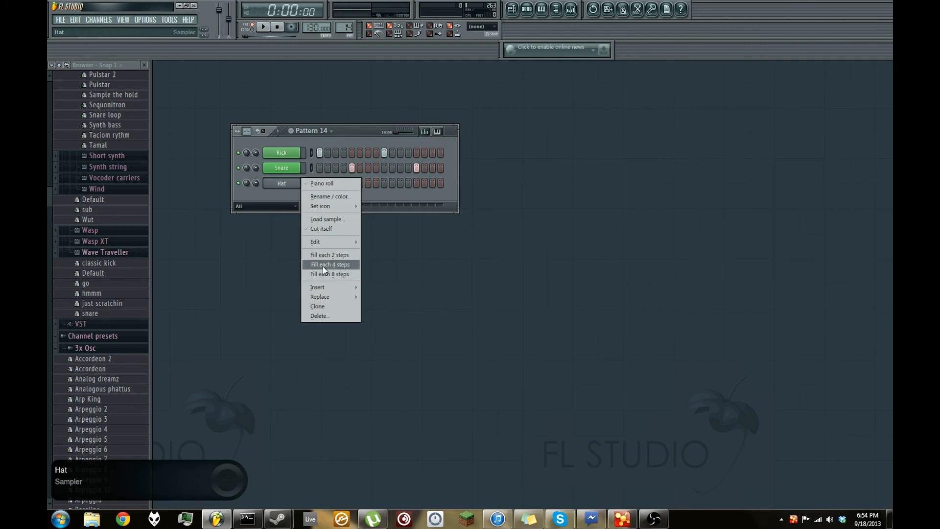
- Fill the Hat channel on every 2 steps and play the pattern back
{"action": "left_click", "coordinate": [328, 255]}
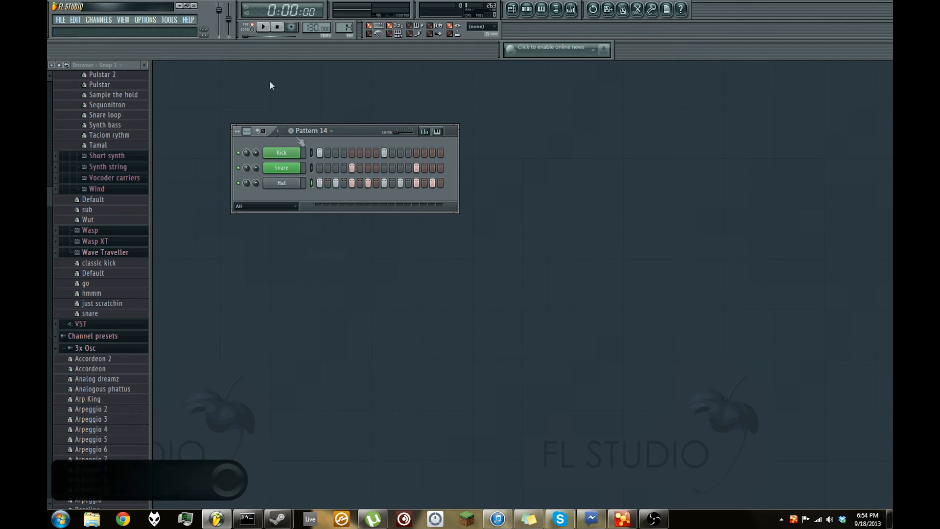
{"action": "left_click", "coordinate": [261, 27]}
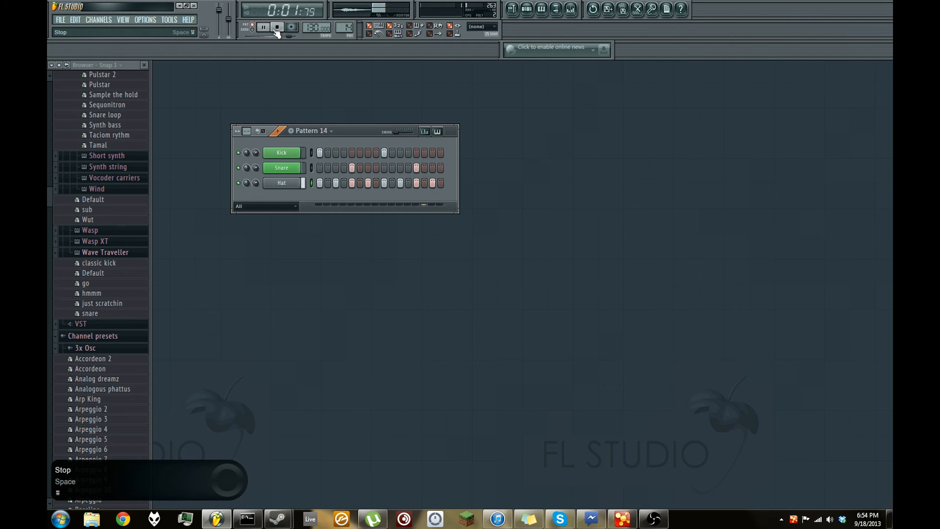
{"action": "left_click", "coordinate": [277, 28]}
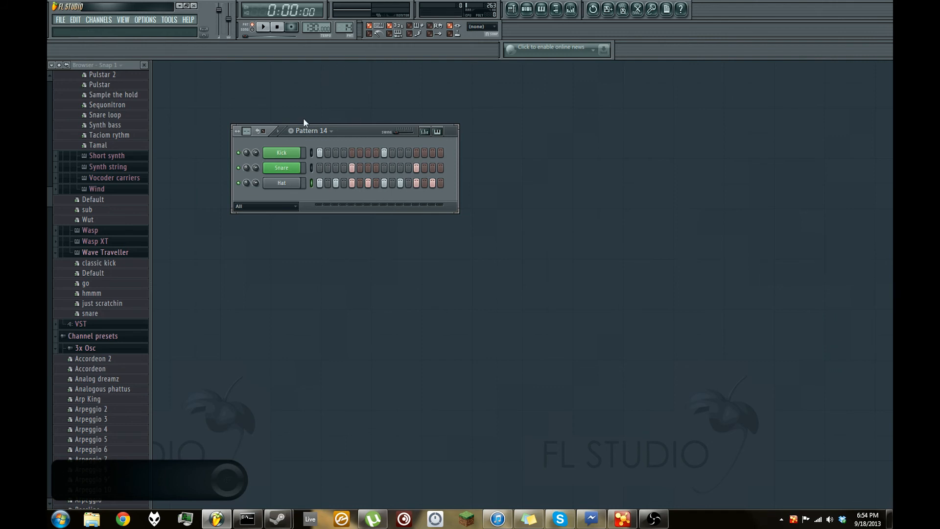
- Rename pattern 14 as Drum.Pattern_01
{"action": "left_click", "coordinate": [344, 27]}
{"action": "left_click", "coordinate": [416, 61]}
{"action": "type", "text": "Drum.Patt"}
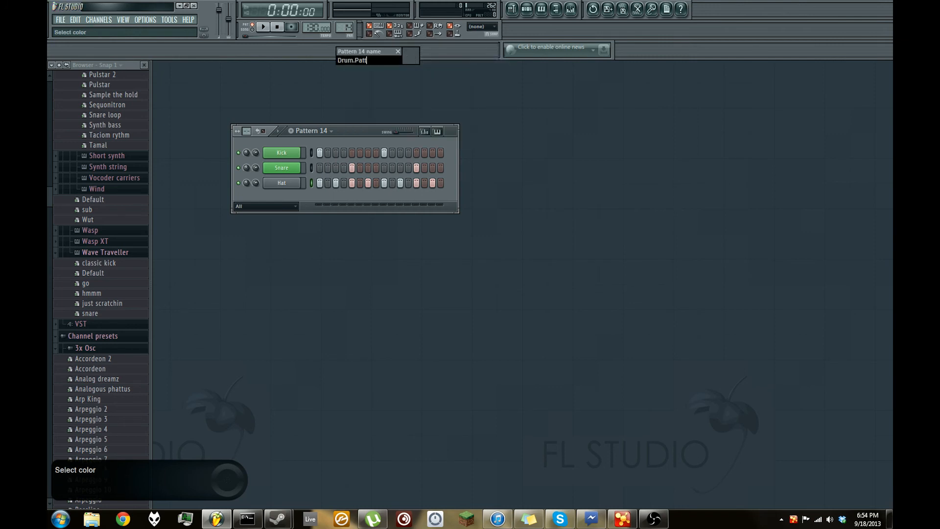
{"action": "type", "text": "ern_01"}
{"action": "key", "text": "Return"}
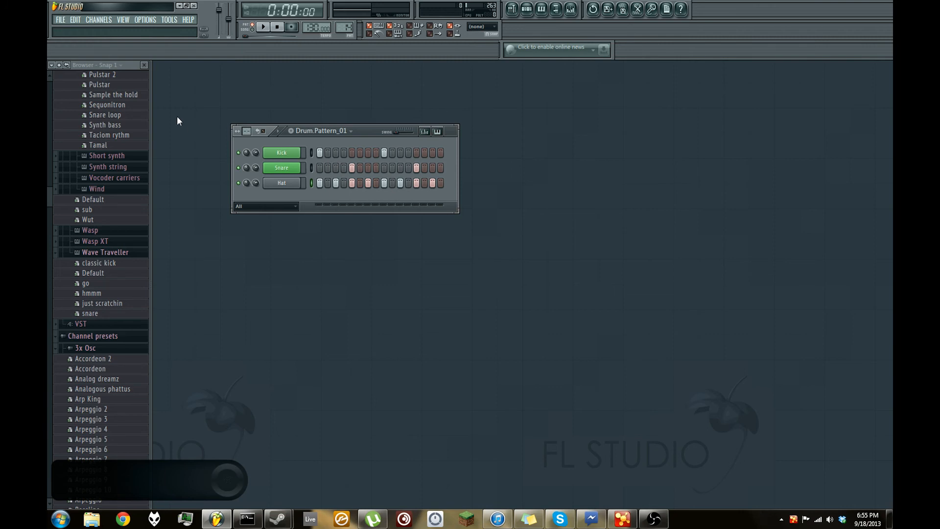
- Open the Playlist, practising closing and reopening it over the step sequencer
{"action": "left_click", "coordinate": [117, 21]}
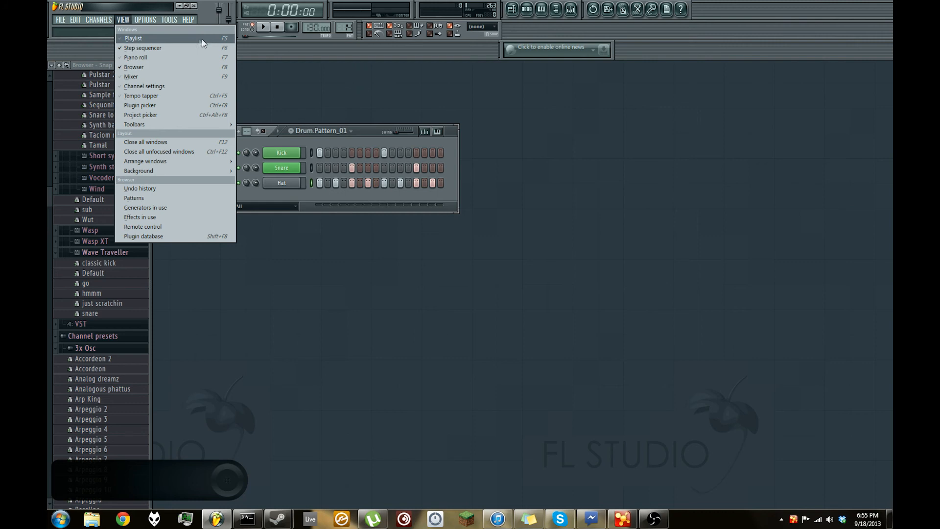
{"action": "left_click", "coordinate": [161, 40]}
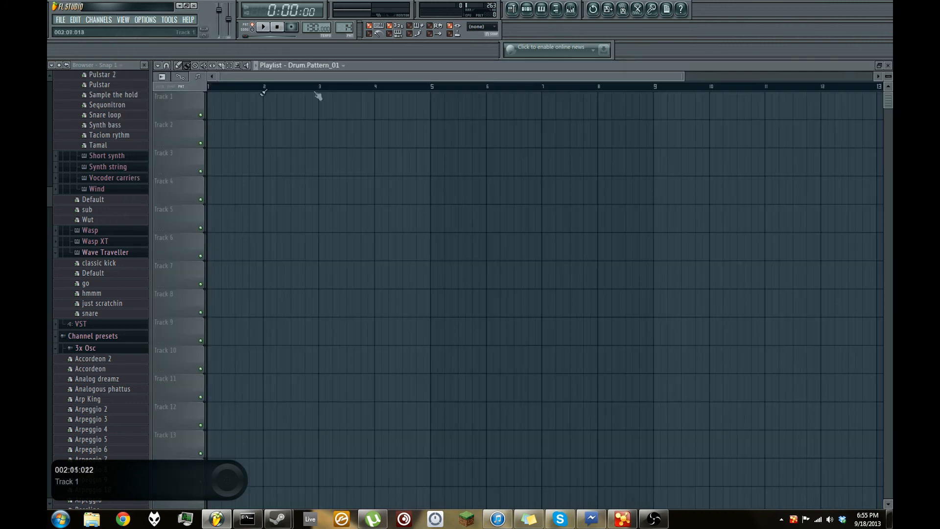
{"action": "left_click", "coordinate": [888, 71]}
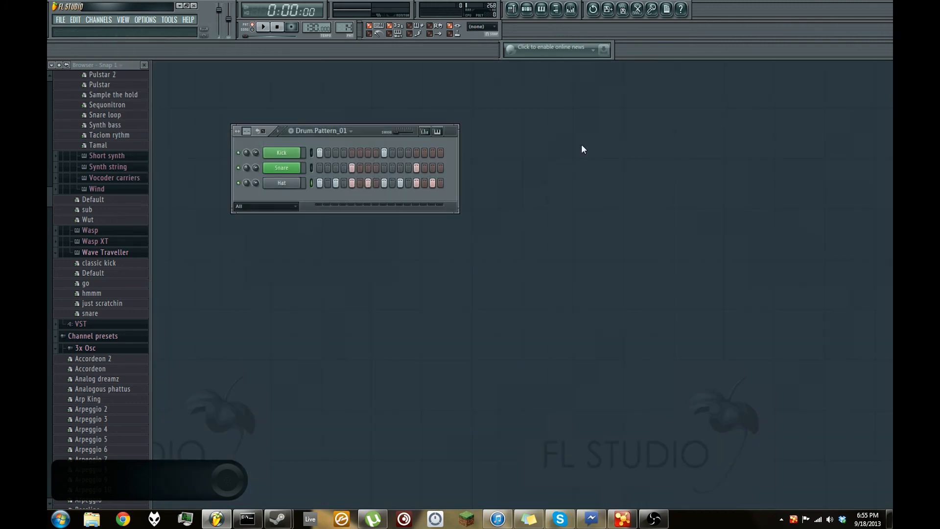
{"action": "key", "text": "F5"}
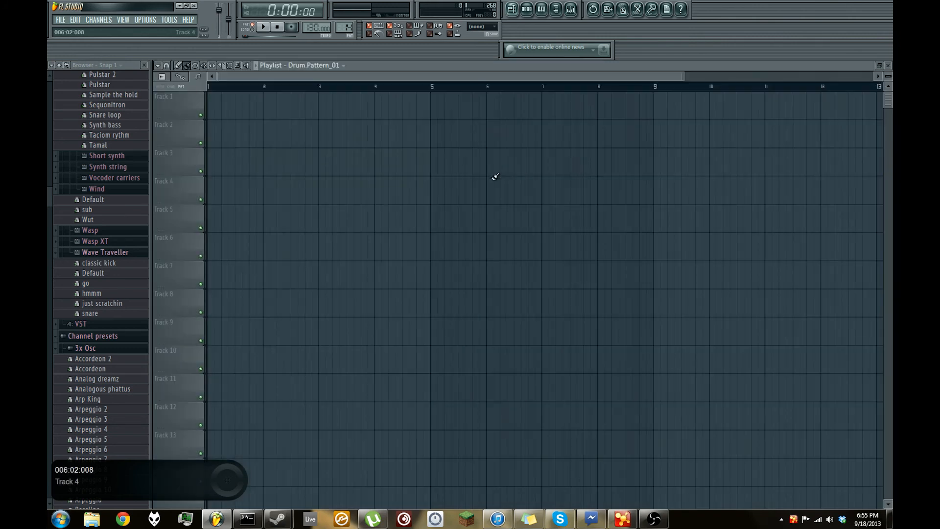
{"action": "key", "text": "F5"}
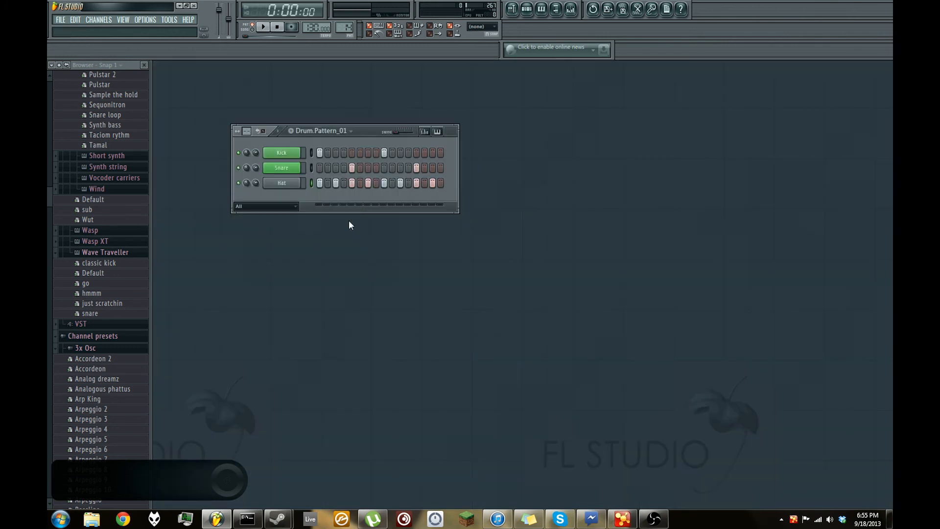
{"action": "key", "text": "F5"}
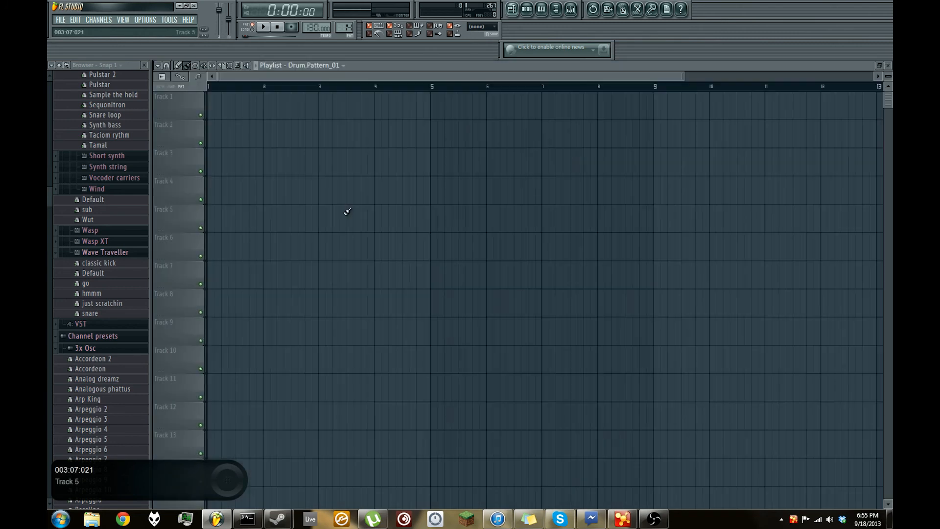
- Place a Drum.Pattern_01 clip at bar 1 of Track 1 and delete it again
{"action": "left_click", "coordinate": [213, 113]}
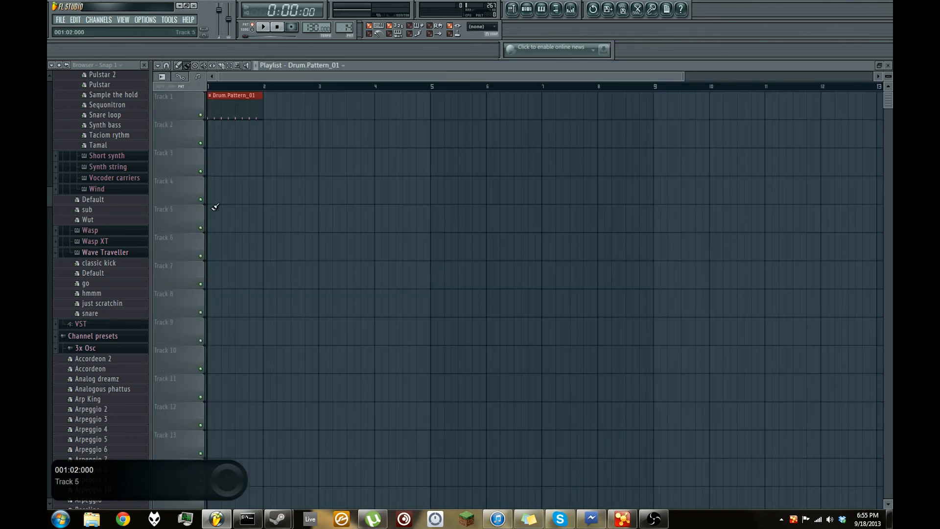
{"action": "right_click", "coordinate": [220, 98]}
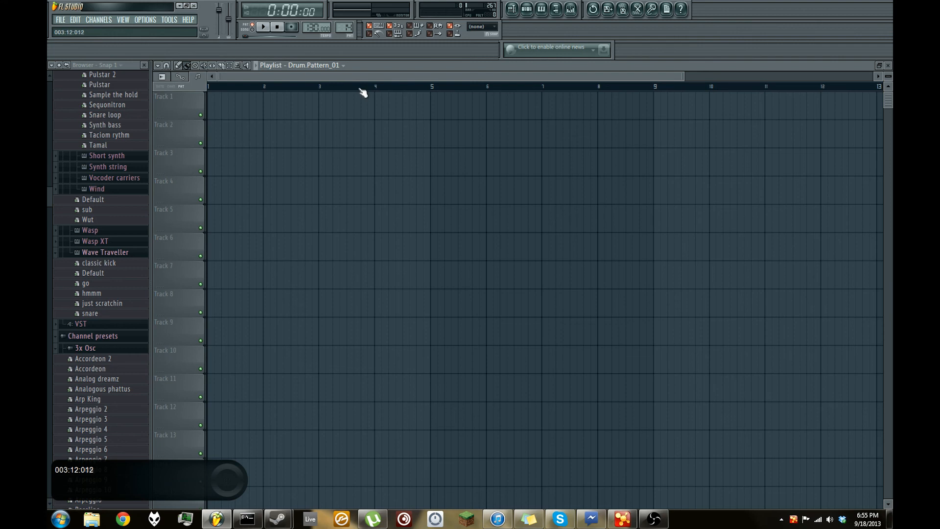
- Check the Playlist's clip source list and the pattern list for Drum.Pattern_01 without choosing another pattern
{"action": "left_click", "coordinate": [344, 67]}
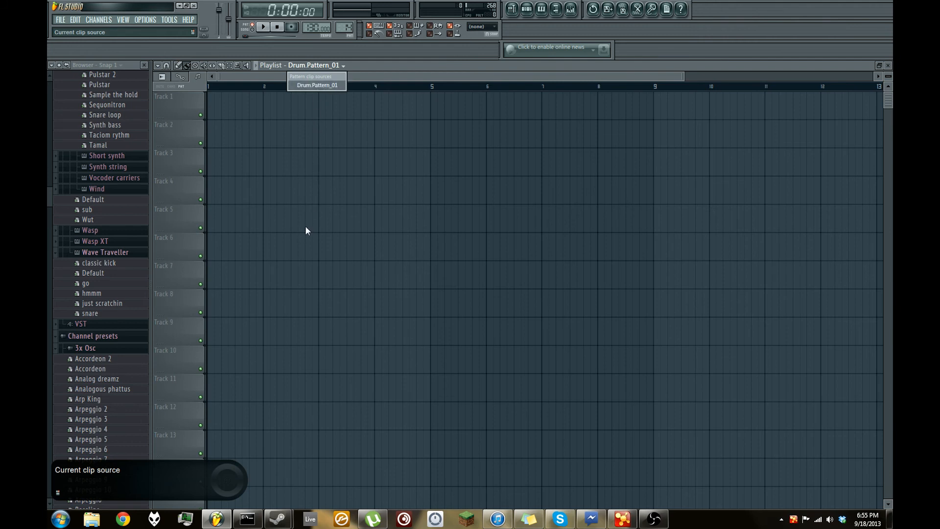
{"action": "left_click", "coordinate": [364, 62]}
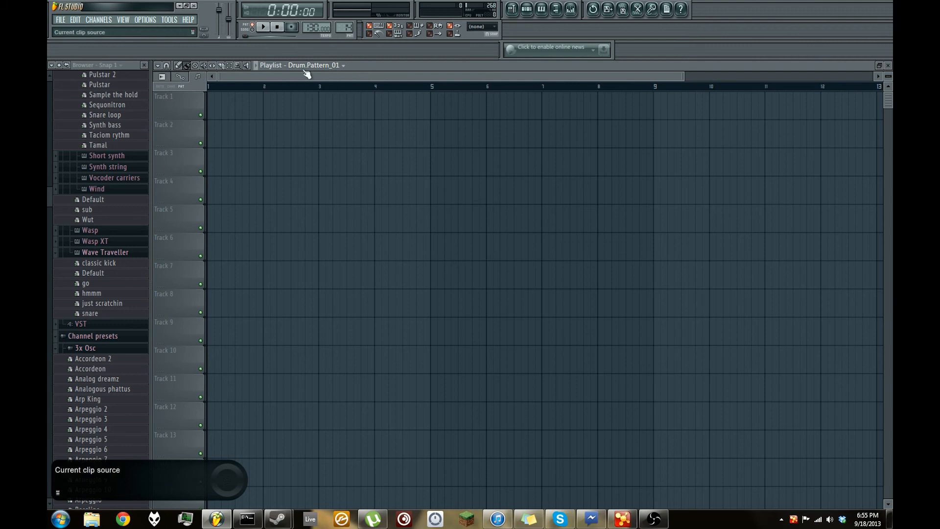
{"action": "left_click", "coordinate": [344, 28]}
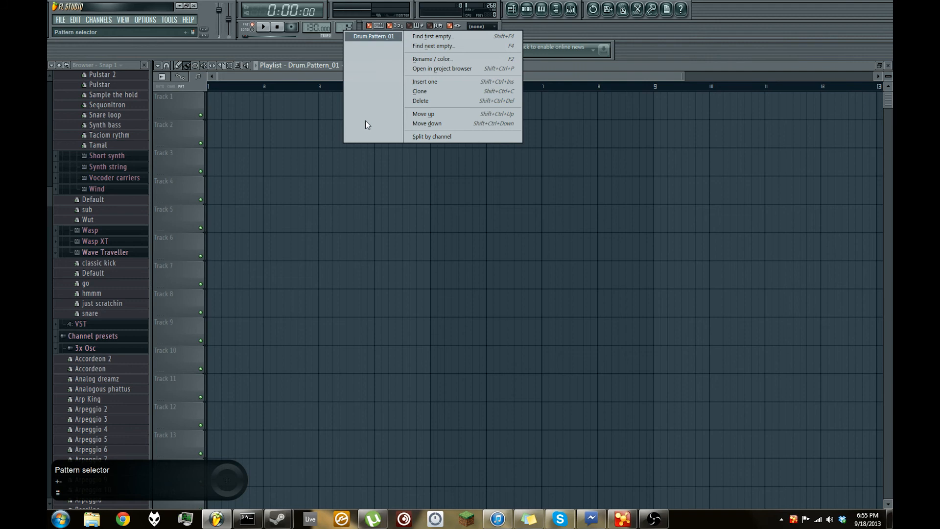
{"action": "left_click", "coordinate": [317, 49]}
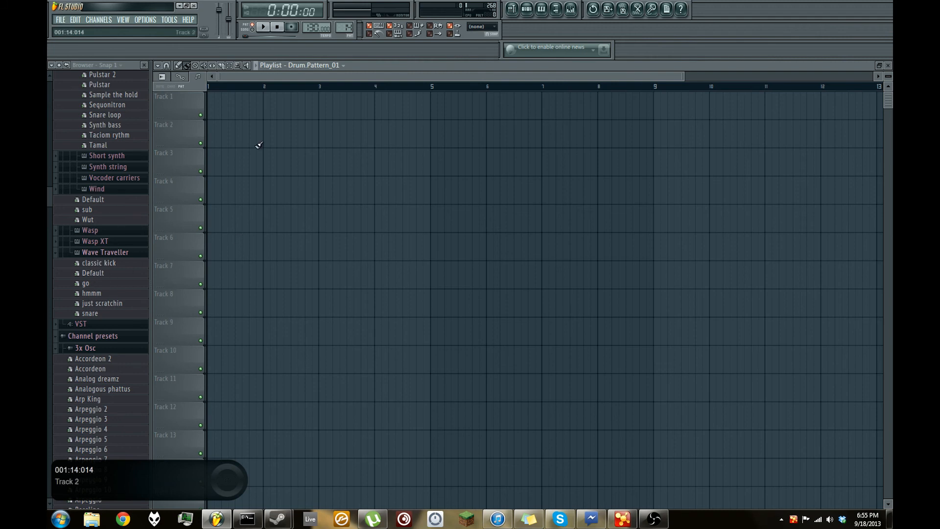
- Try brushing a single Drum.Pattern_01 clip into bar 1 of Track 1 and remove it
{"action": "left_click", "coordinate": [211, 107]}
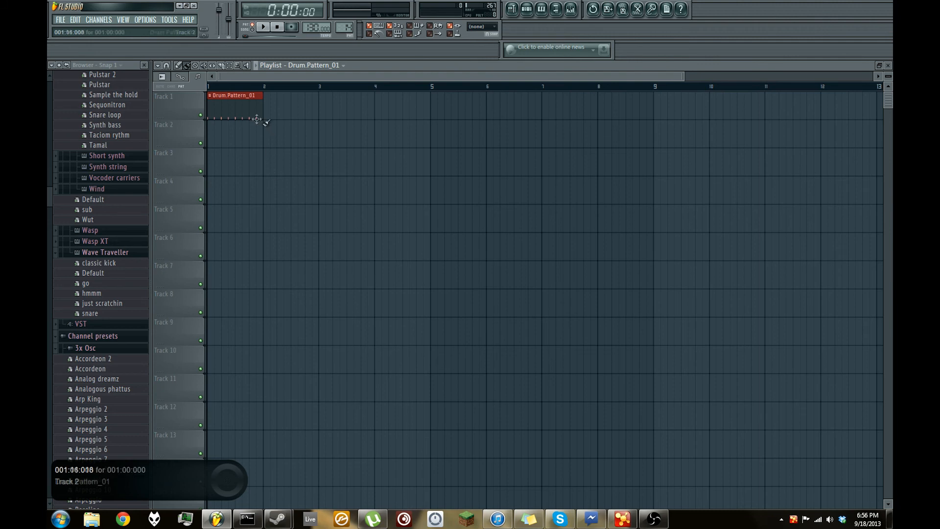
{"action": "right_click", "coordinate": [237, 111]}
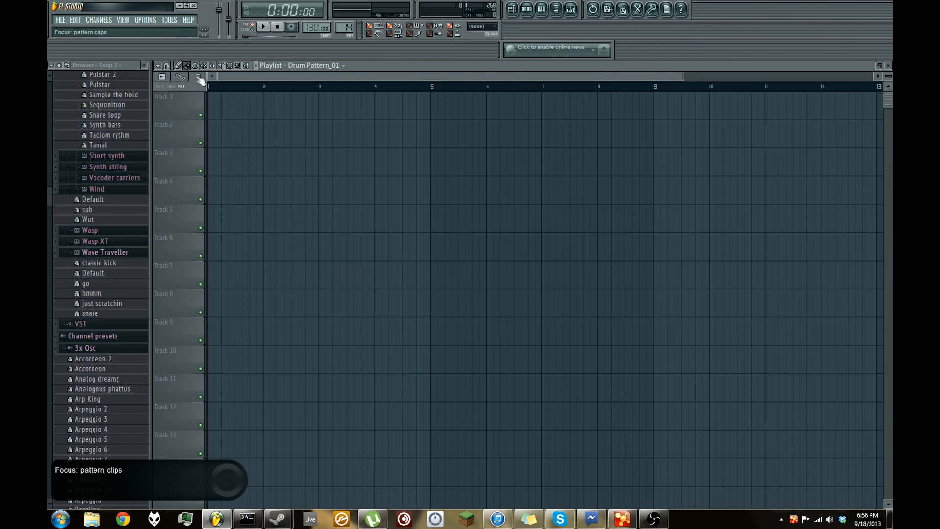
{"action": "mouse_move", "coordinate": [210, 105]}
{"action": "left_mouse_down"}
{"action": "mouse_move", "coordinate": [594, 116]}
{"action": "mouse_move", "coordinate": [700, 98]}
{"action": "mouse_move", "coordinate": [204, 106]}
{"action": "left_mouse_up"}
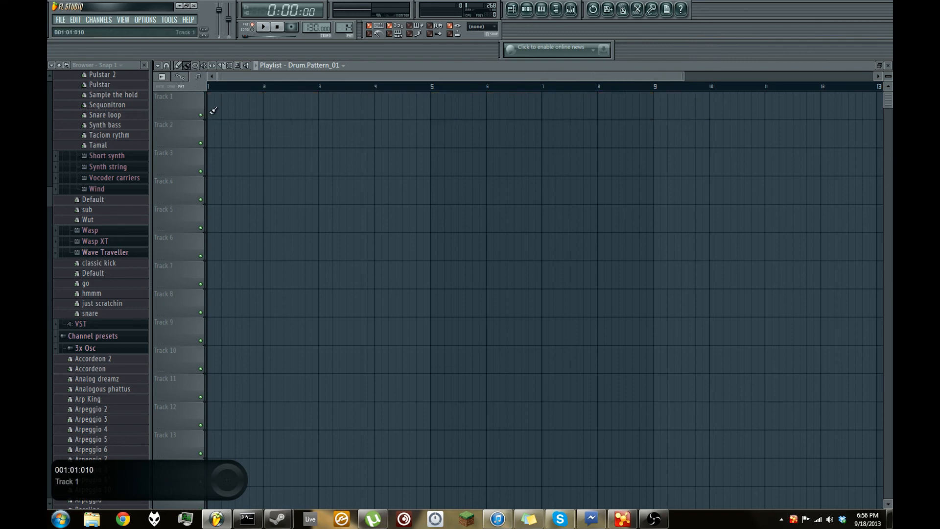
- Practise painting a row of Drum.Pattern_01 clips along Track 1 with the brush and erasing them, twice
{"action": "mouse_move", "coordinate": [214, 110]}
{"action": "left_mouse_down"}
{"action": "mouse_move", "coordinate": [325, 109]}
{"action": "mouse_move", "coordinate": [377, 157]}
{"action": "mouse_move", "coordinate": [542, 172]}
{"action": "mouse_move", "coordinate": [705, 168]}
{"action": "mouse_move", "coordinate": [836, 148]}
{"action": "left_mouse_up"}
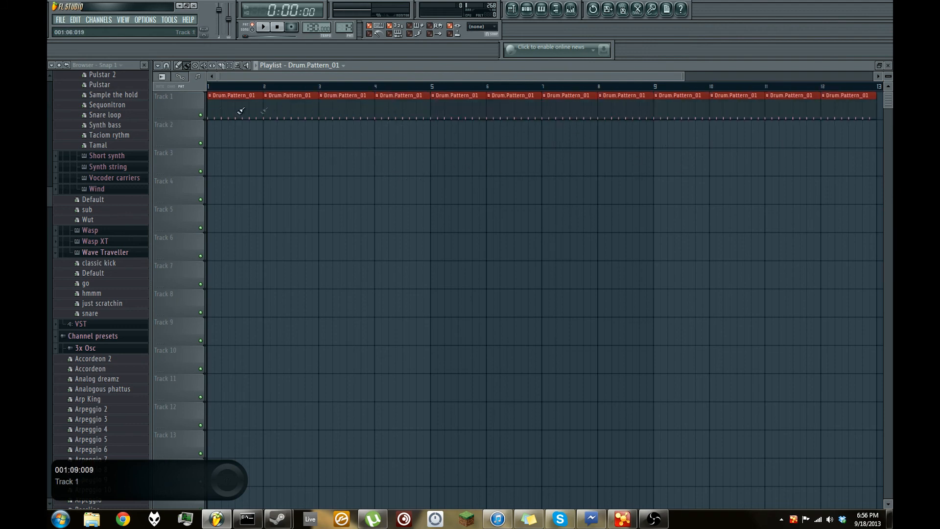
{"action": "right_click", "coordinate": [857, 110]}
{"action": "right_click", "coordinate": [863, 106]}
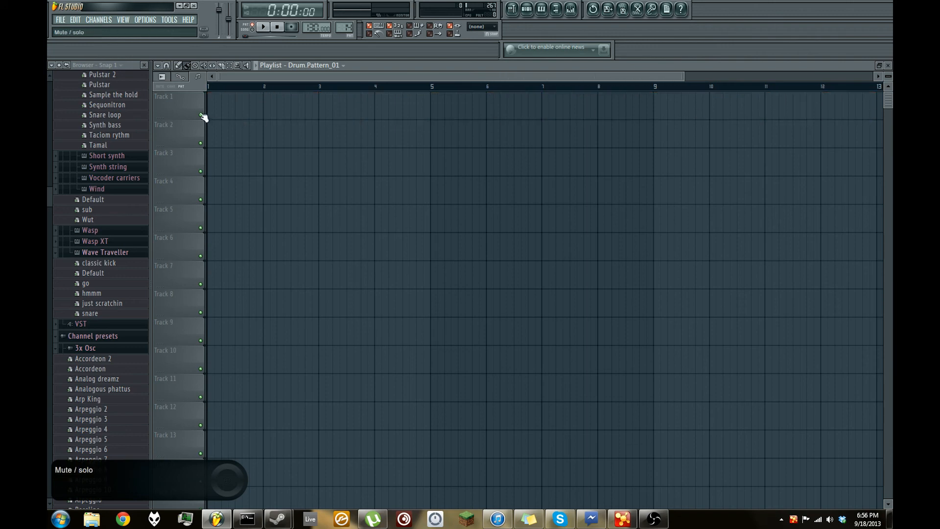
{"action": "left_click", "coordinate": [213, 110]}
{"action": "left_click_drag", "start_coordinate": [213, 111], "coordinate": [636, 147]}
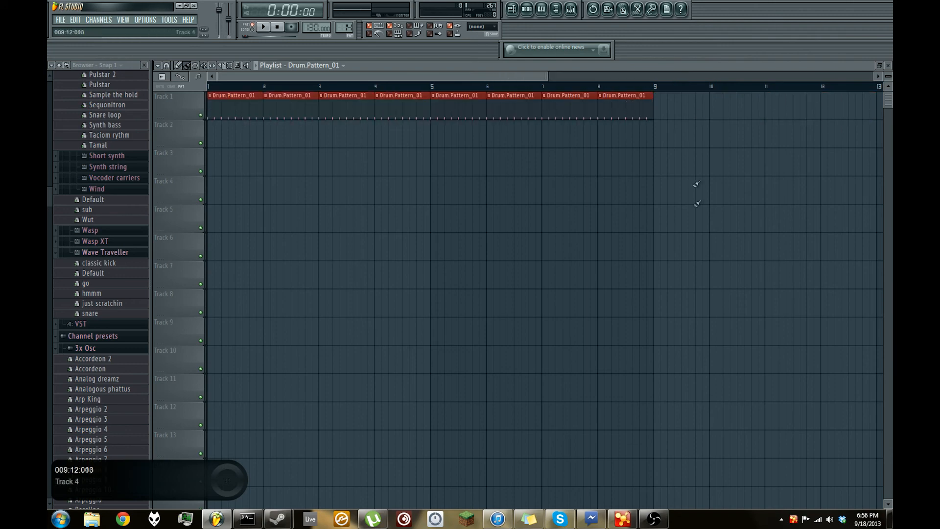
{"action": "right_click", "coordinate": [651, 116]}
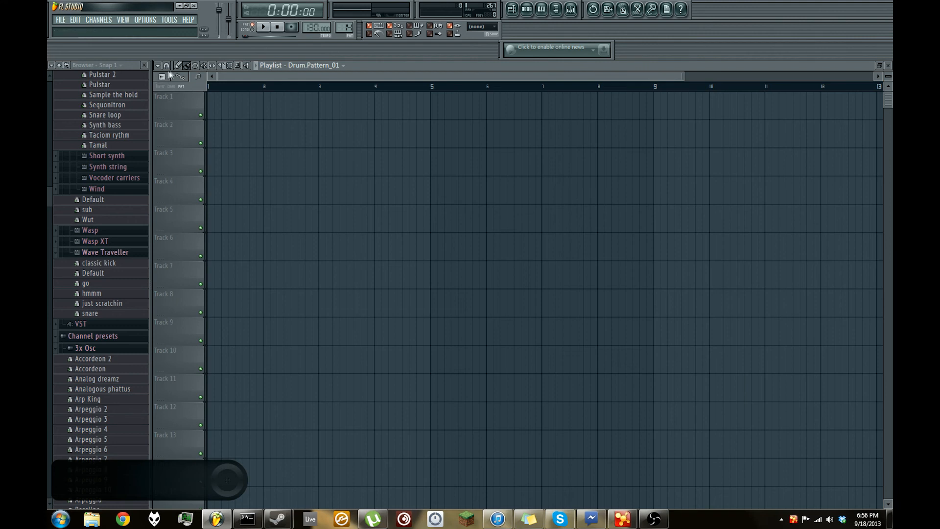
- Draw four consecutive Drum.Pattern_01 clips on Track 1, one in each of bars 1 to 4
{"action": "mouse_move", "coordinate": [212, 109]}
{"action": "left_mouse_down"}
{"action": "mouse_move", "coordinate": [274, 105]}
{"action": "mouse_move", "coordinate": [212, 105]}
{"action": "left_mouse_up"}
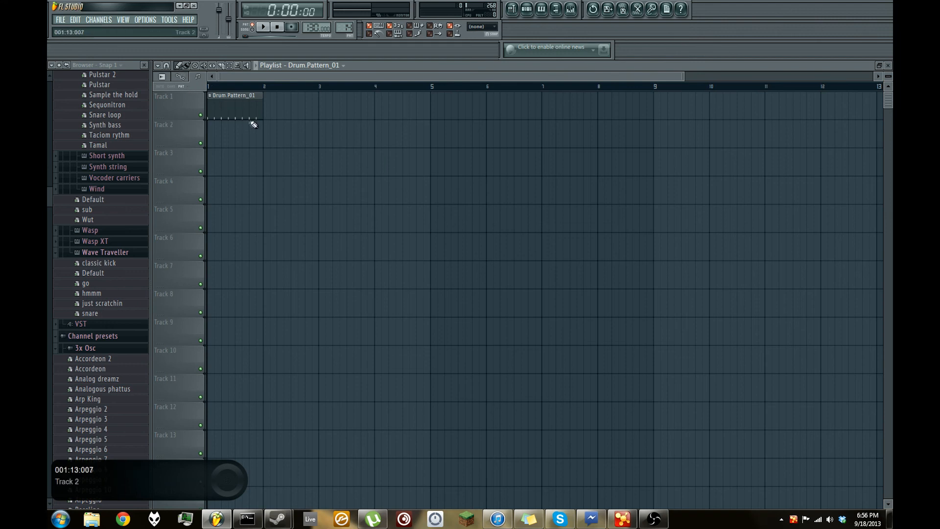
{"action": "left_click", "coordinate": [269, 111]}
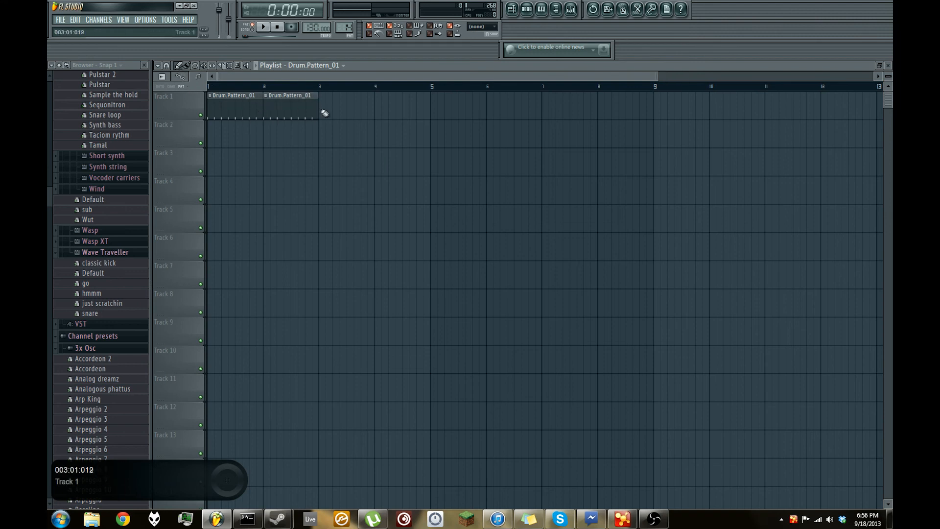
{"action": "left_click", "coordinate": [324, 110]}
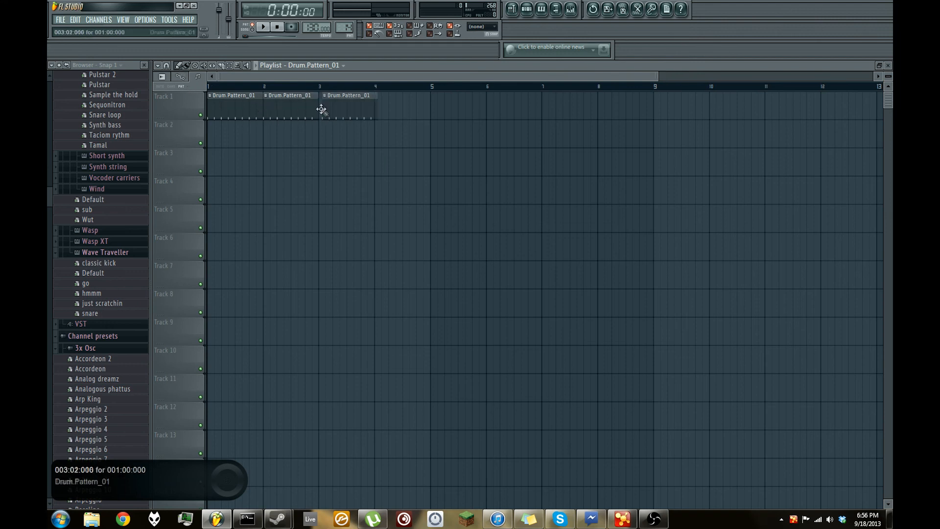
{"action": "left_click", "coordinate": [384, 108]}
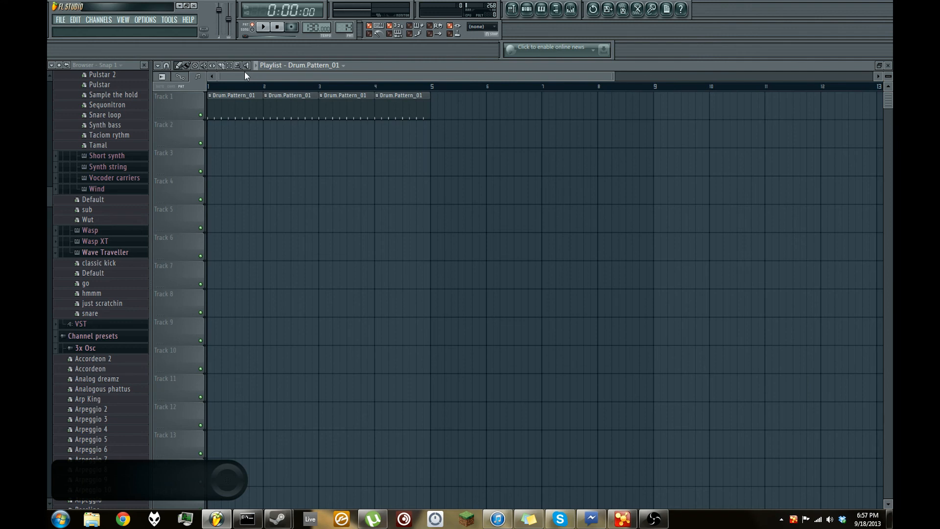
- Close the Playlist and play Drum.Pattern_01 briefly in pattern mode
{"action": "left_click", "coordinate": [890, 68]}
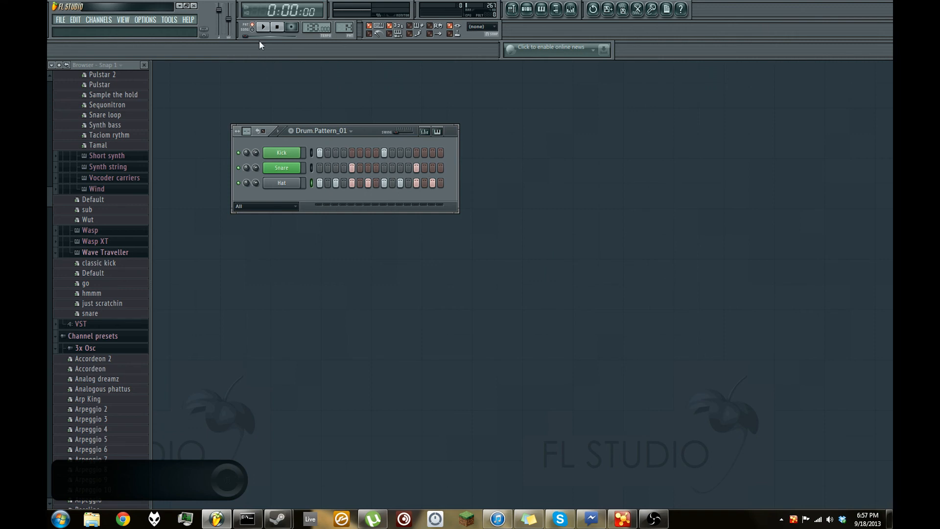
{"action": "left_click", "coordinate": [264, 27]}
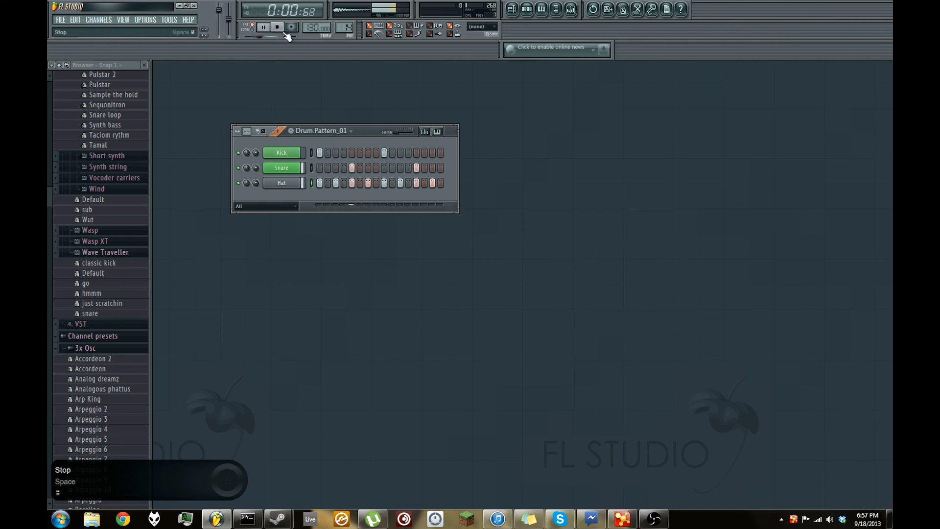
{"action": "left_click", "coordinate": [287, 35]}
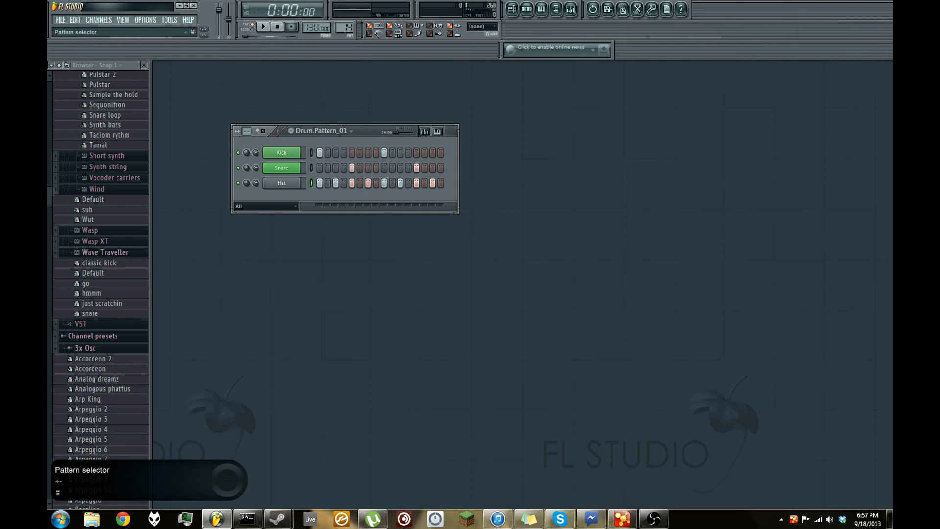
- Play the empty Pattern 13, switch back to Drum.Pattern_01 during playback and stop
{"action": "left_click_drag", "start_coordinate": [347, 28], "coordinate": [347, 30]}
{"action": "left_click", "coordinate": [263, 27]}
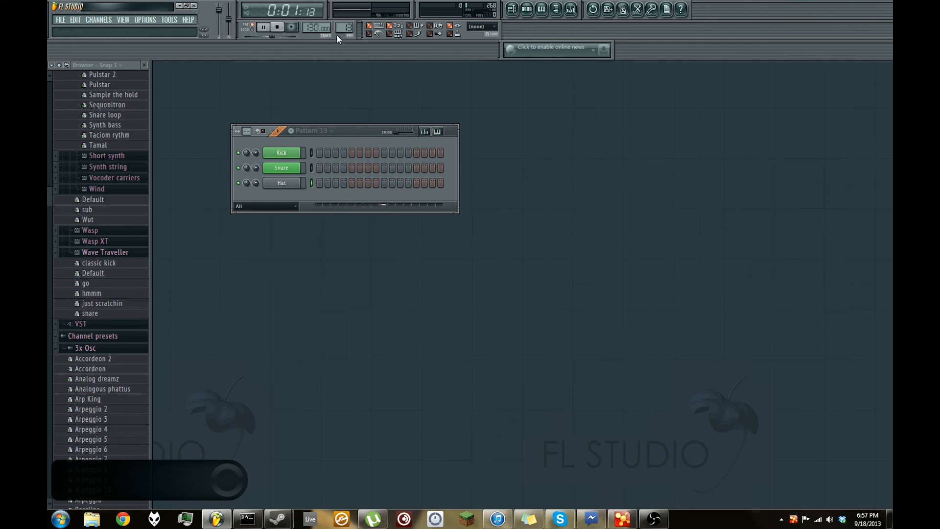
{"action": "scroll", "coordinate": [341, 29], "scroll_direction": "up", "scroll_amount": 1}
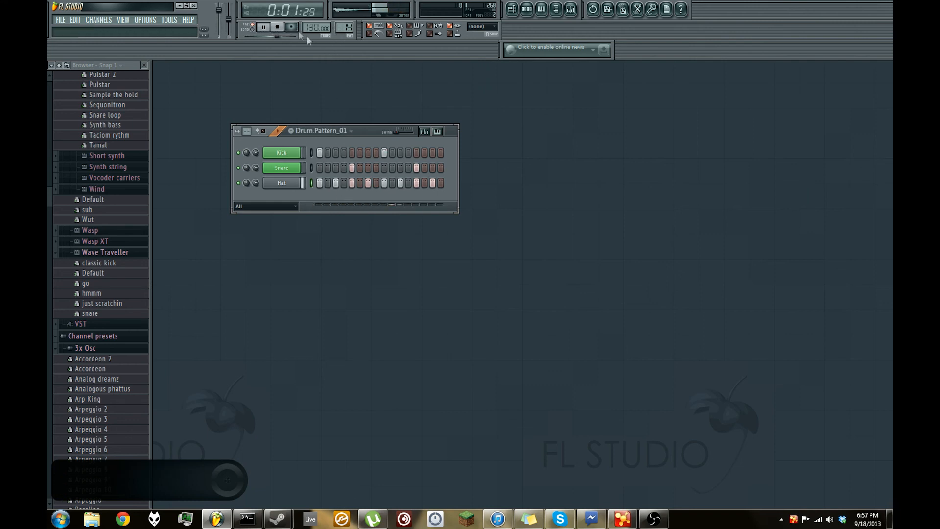
{"action": "left_click", "coordinate": [283, 29]}
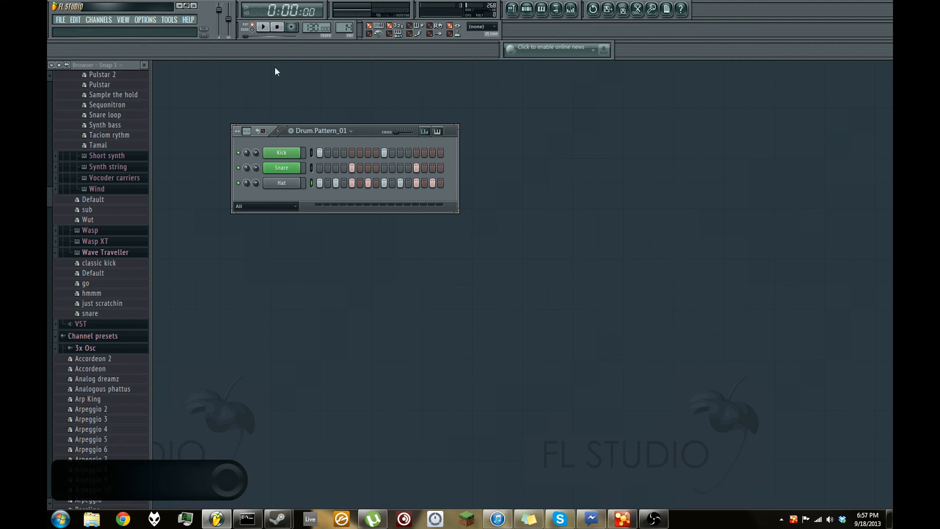
- Reopen the Playlist, switch playback to song mode and play the arrangement from the start
{"action": "key", "text": "F5"}
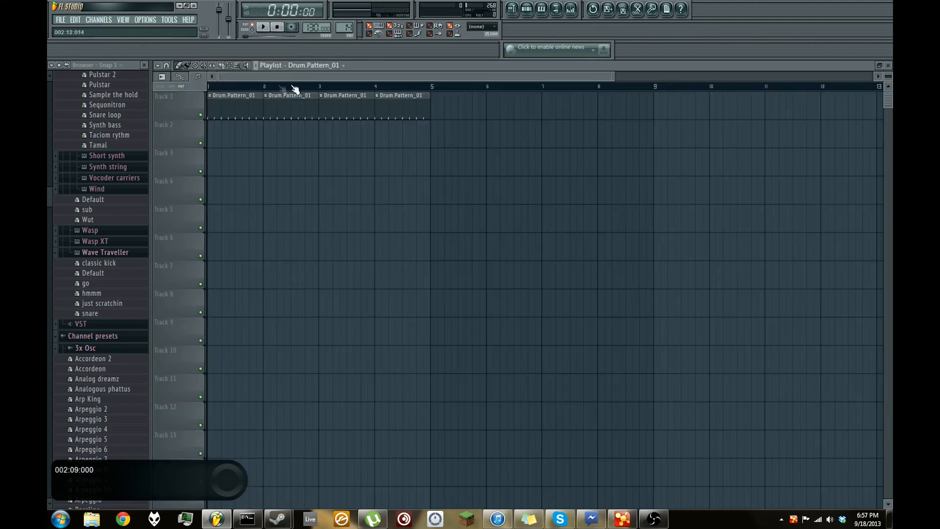
{"action": "left_click", "coordinate": [252, 30]}
{"action": "left_click", "coordinate": [269, 29]}
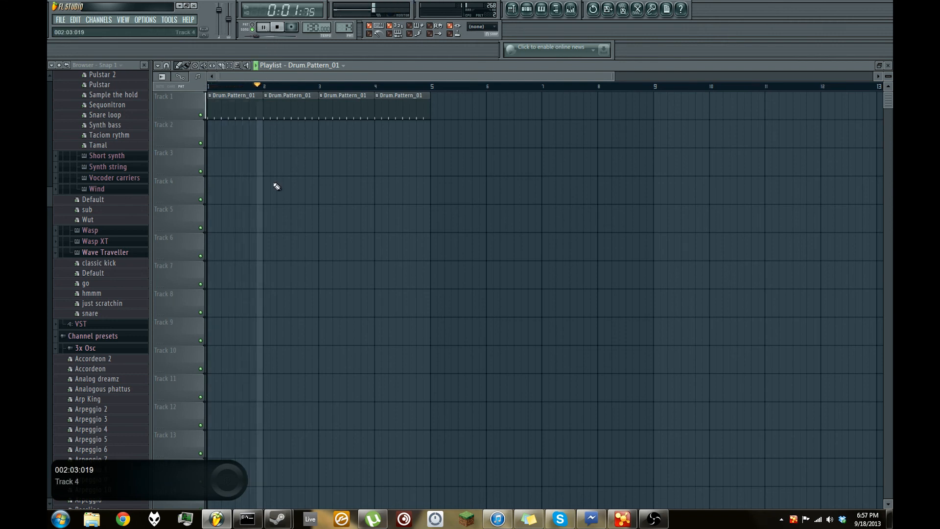
{"action": "left_click", "coordinate": [277, 27]}
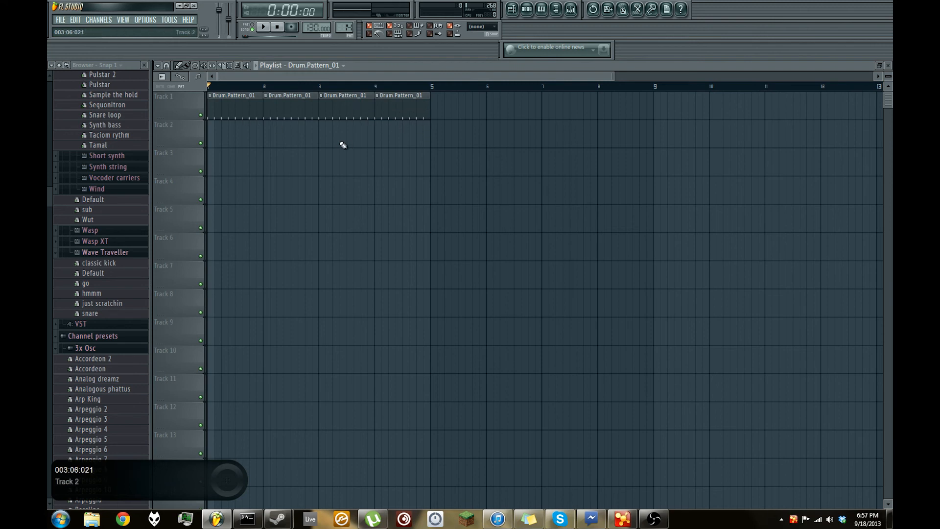
- Rename Playlist Track 1 as Drums
{"action": "right_click", "coordinate": [171, 101]}
{"action": "left_click", "coordinate": [183, 100]}
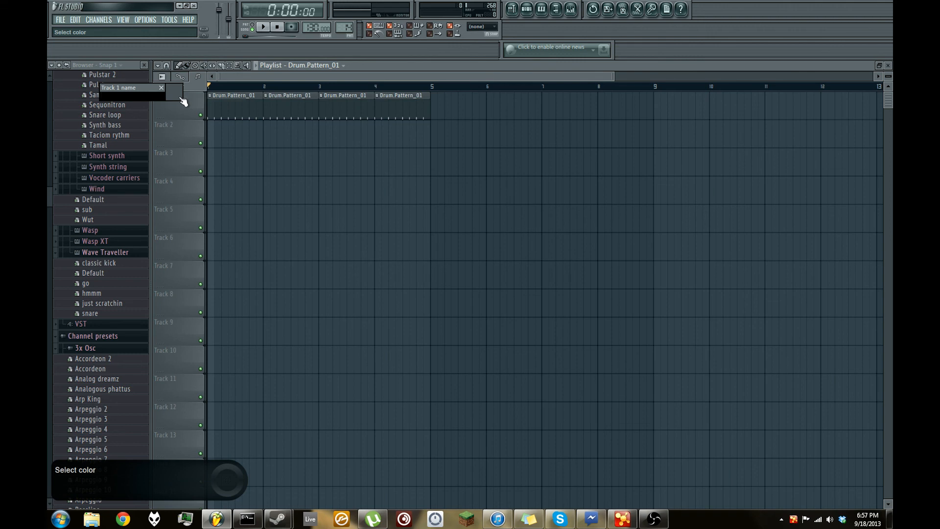
{"action": "type", "text": "Drums"}
{"action": "key", "text": "Return"}
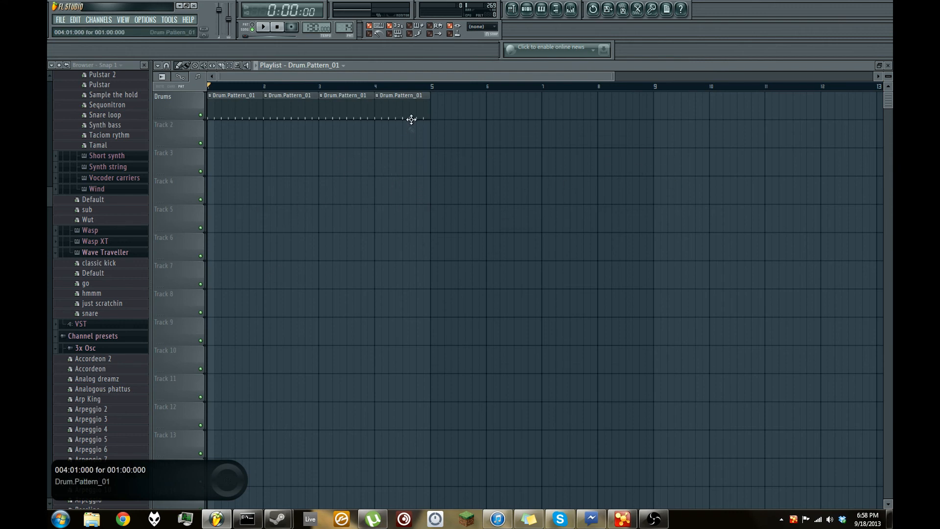
- Shorten the bar 4 clip on the Drums track to half a bar and extend it back to one bar
{"action": "left_click_drag", "start_coordinate": [428, 113], "coordinate": [401, 128]}
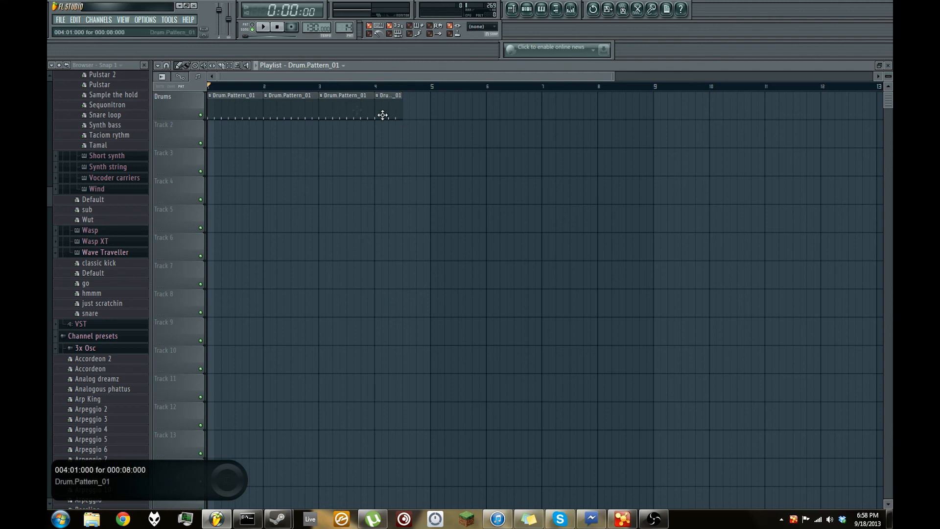
{"action": "left_click_drag", "start_coordinate": [402, 107], "coordinate": [430, 116]}
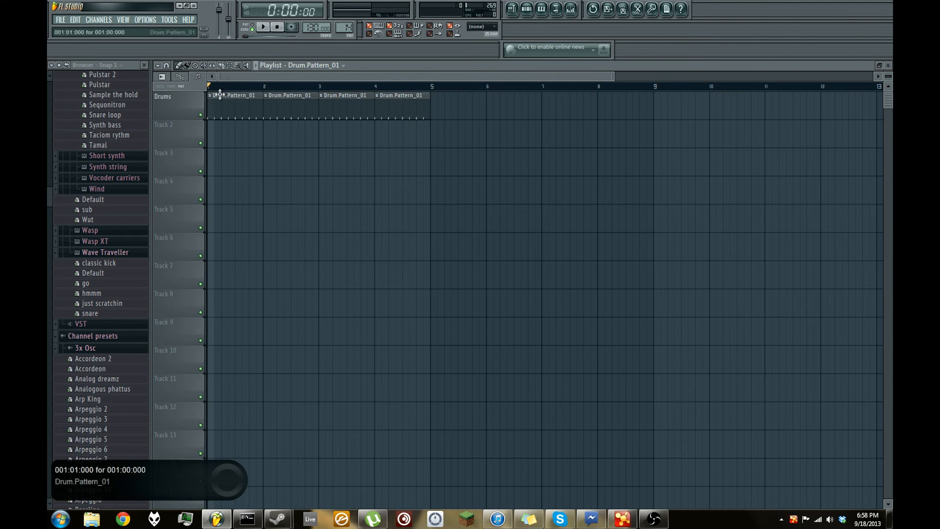
- Slice the bar 4 clip on the Drums track into four quarter-bar pieces
{"action": "left_click", "coordinate": [223, 67]}
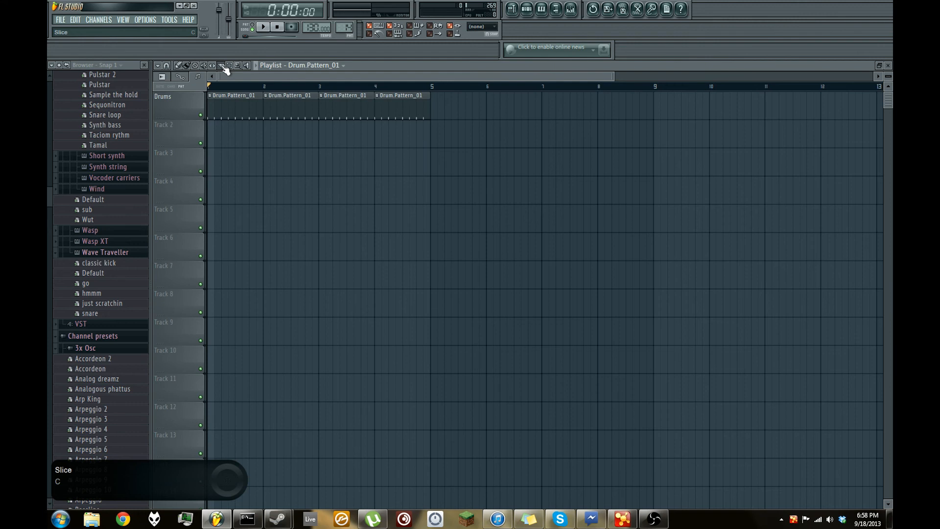
{"action": "mouse_move", "coordinate": [404, 144]}
{"action": "left_mouse_down"}
{"action": "mouse_move", "coordinate": [403, 81]}
{"action": "mouse_move", "coordinate": [418, 126]}
{"action": "mouse_move", "coordinate": [421, 91]}
{"action": "left_mouse_up"}
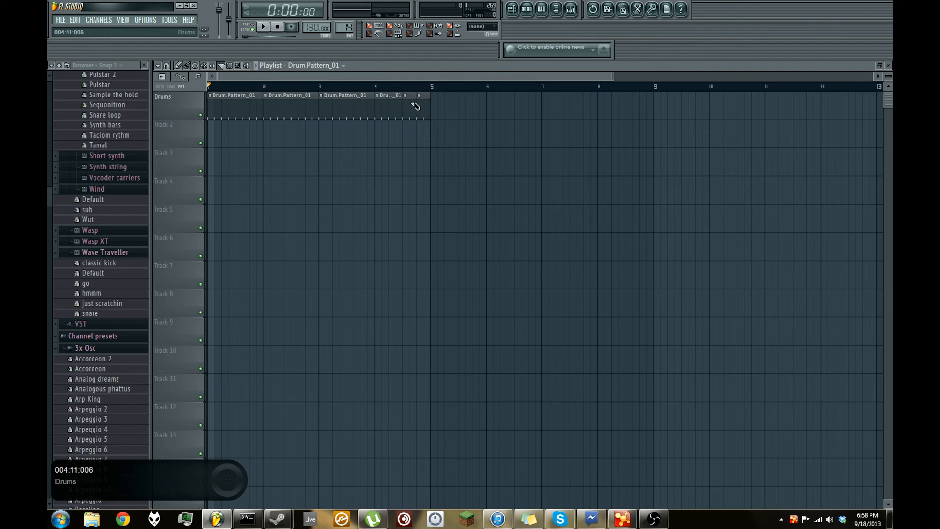
{"action": "left_click_drag", "start_coordinate": [394, 144], "coordinate": [394, 91]}
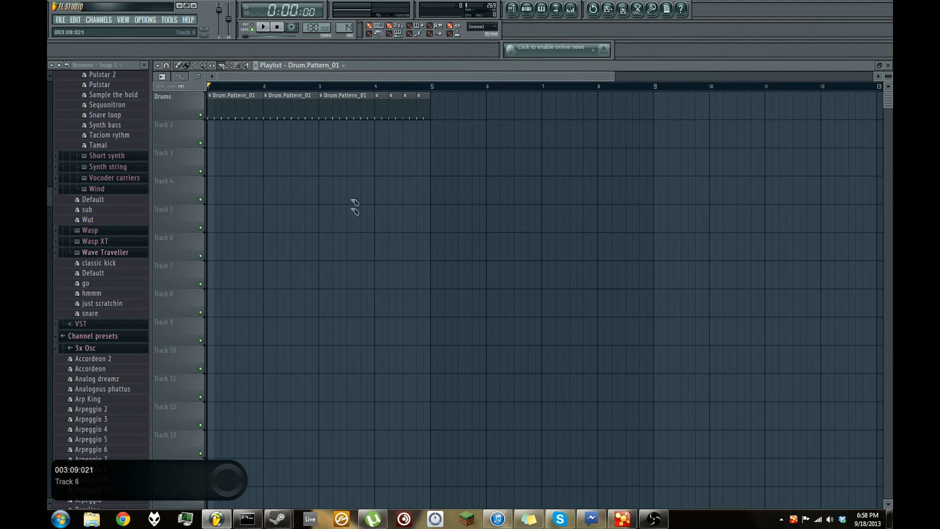
- Delete the sliced pieces in bar 4 of the Drums track and refill the bar with a full Drum.Pattern_01 clip
{"action": "left_click", "coordinate": [187, 65]}
{"action": "right_click", "coordinate": [420, 118]}
{"action": "right_click", "coordinate": [401, 119]}
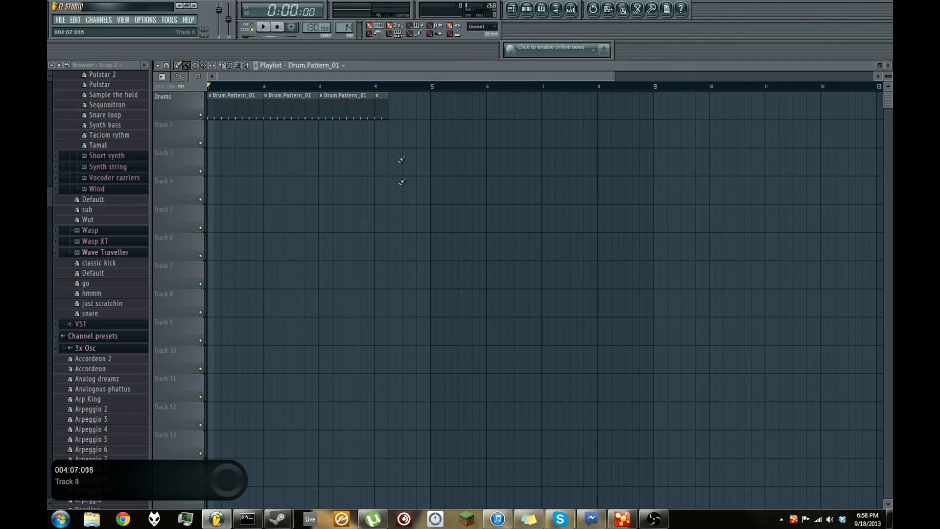
{"action": "left_click", "coordinate": [392, 114]}
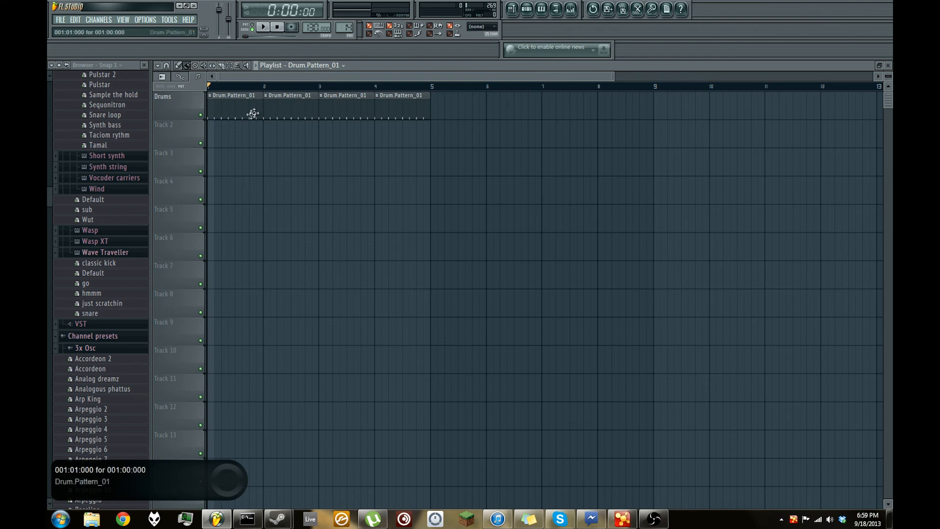
- Close the Playlist and switch the step sequencer to the empty Pattern 15
{"action": "left_click", "coordinate": [888, 66]}
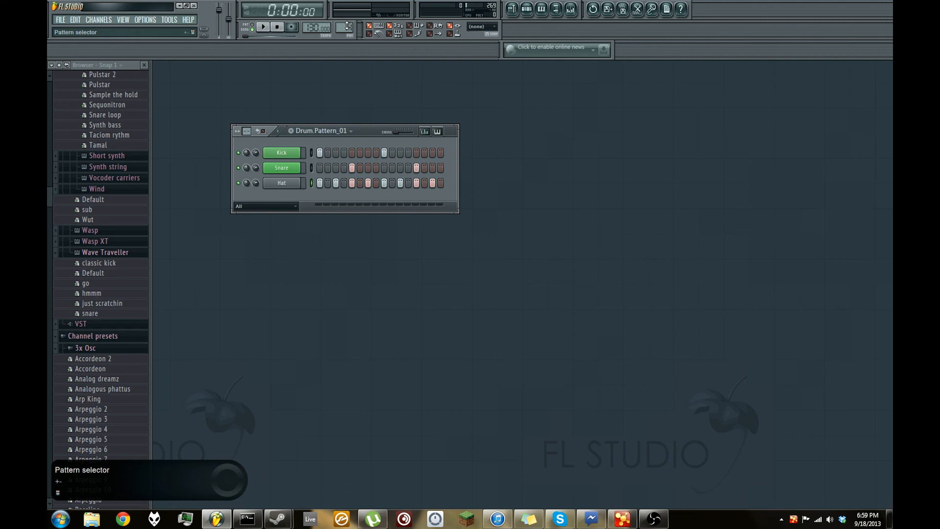
{"action": "left_click_drag", "start_coordinate": [347, 26], "coordinate": [347, 12]}
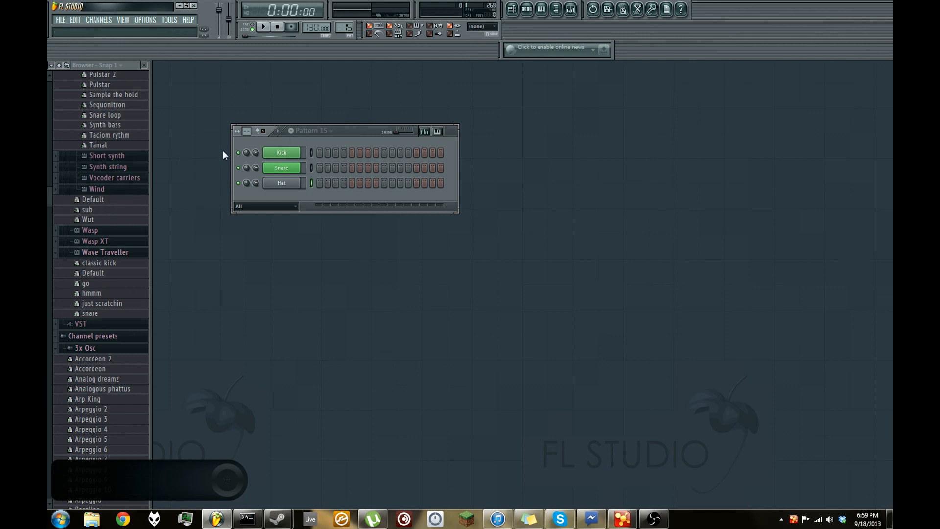
- Insert an FL Keys channel above the Hat channel and rename it Piano
{"action": "right_click", "coordinate": [291, 186]}
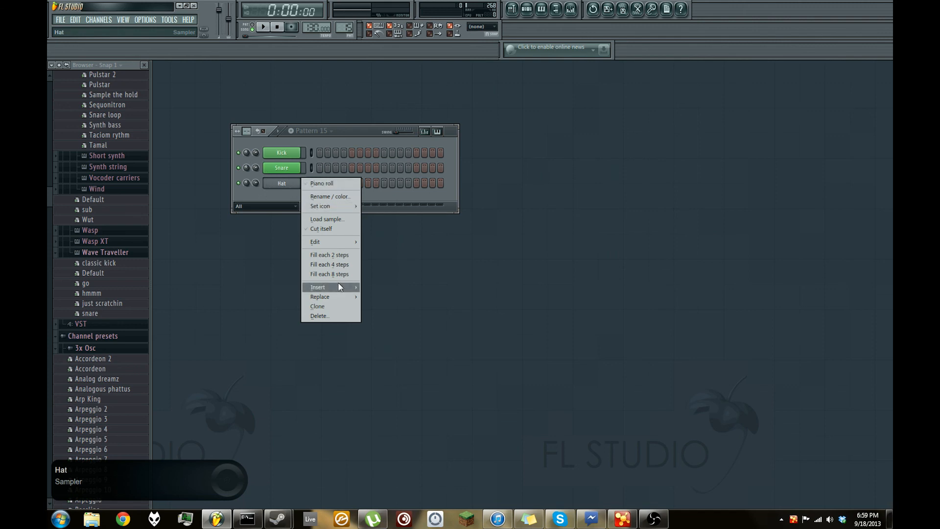
{"action": "mouse_move", "coordinate": [338, 283]}
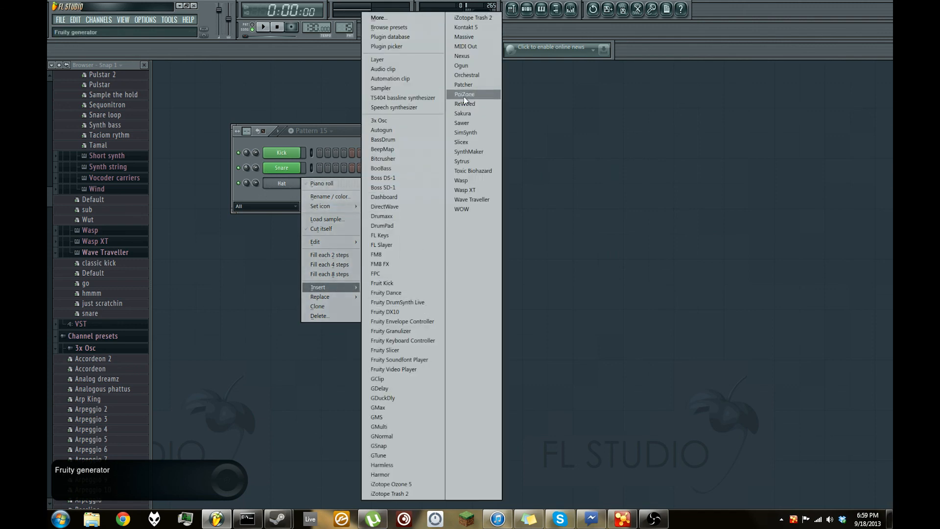
{"action": "left_click", "coordinate": [401, 235]}
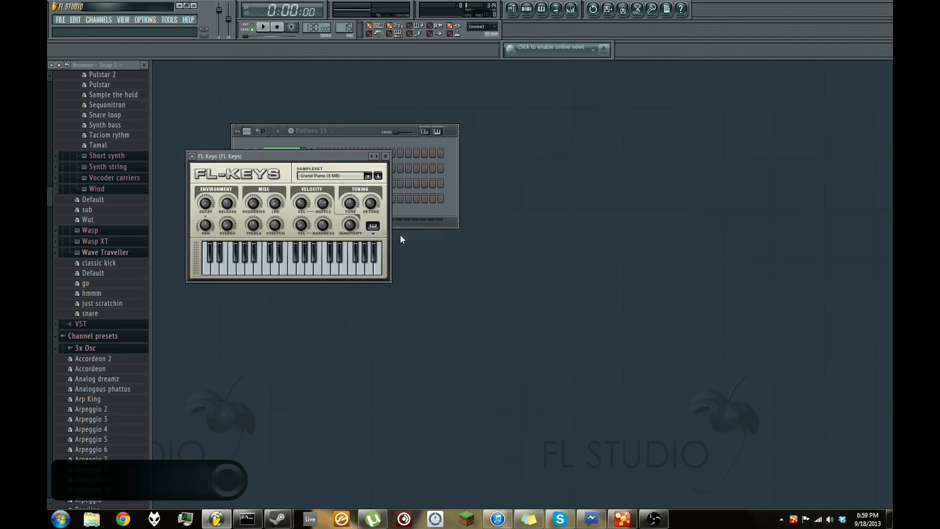
{"action": "left_click", "coordinate": [315, 140]}
{"action": "right_click", "coordinate": [279, 183]}
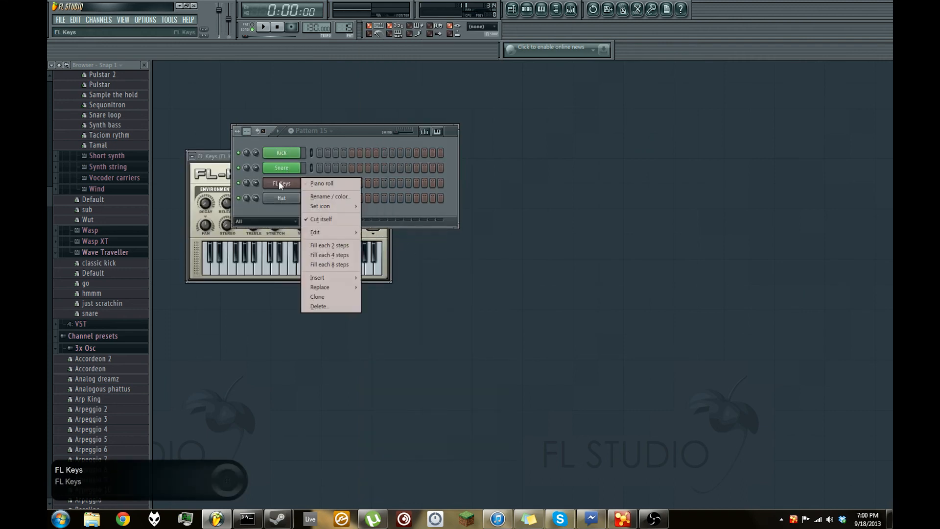
{"action": "left_click", "coordinate": [326, 196]}
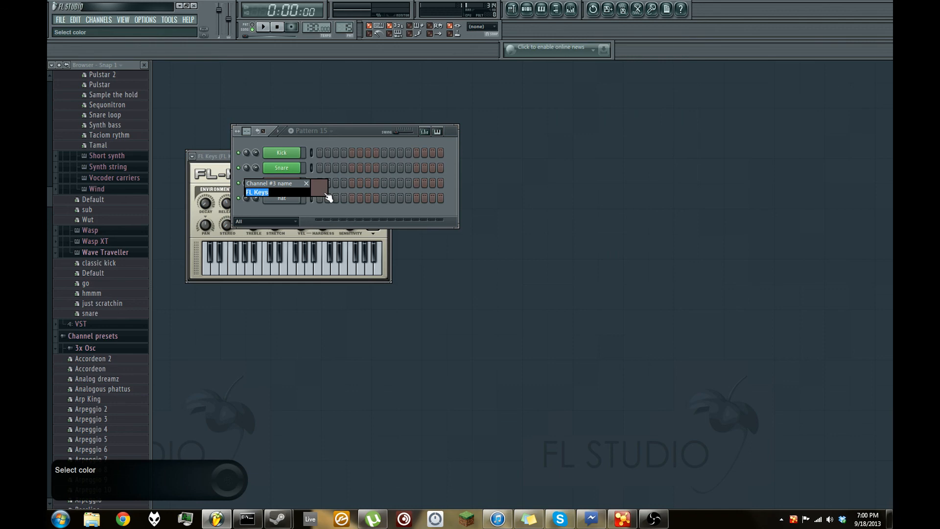
{"action": "type", "text": "Piano"}
{"action": "key", "text": "Return"}
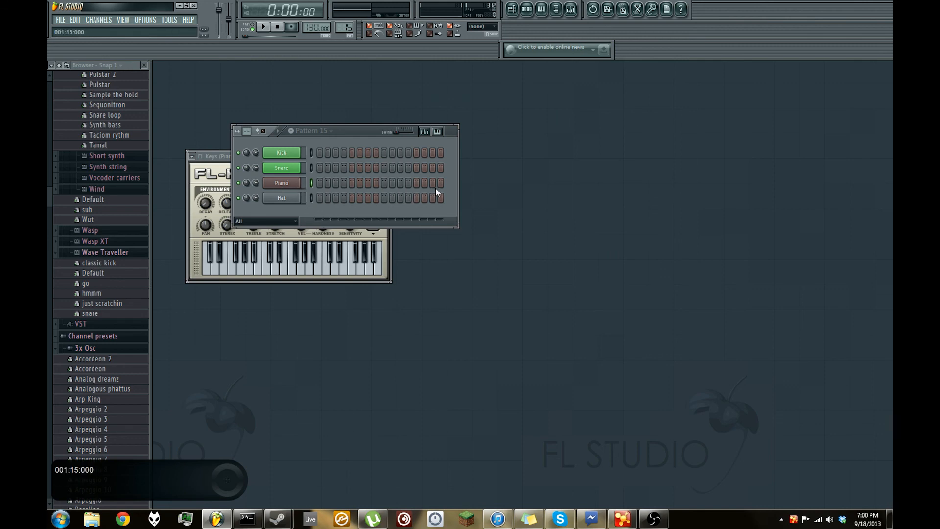
- In the Piano channel's piano roll, enter one-beat notes D5, E5, F#5 and E5 across bar 1, and close the piano roll
{"action": "right_click", "coordinate": [288, 186]}
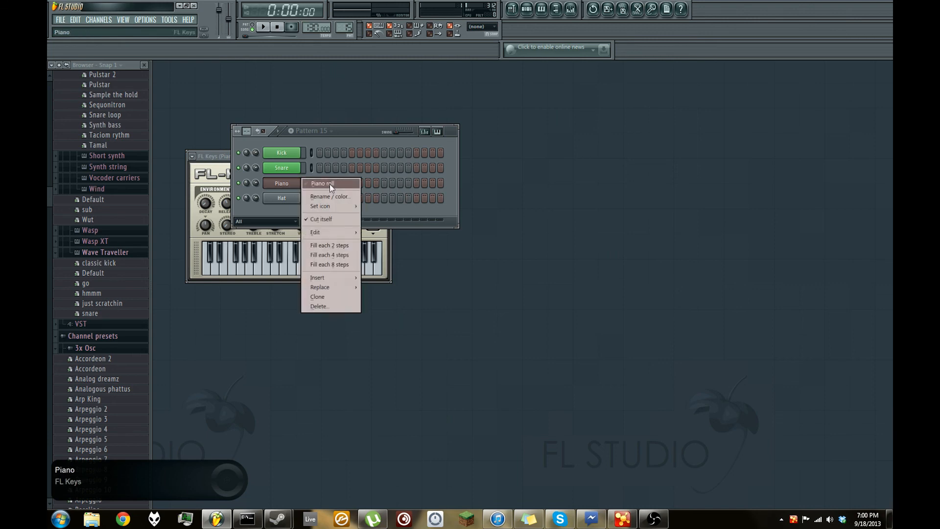
{"action": "left_click", "coordinate": [309, 185]}
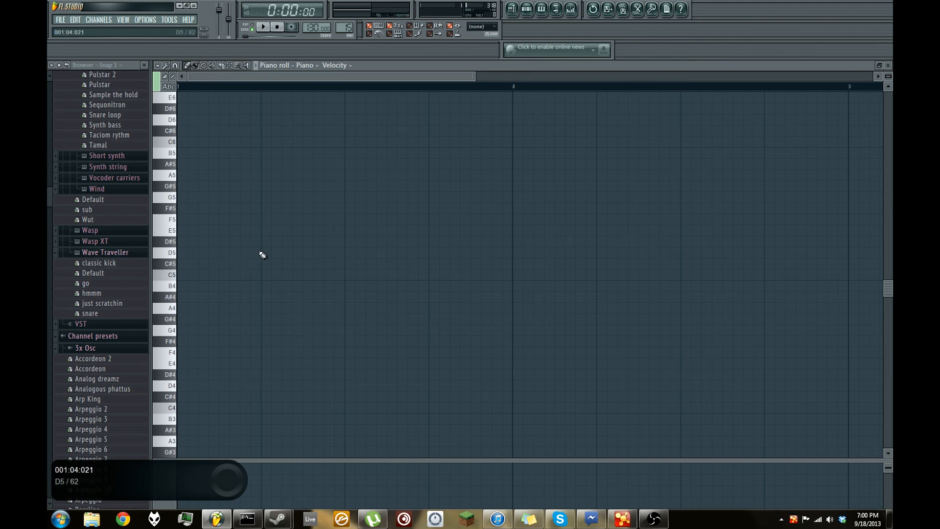
{"action": "mouse_move", "coordinate": [295, 254]}
{"action": "left_mouse_down"}
{"action": "mouse_move", "coordinate": [312, 254]}
{"action": "mouse_move", "coordinate": [269, 254]}
{"action": "left_mouse_up"}
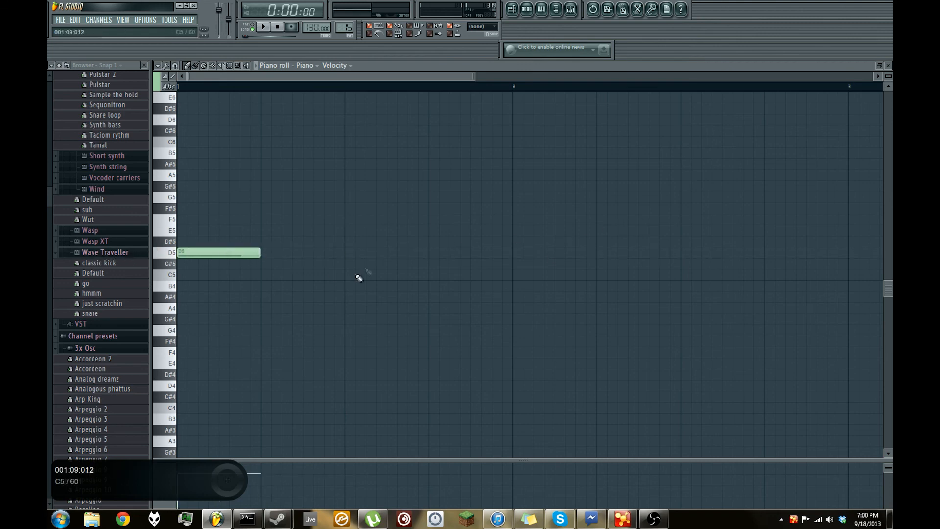
{"action": "right_click", "coordinate": [239, 253]}
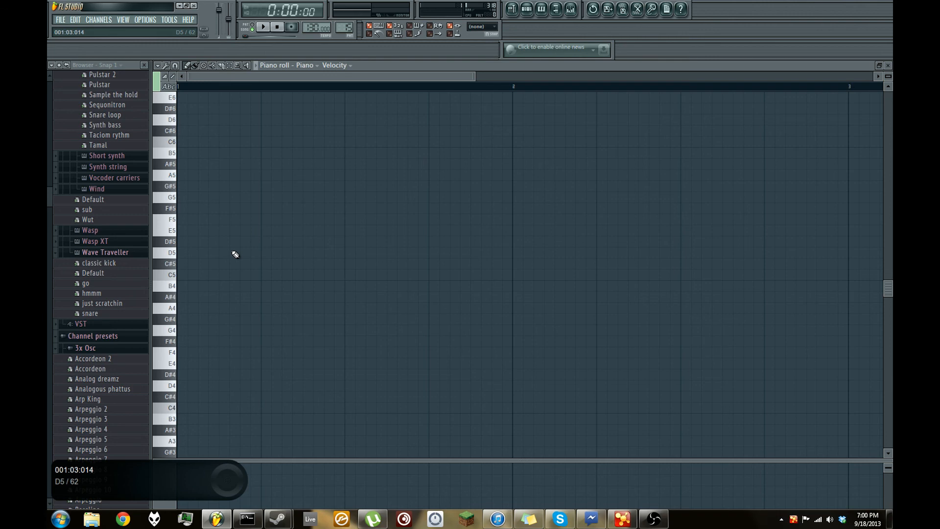
{"action": "left_click_drag", "start_coordinate": [228, 257], "coordinate": [245, 251]}
{"action": "left_click", "coordinate": [261, 231]}
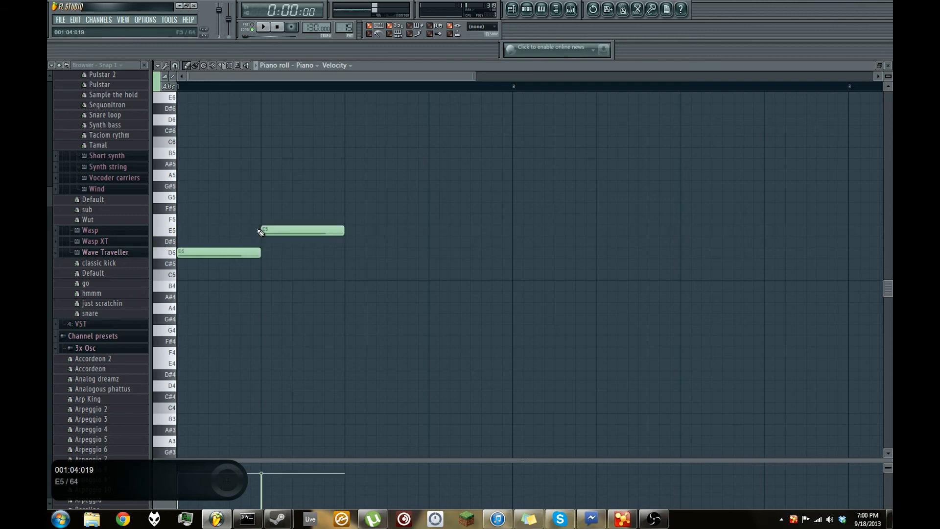
{"action": "left_click", "coordinate": [346, 208]}
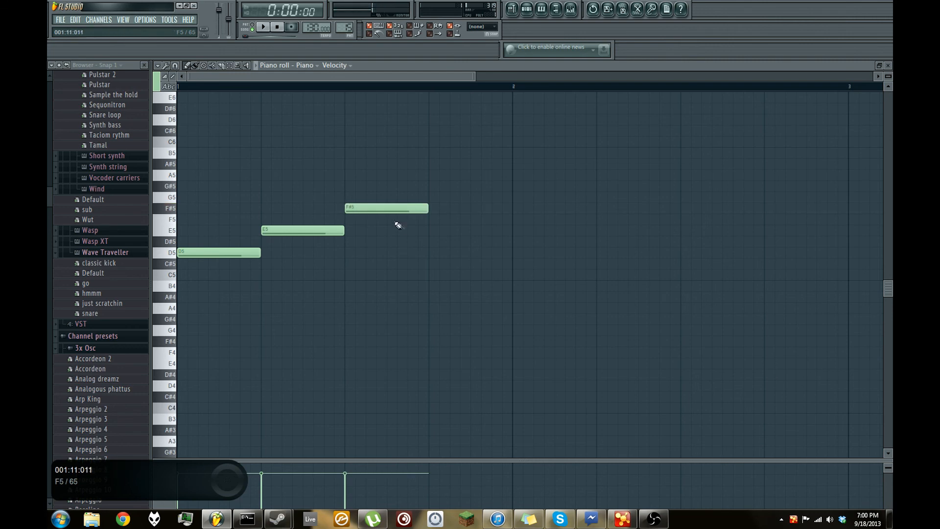
{"action": "left_click", "coordinate": [431, 230]}
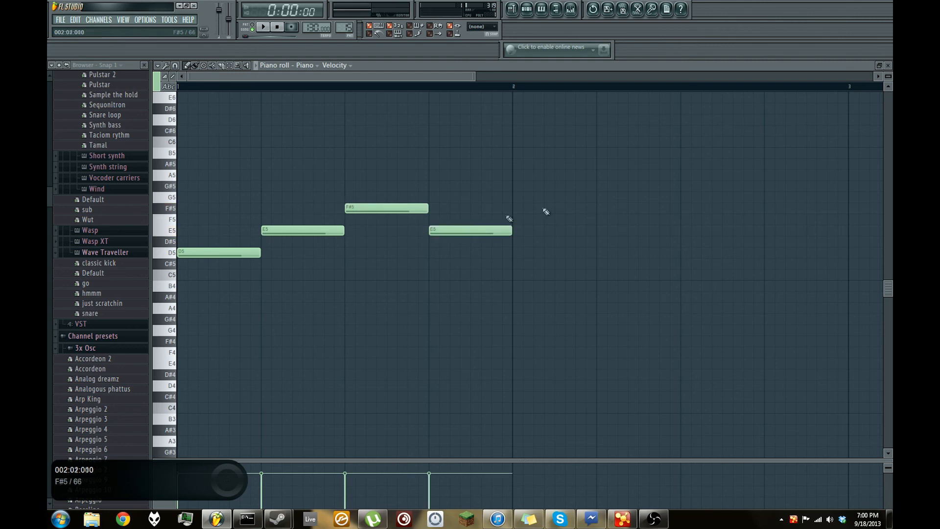
{"action": "left_click", "coordinate": [888, 67]}
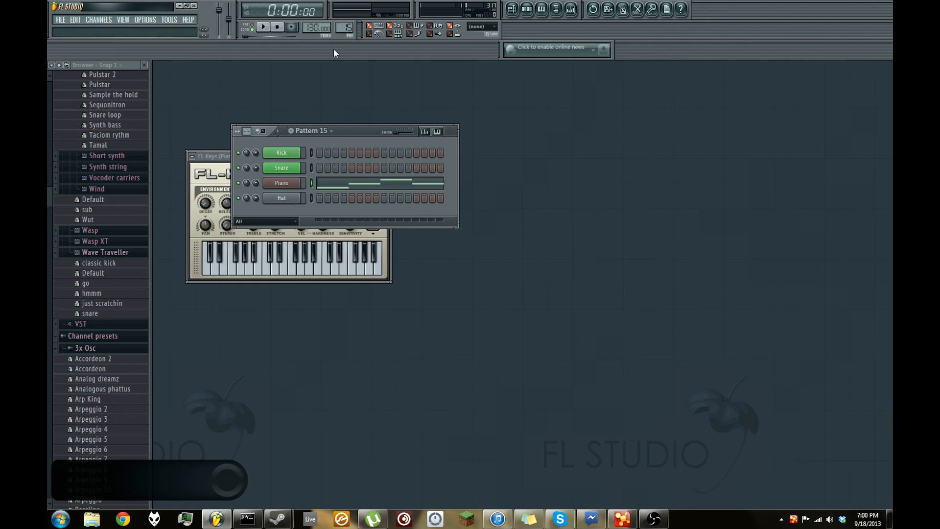
- Rename Pattern 15 as Piano
{"action": "right_click", "coordinate": [343, 28]}
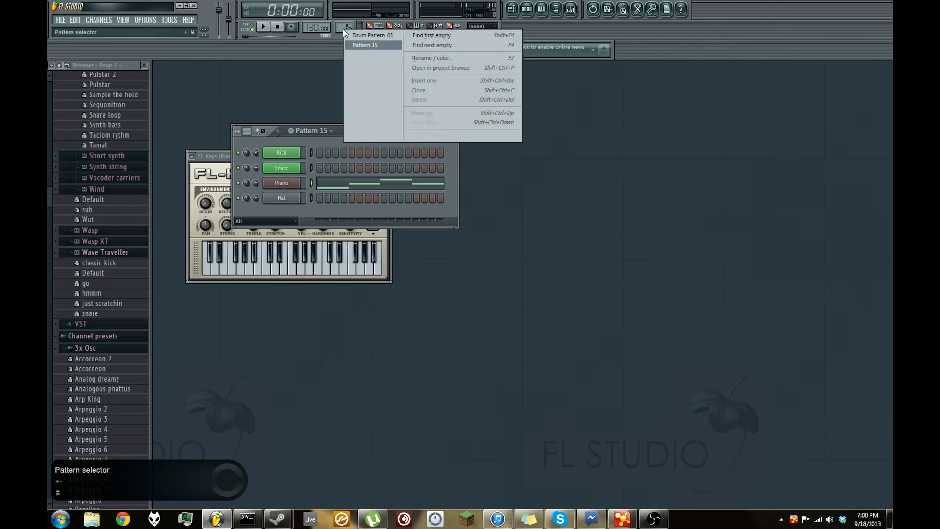
{"action": "left_click", "coordinate": [418, 57]}
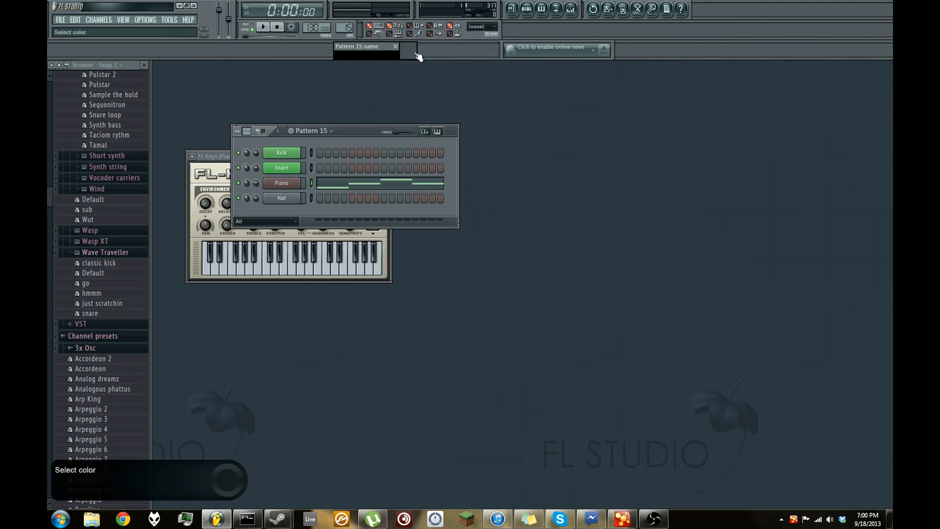
{"action": "type", "text": "Piano"}
{"action": "key", "text": "Return"}
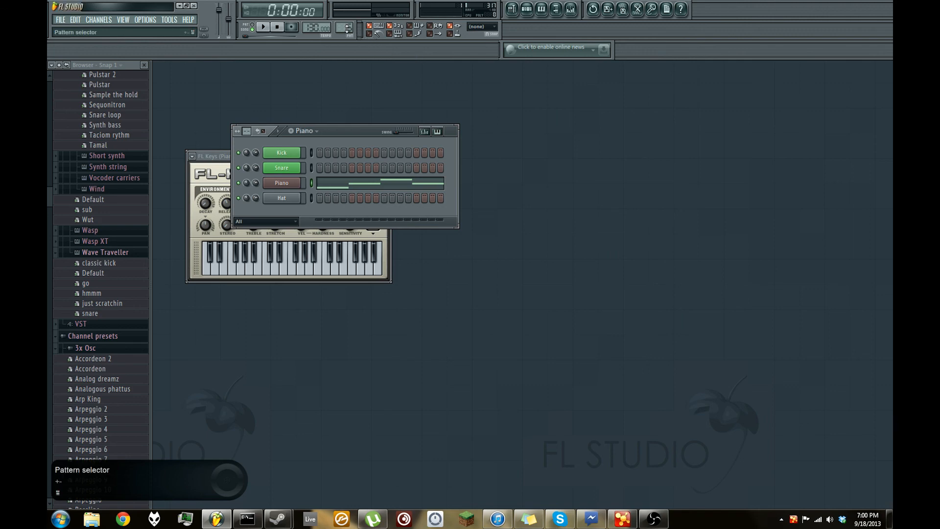
- Rename the piano pattern as Piano Melody
{"action": "right_click", "coordinate": [344, 28]}
{"action": "left_click", "coordinate": [421, 57]}
{"action": "type", "text": "Piano Melody"}
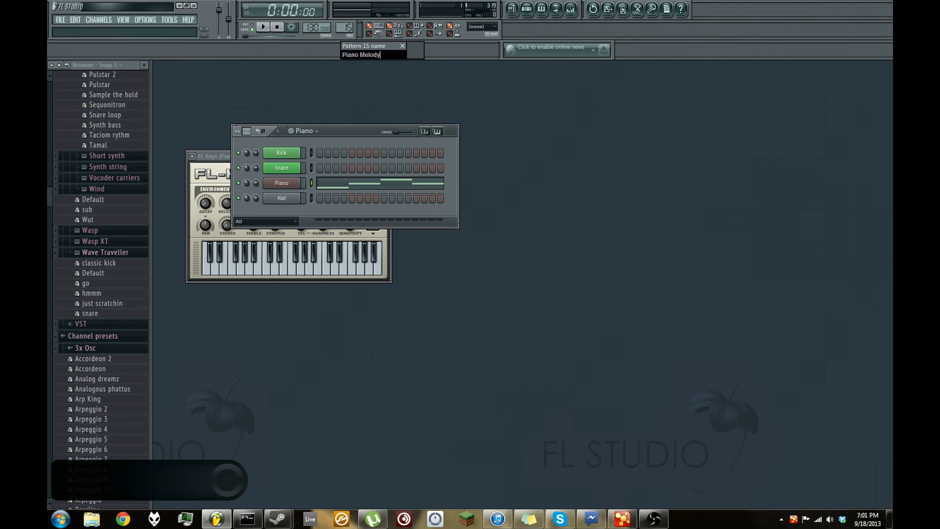
{"action": "key", "text": "Return"}
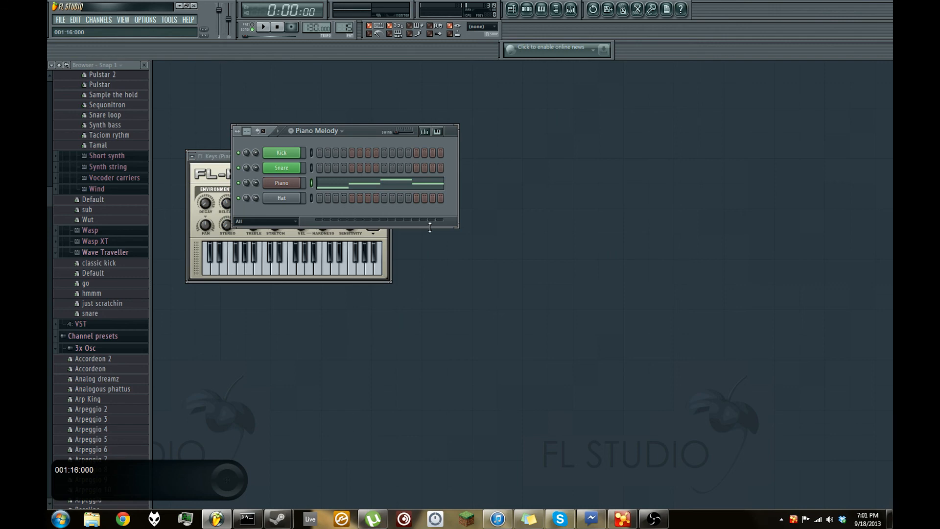
- Place Piano Melody clips in bars 1 to 4 of Track 2 in the Playlist and rename that track Piano
{"action": "key", "text": "F5"}
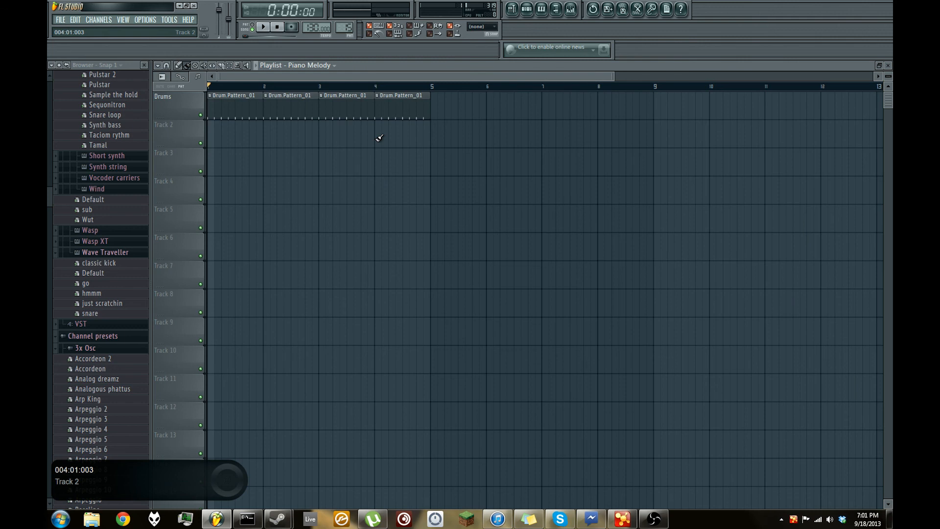
{"action": "left_click_drag", "start_coordinate": [380, 137], "coordinate": [216, 135]}
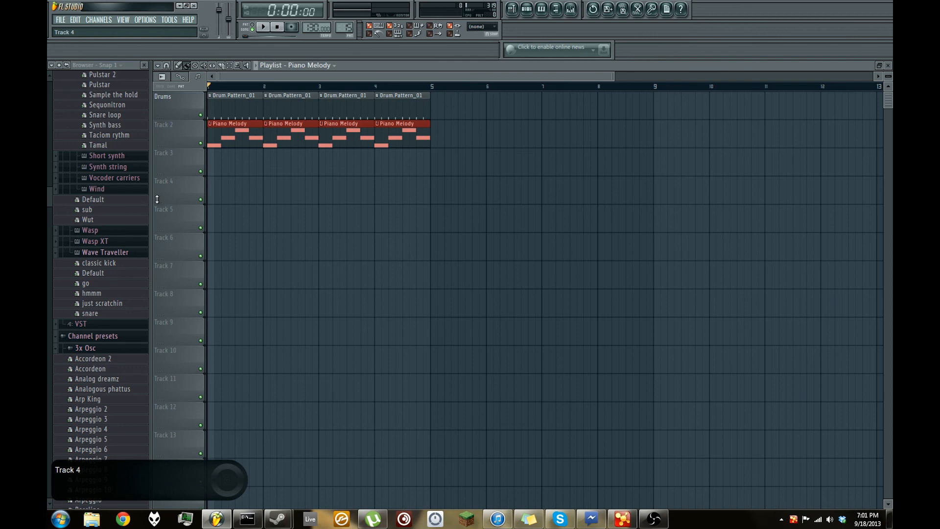
{"action": "right_click", "coordinate": [178, 120]}
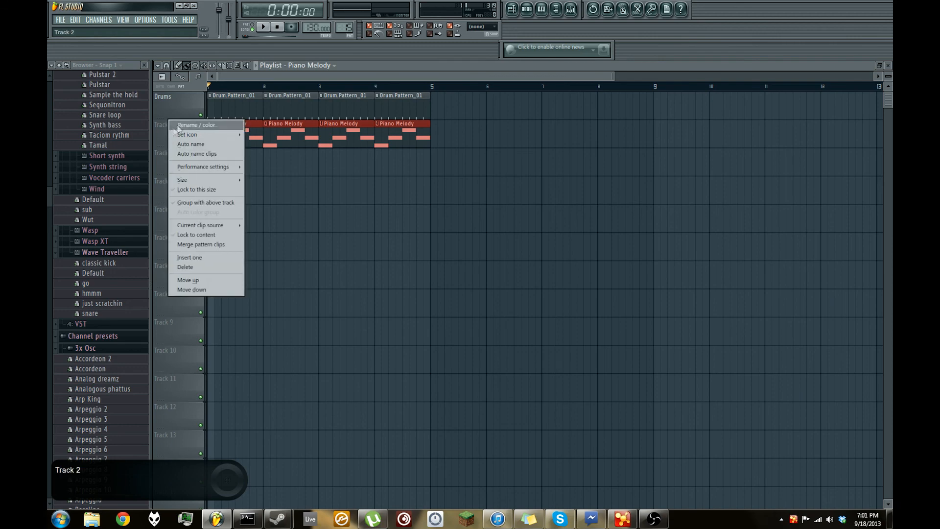
{"action": "left_click", "coordinate": [182, 124]}
{"action": "type", "text": "Piano"}
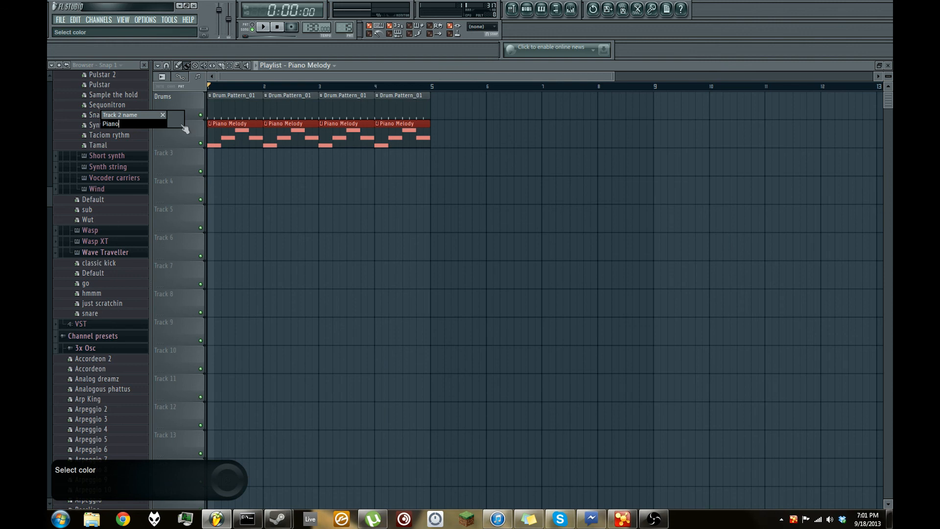
{"action": "key", "text": "Return"}
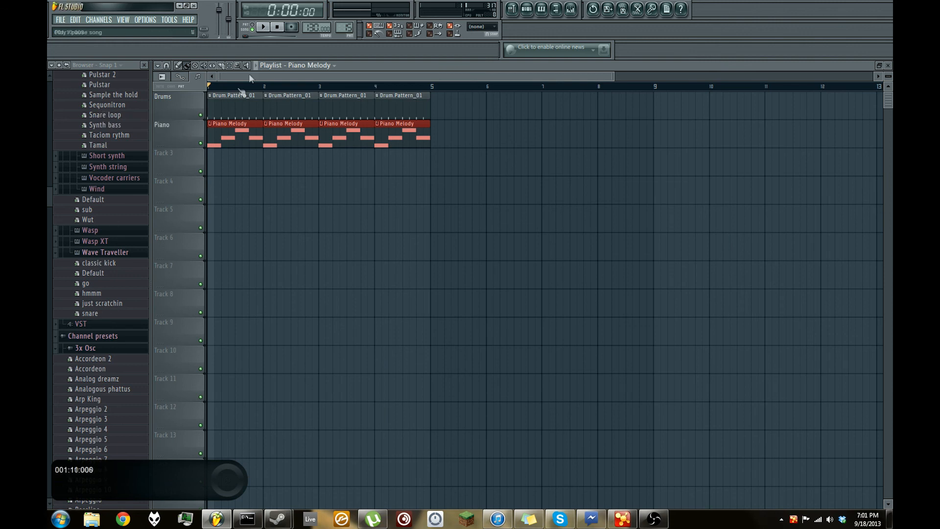
- Play the arrangement with the drum and piano tracks together and stop it
{"action": "left_click", "coordinate": [265, 28]}
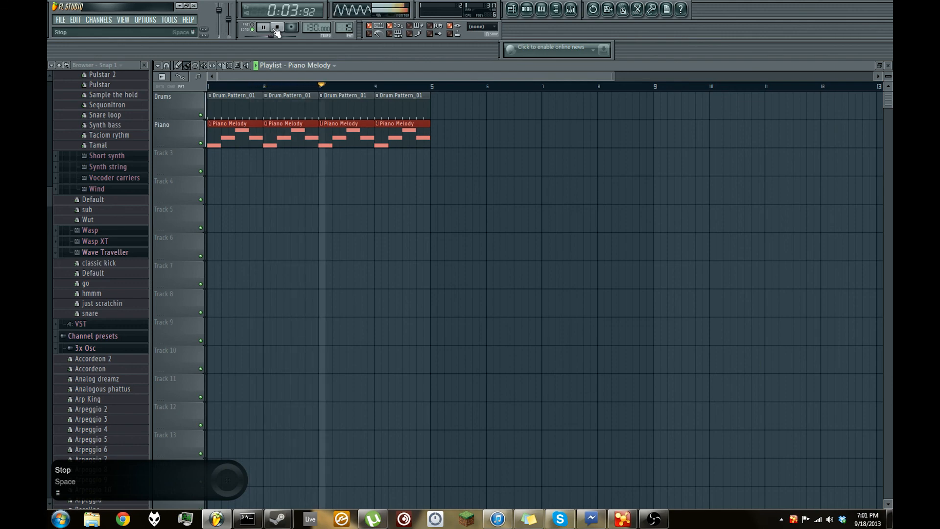
{"action": "left_click", "coordinate": [277, 28]}
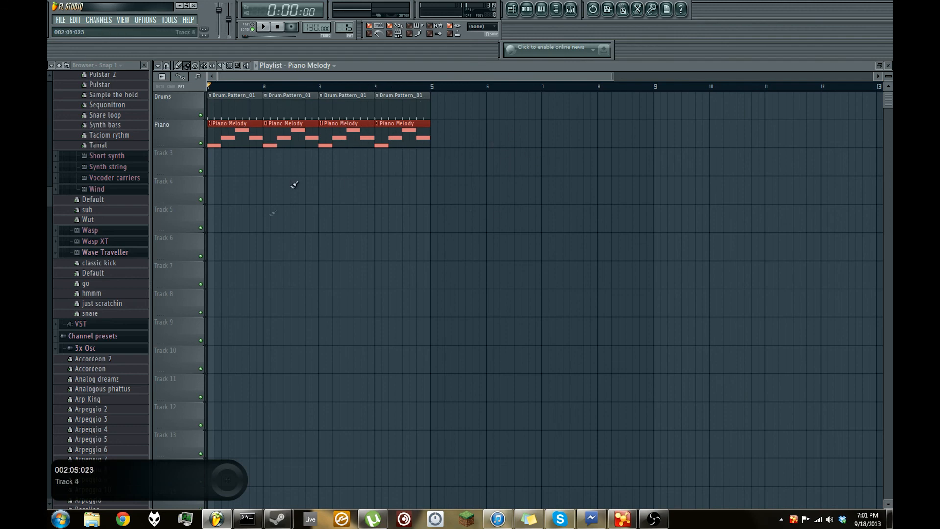
- View Drum.Pattern_01 and Piano Melody in turn in the step sequencer and check their clips in the Playlist
{"action": "left_click", "coordinate": [890, 66]}
{"action": "left_click_drag", "start_coordinate": [345, 28], "coordinate": [345, 30]}
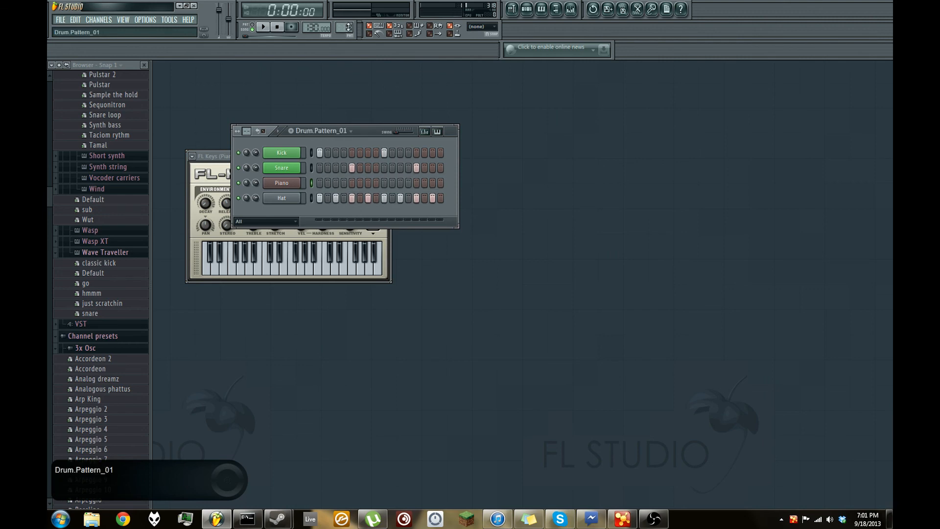
{"action": "left_click_drag", "start_coordinate": [349, 27], "coordinate": [348, 25]}
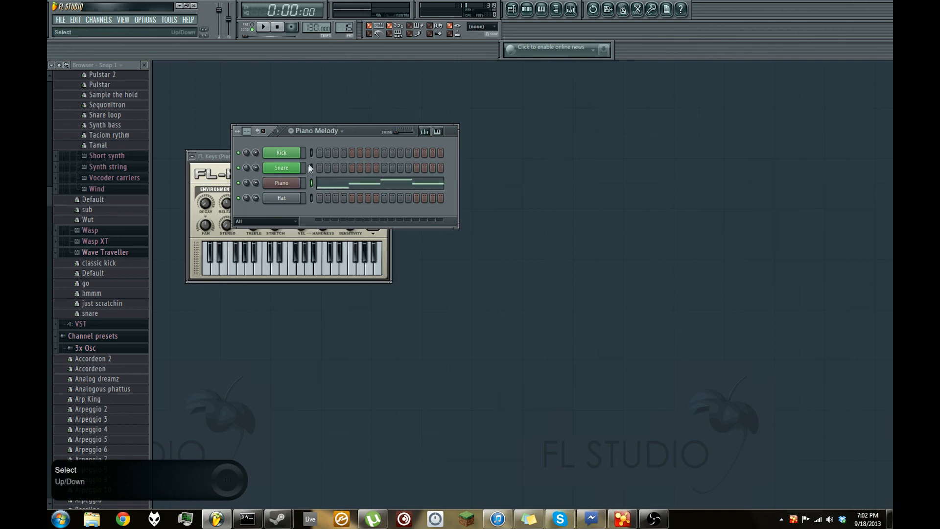
{"action": "key", "text": "F5"}
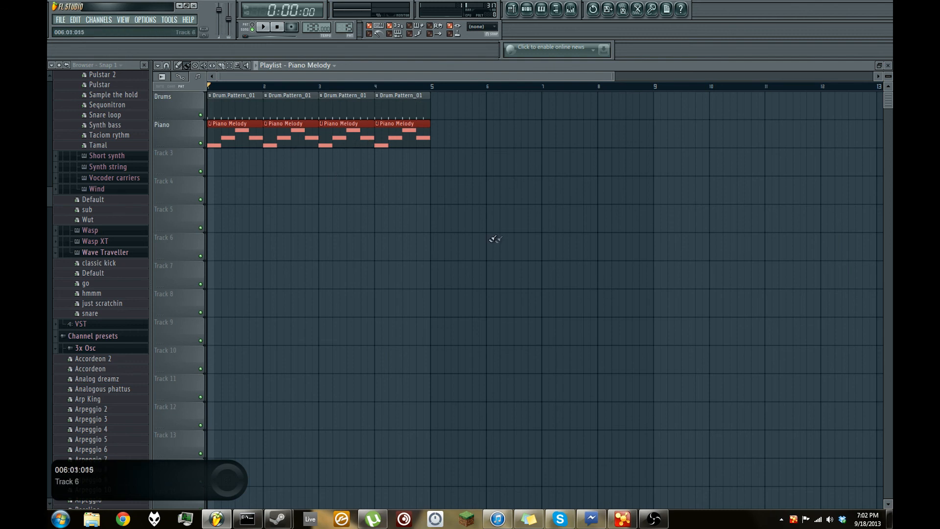
{"action": "left_click", "coordinate": [888, 65]}
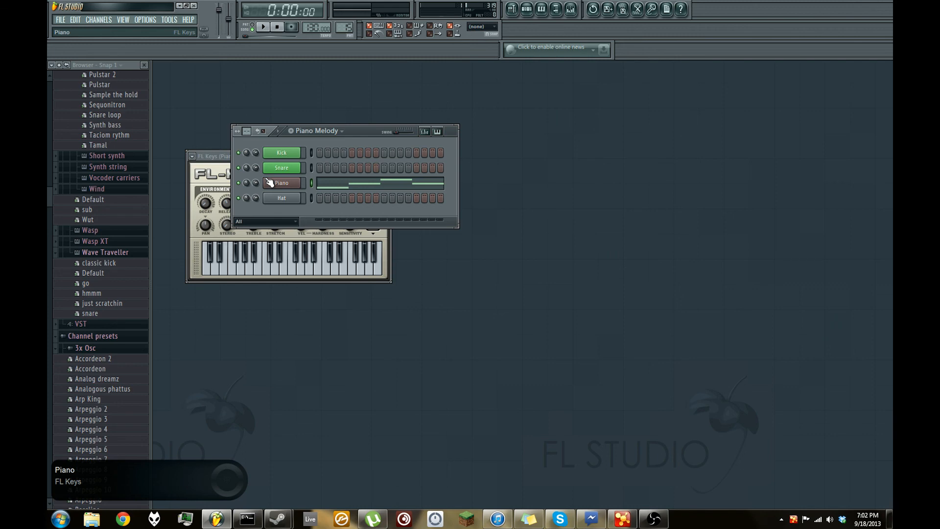
- Reopen the Playlist, play the drum and piano clips once more and stop playback
{"action": "key", "text": "F5"}
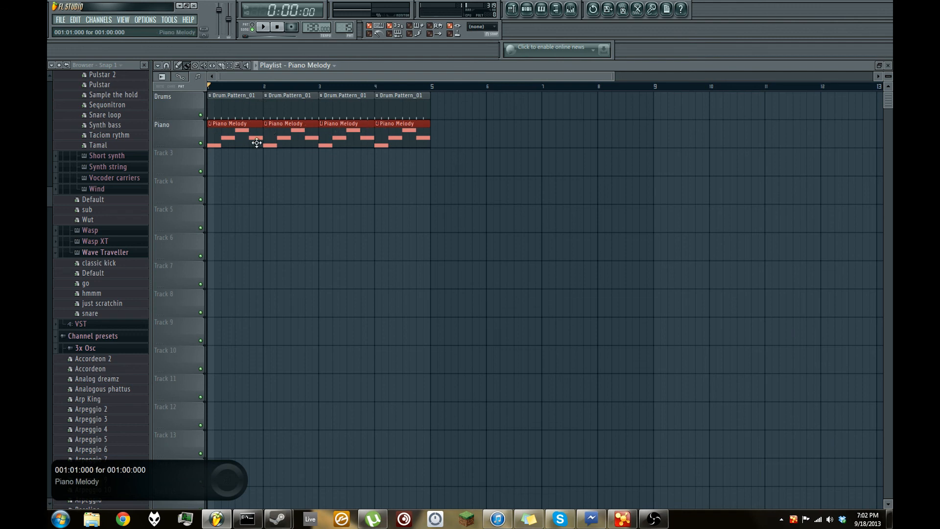
{"action": "left_click", "coordinate": [264, 27]}
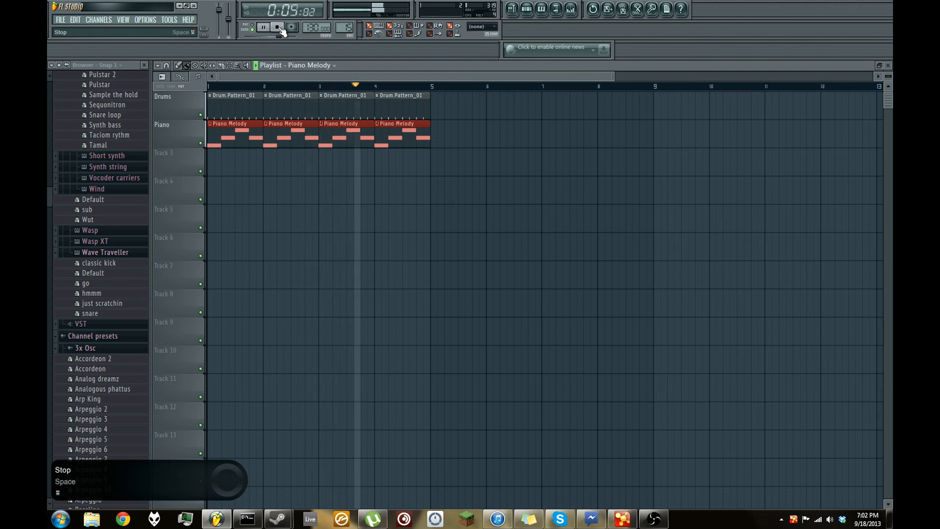
{"action": "left_click", "coordinate": [280, 29]}
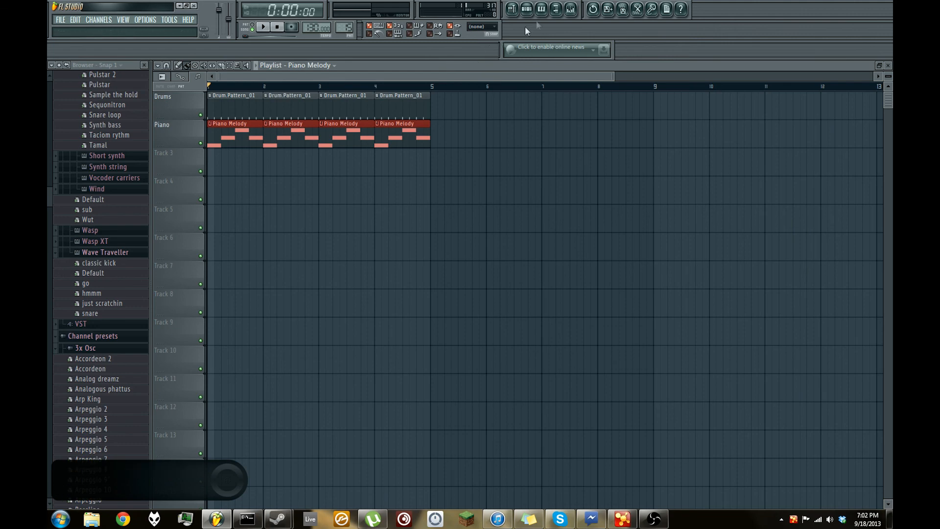
- Open the Mixer and play the arrangement briefly to watch the Master track's level
{"action": "left_click", "coordinate": [570, 10]}
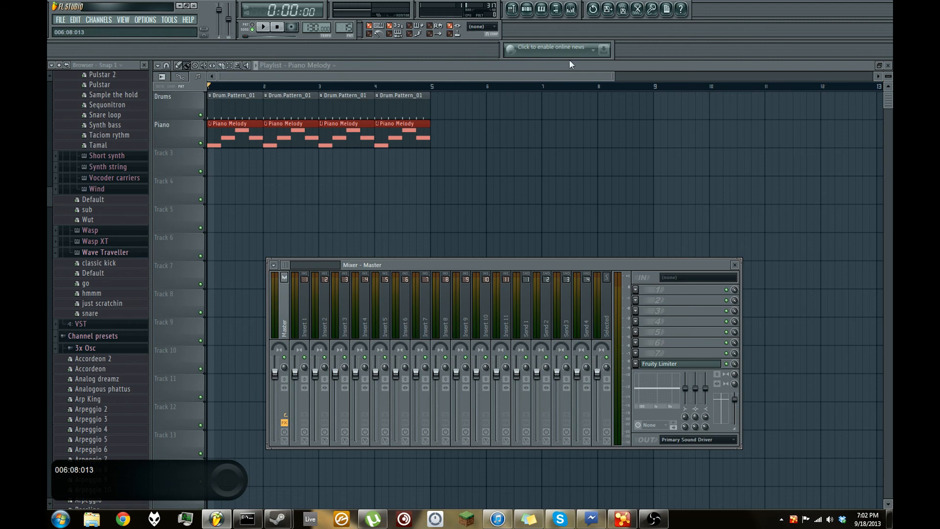
{"action": "left_click", "coordinate": [263, 27]}
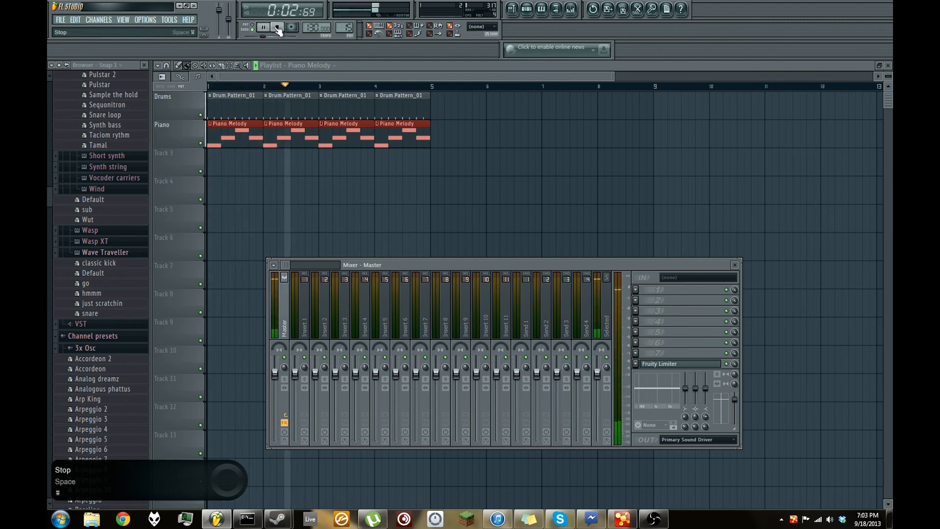
{"action": "left_click", "coordinate": [277, 28]}
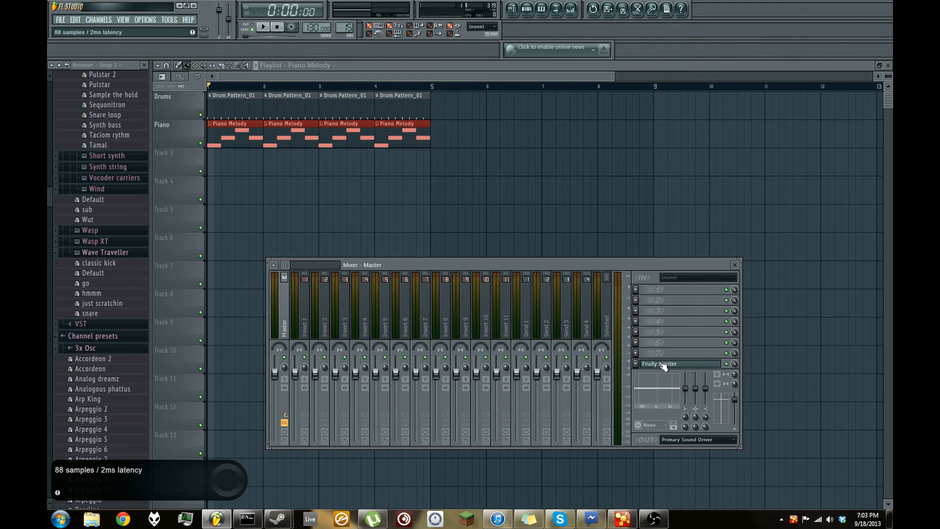
- Rename the Insert 1 mixer track as Kick
{"action": "left_click", "coordinate": [298, 313]}
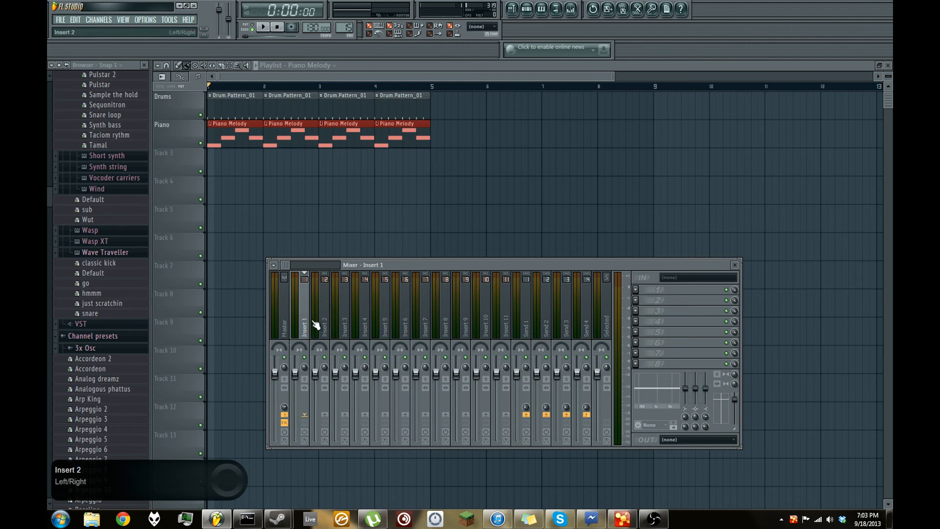
{"action": "left_click_drag", "start_coordinate": [517, 325], "coordinate": [310, 326]}
{"action": "right_click", "coordinate": [302, 332]}
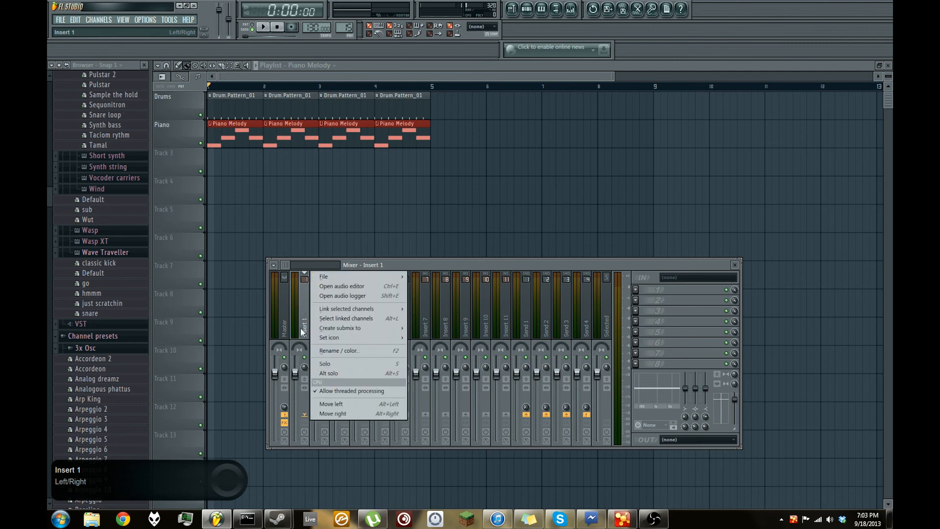
{"action": "left_click", "coordinate": [330, 351]}
{"action": "type", "text": "Kick"}
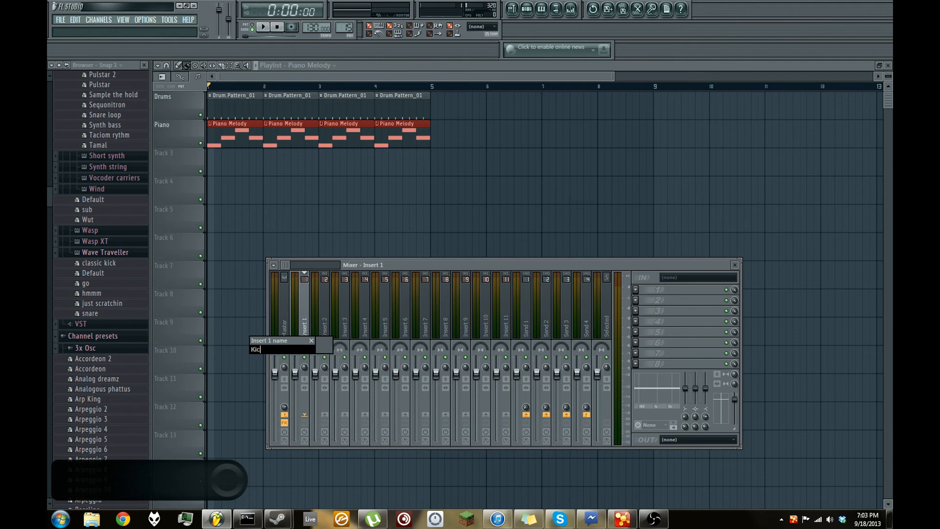
{"action": "key", "text": "Return"}
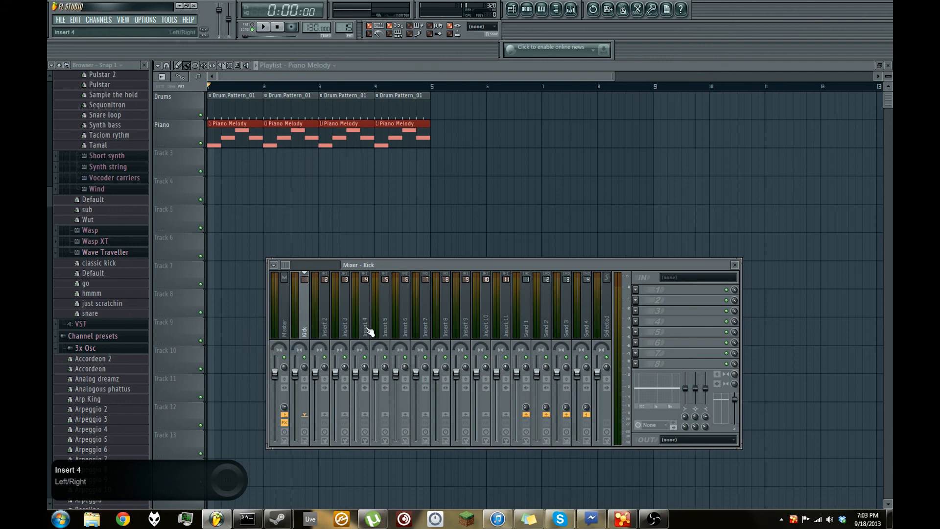
- Close the Playlist and link only the Kick channel from the step sequencer to the Kick mixer track
{"action": "left_click", "coordinate": [887, 66]}
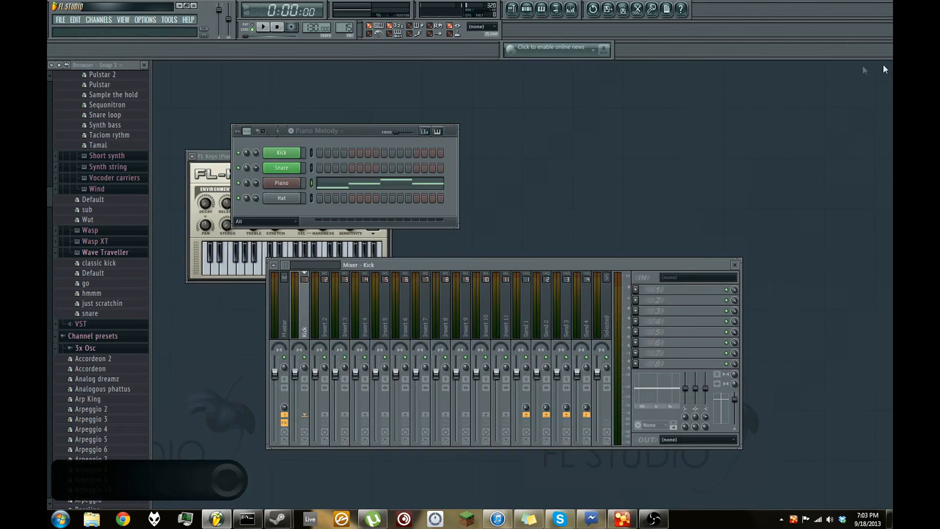
{"action": "left_click", "coordinate": [311, 151]}
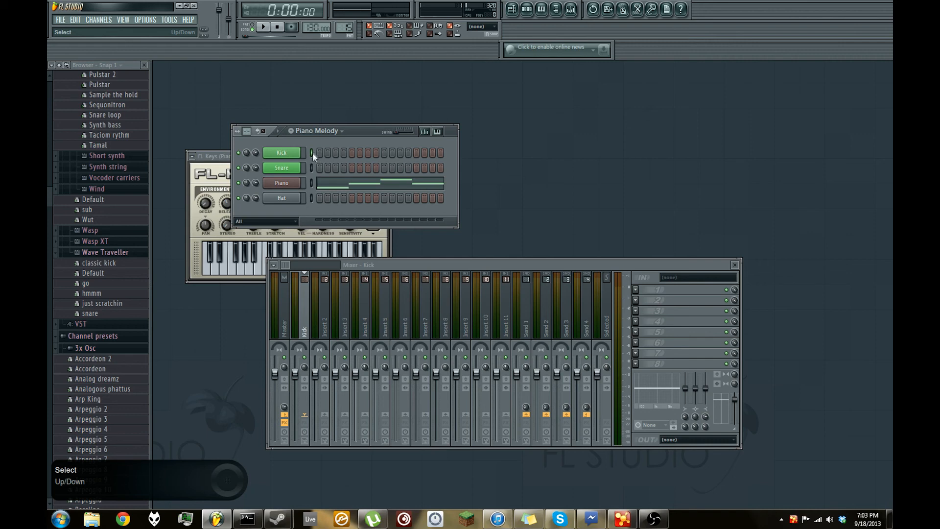
{"action": "left_click", "coordinate": [418, 263]}
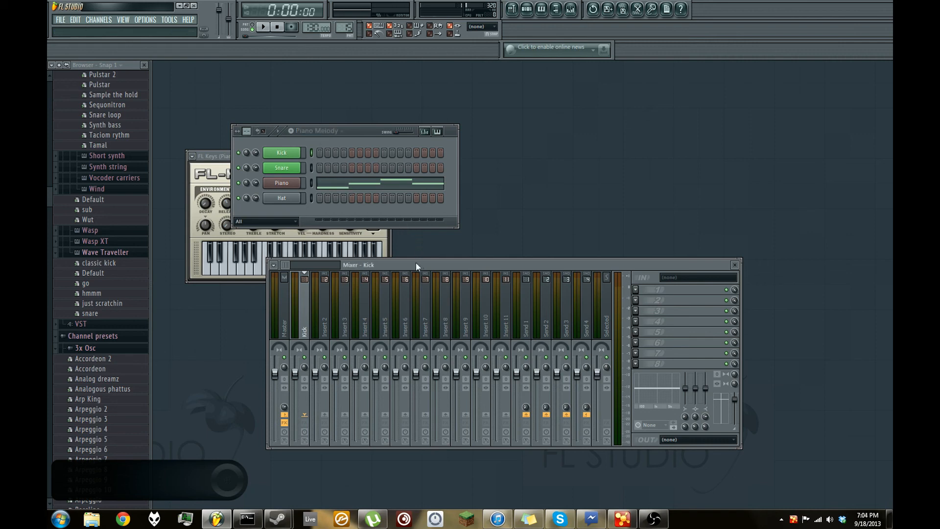
{"action": "right_click", "coordinate": [304, 299]}
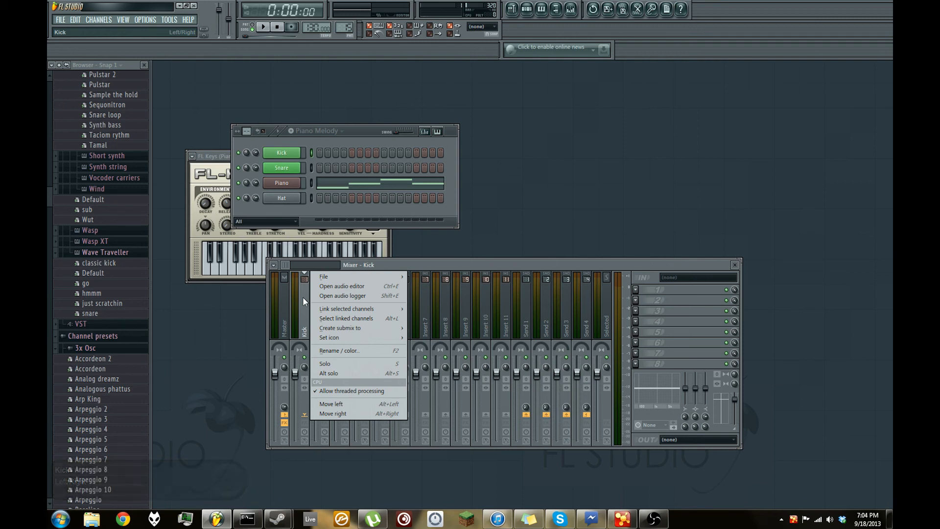
{"action": "mouse_move", "coordinate": [333, 310]}
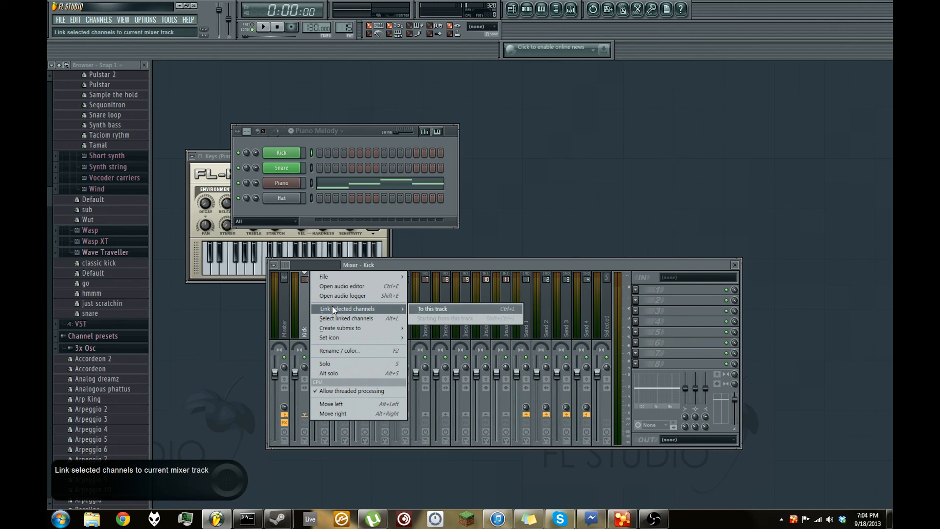
{"action": "left_click", "coordinate": [441, 311]}
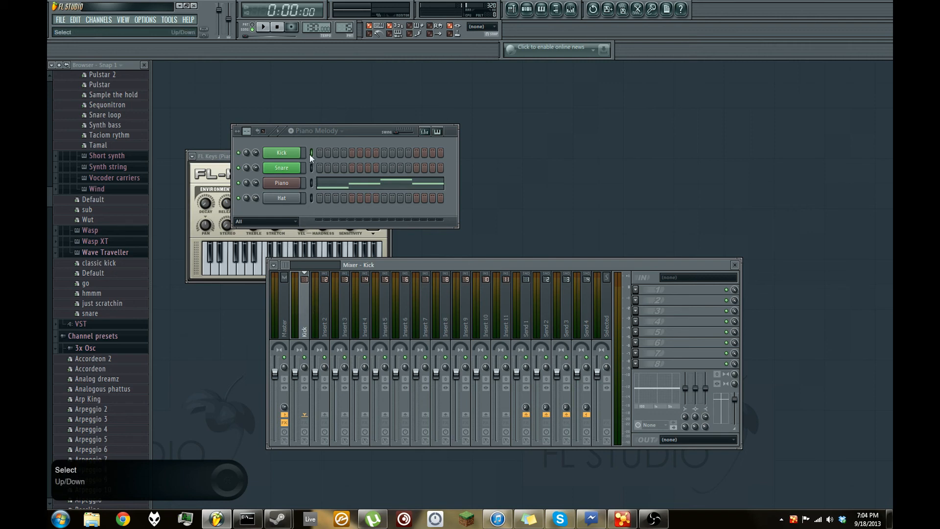
- Select only the Snare channel and link it to the Insert 2 mixer track
{"action": "left_click", "coordinate": [326, 335]}
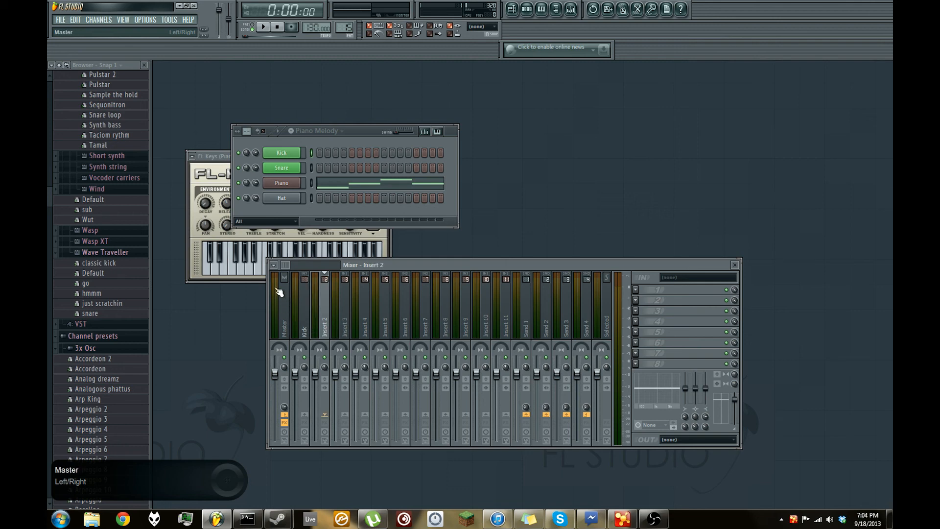
{"action": "left_click", "coordinate": [312, 170]}
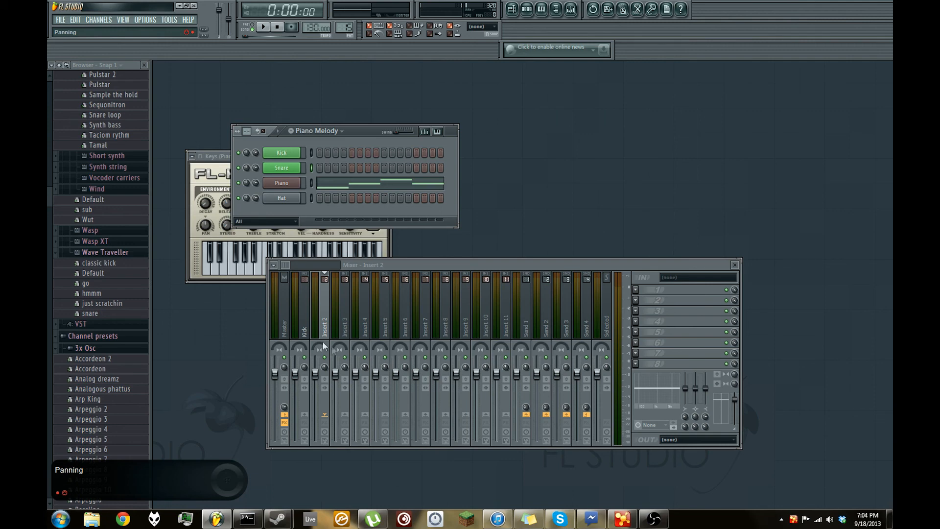
{"action": "left_click", "coordinate": [321, 312]}
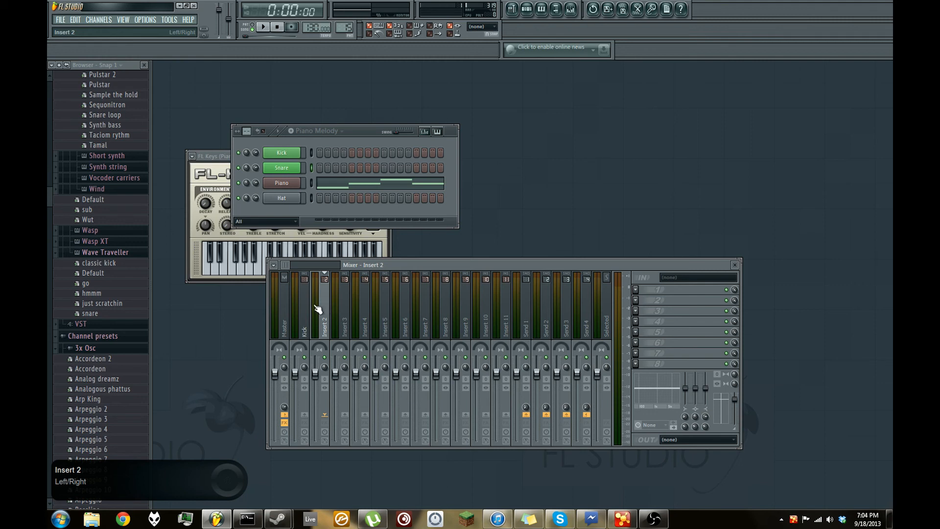
{"action": "key", "text": "ctrl+l"}
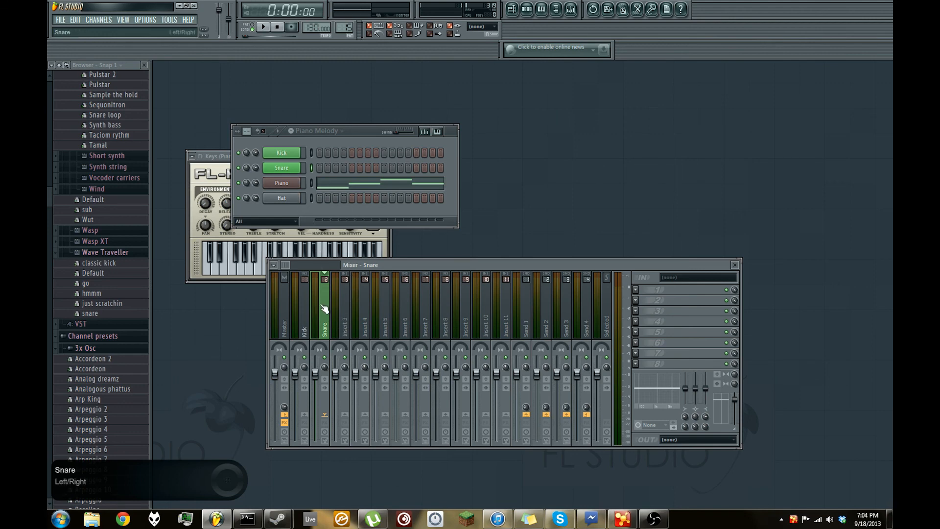
{"action": "left_click", "coordinate": [305, 303]}
{"action": "right_click", "coordinate": [308, 316]}
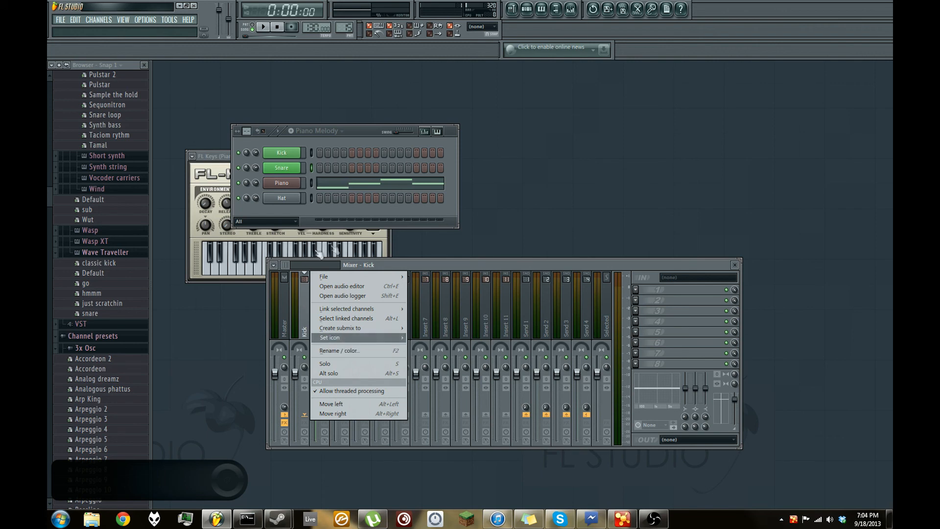
{"action": "left_click", "coordinate": [383, 264]}
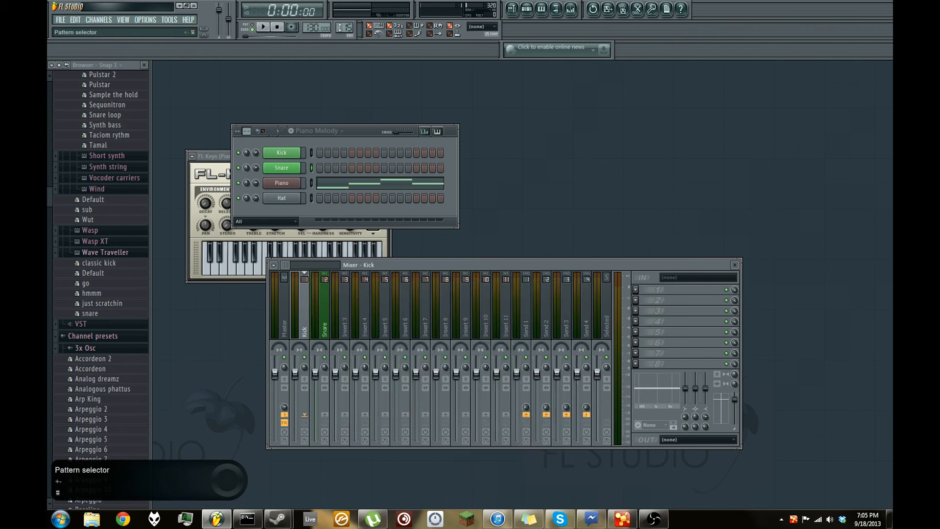
- Switch the step sequencer to Drum.Pattern_01 and play it briefly to check the mixer levels
{"action": "scroll", "coordinate": [345, 27], "scroll_direction": "down", "scroll_amount": 1}
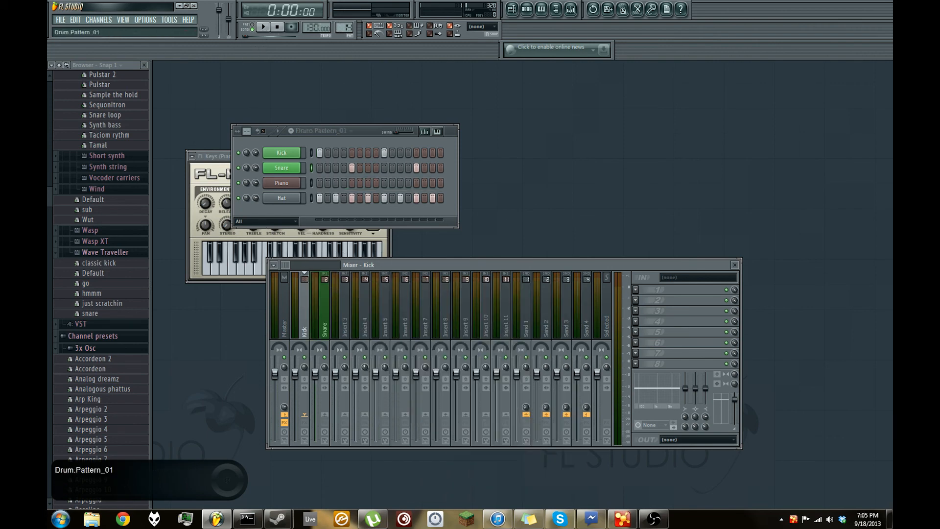
{"action": "left_click", "coordinate": [263, 26]}
{"action": "left_click", "coordinate": [274, 32]}
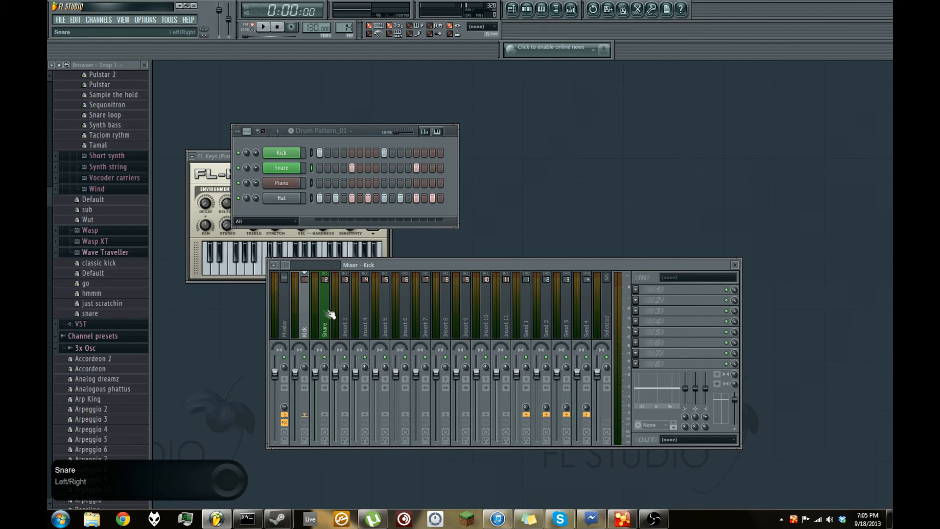
- Link the Hat channel to the Insert 3 mixer track and play the drum pattern to check the routing
{"action": "left_click", "coordinate": [351, 317]}
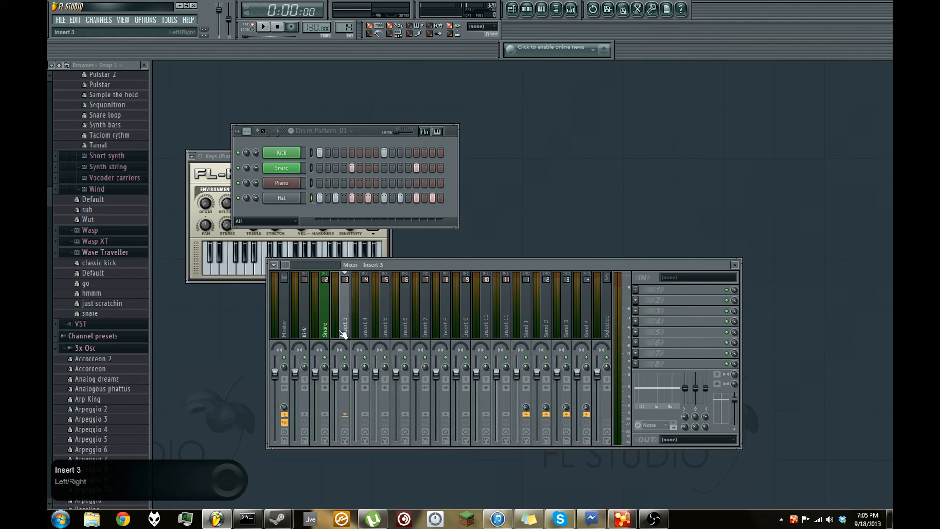
{"action": "left_click", "coordinate": [263, 27]}
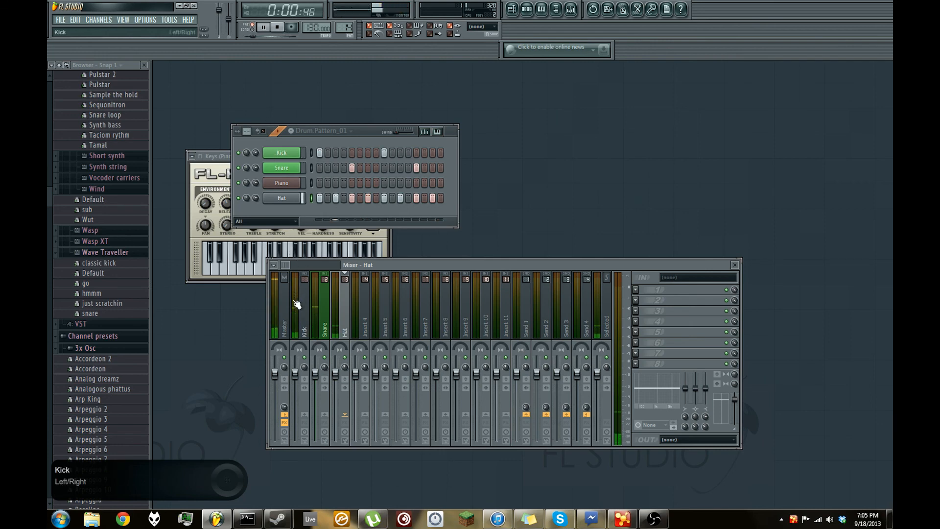
{"action": "left_click", "coordinate": [277, 27]}
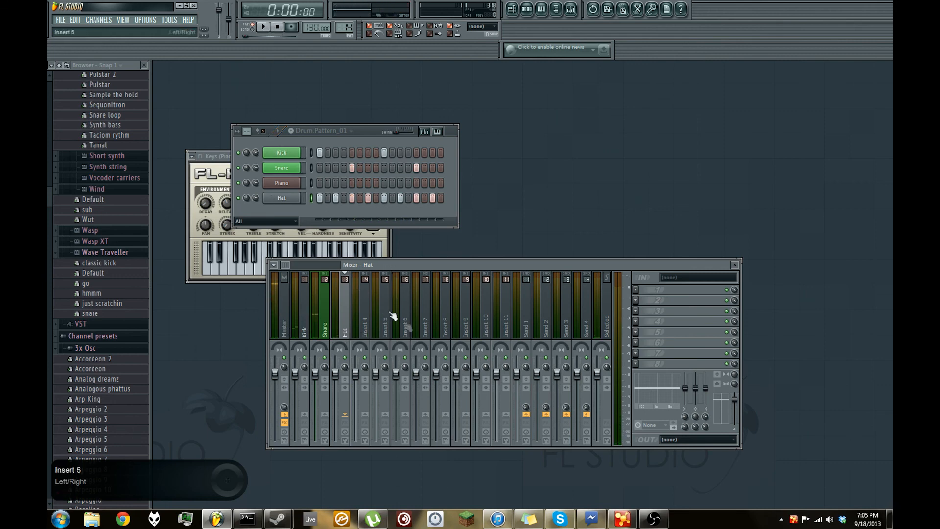
- Select the Snare and Kick mixer tracks in turn, ending on Kick
{"action": "left_click", "coordinate": [325, 330]}
{"action": "left_click", "coordinate": [304, 334]}
{"action": "left_click", "coordinate": [327, 332]}
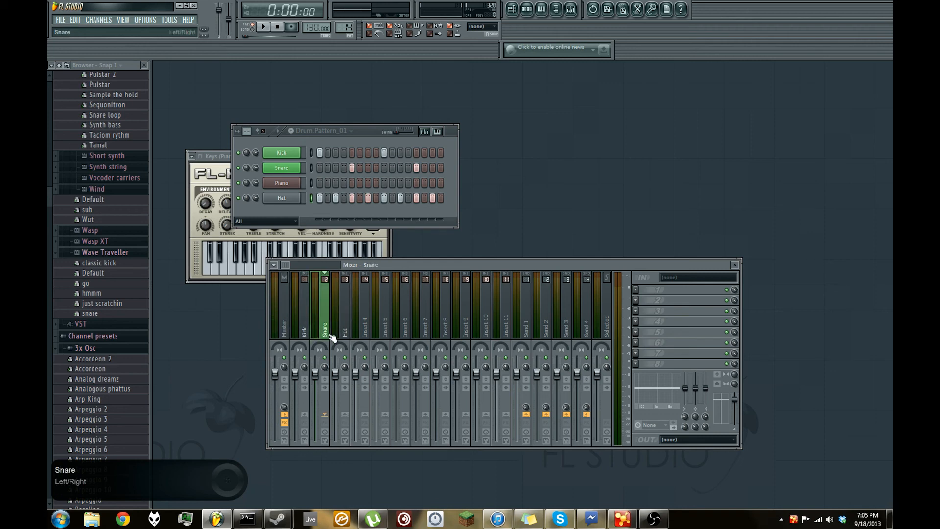
{"action": "left_click", "coordinate": [302, 332]}
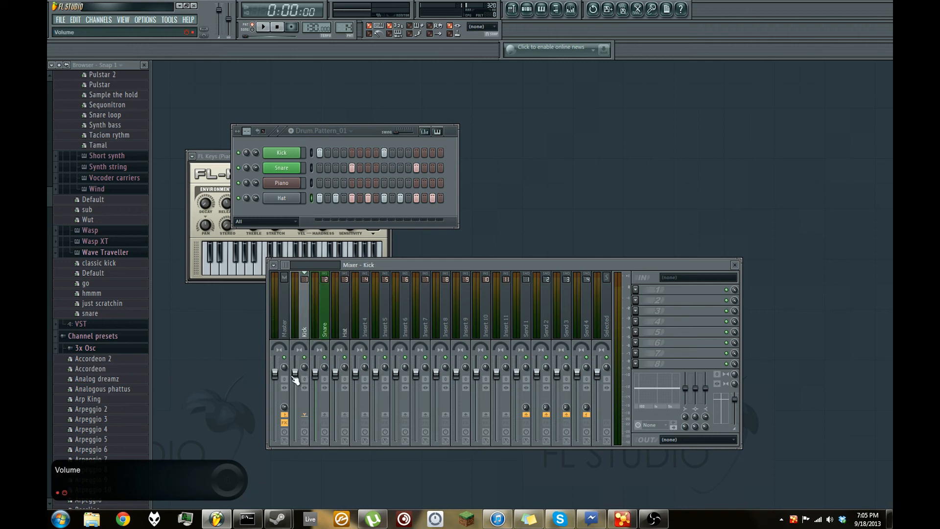
- Try lowering the Kick track's volume while the drum pattern plays, reset the fader and stop playback
{"action": "left_click_drag", "start_coordinate": [298, 377], "coordinate": [296, 381]}
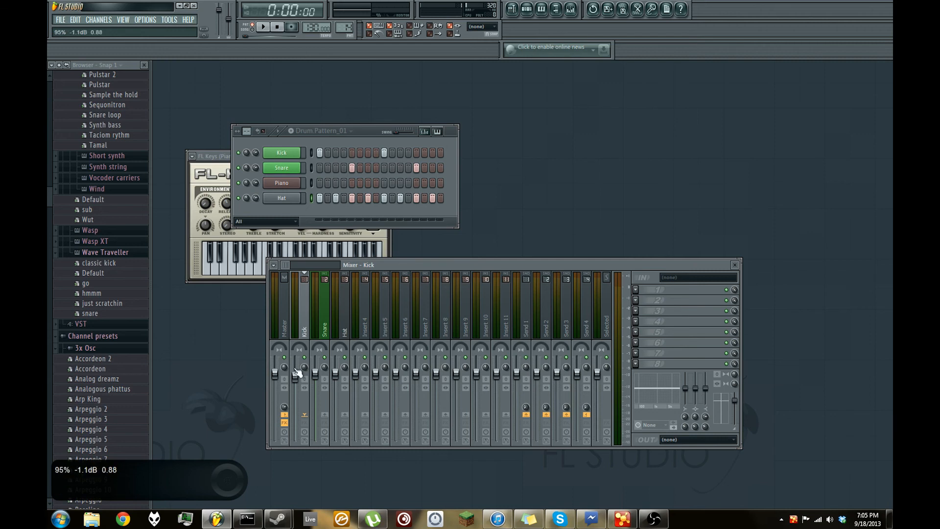
{"action": "key", "text": "space"}
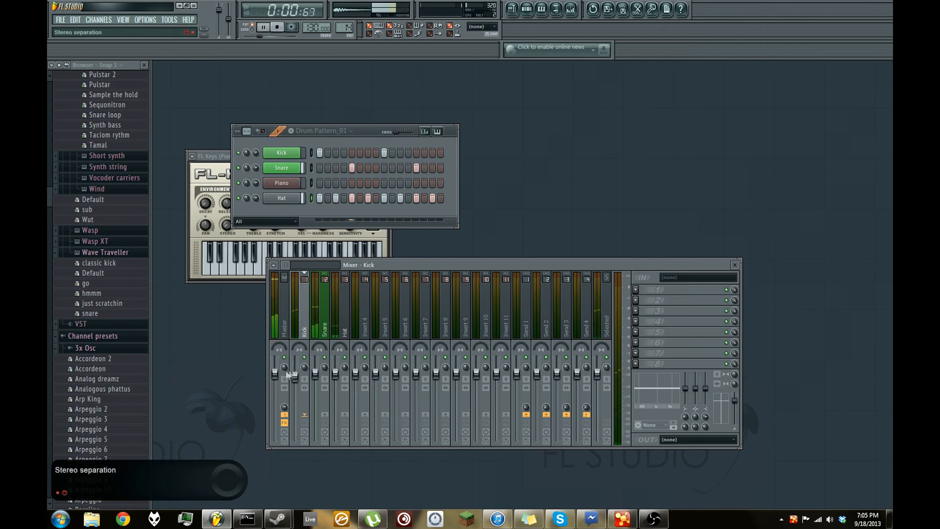
{"action": "left_click_drag", "start_coordinate": [295, 382], "coordinate": [295, 407]}
{"action": "right_click", "coordinate": [295, 406]}
{"action": "left_click", "coordinate": [306, 387]}
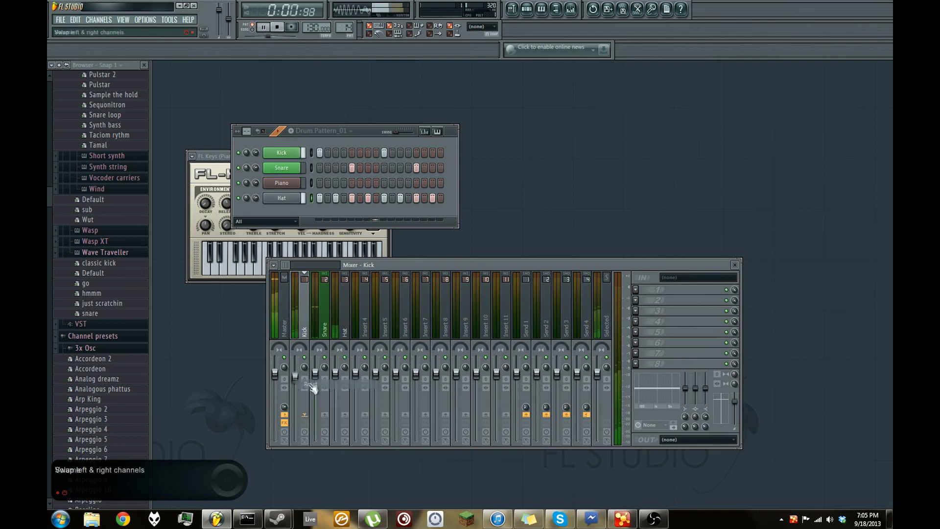
{"action": "key", "text": "space"}
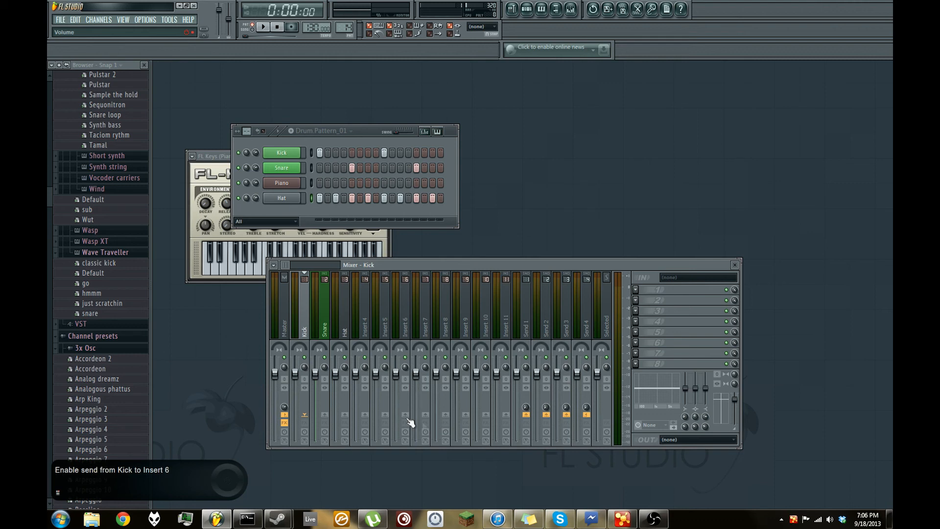
- Load Fruity Parametric EQ 2 into the Kick track's first effect slot and move its window clear of the step sequencer's channel names
{"action": "left_click", "coordinate": [636, 288]}
{"action": "left_click", "coordinate": [784, 415]}
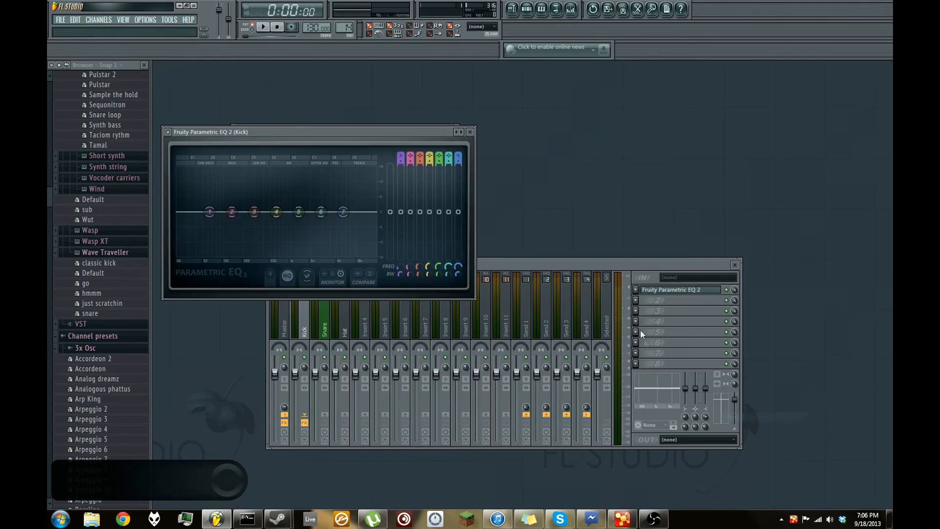
{"action": "left_click", "coordinate": [524, 347]}
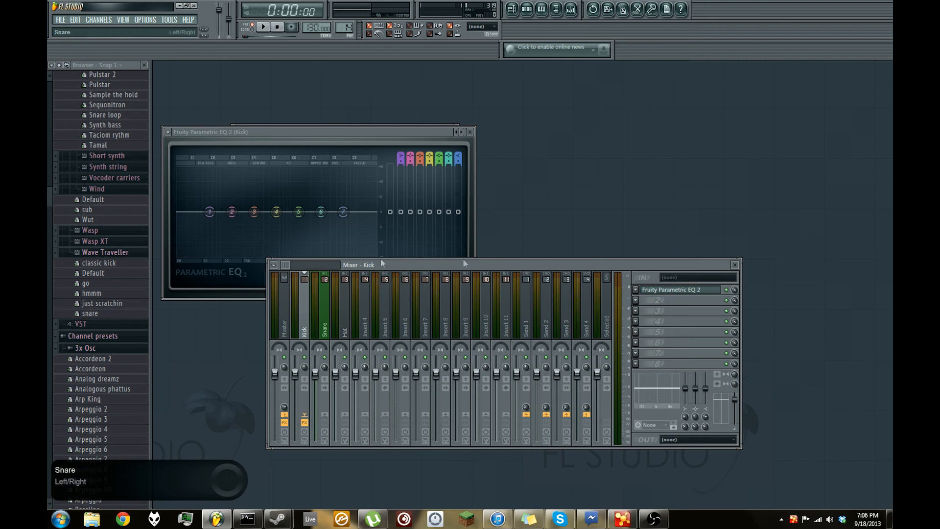
{"action": "left_click_drag", "start_coordinate": [296, 132], "coordinate": [556, 131]}
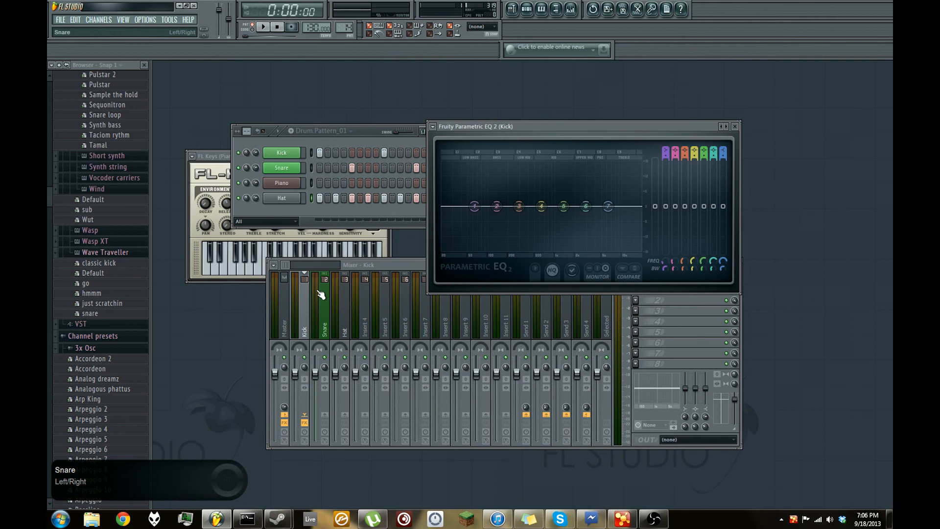
{"action": "left_click", "coordinate": [393, 261]}
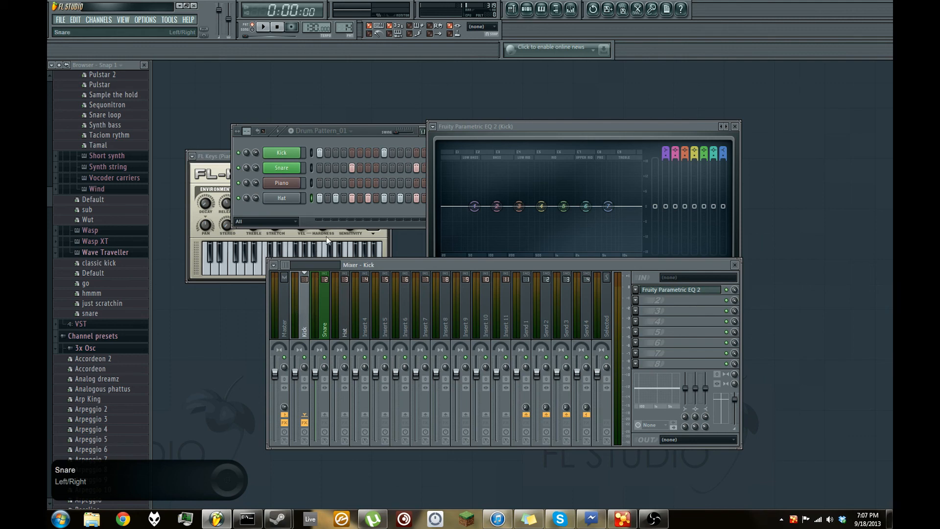
- Play the drum pattern through the Kick track's EQ, stop playback and close the EQ window
{"action": "left_click", "coordinate": [263, 27]}
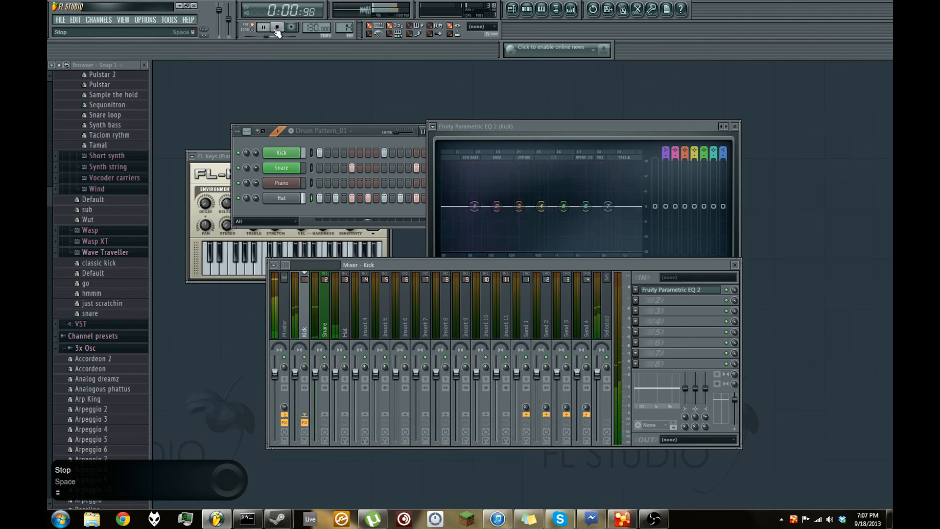
{"action": "left_click", "coordinate": [277, 29]}
{"action": "left_click", "coordinate": [734, 127]}
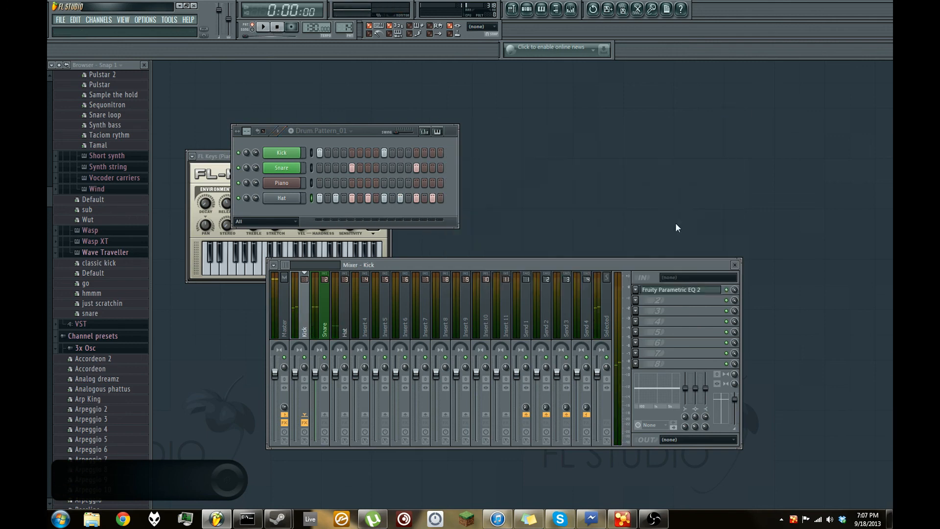
- Load Fruity Flanger into the Kick track's second effect slot, play the drum pattern through it and stop playback
{"action": "left_click", "coordinate": [638, 306]}
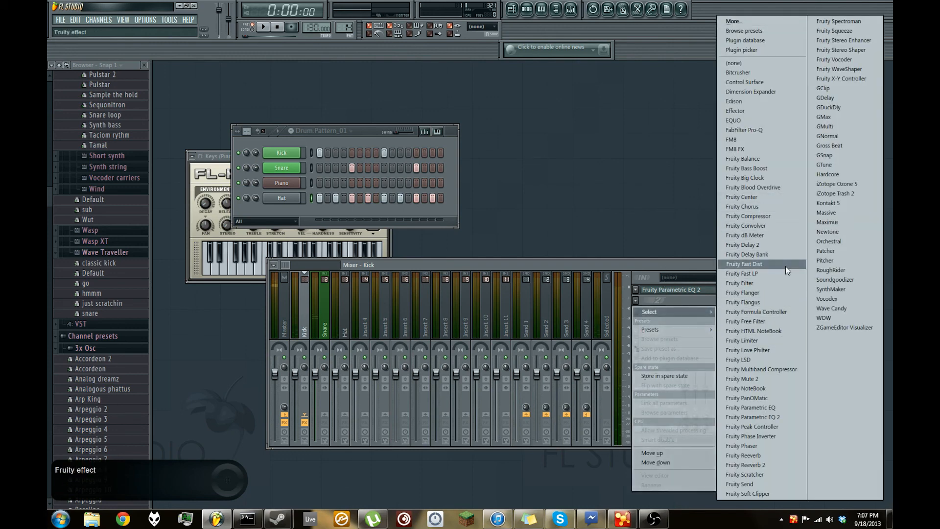
{"action": "left_click", "coordinate": [778, 294]}
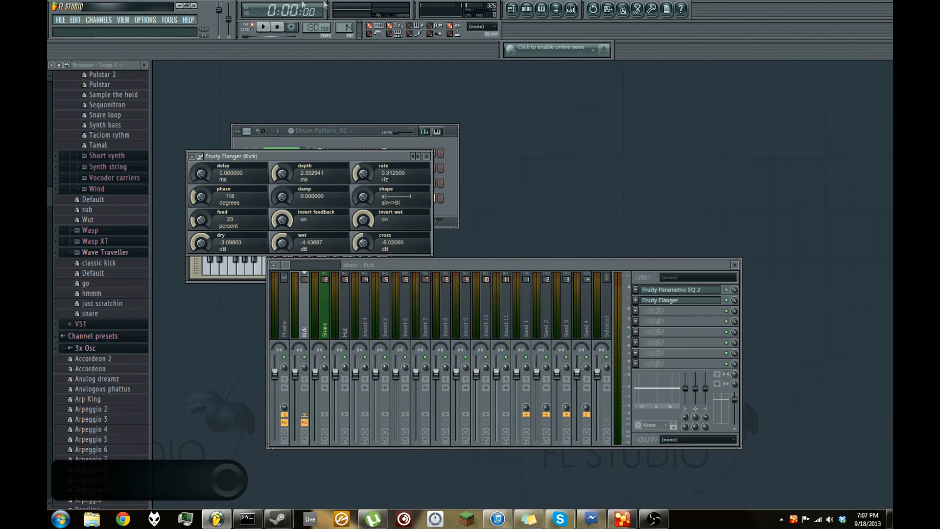
{"action": "key", "text": "space"}
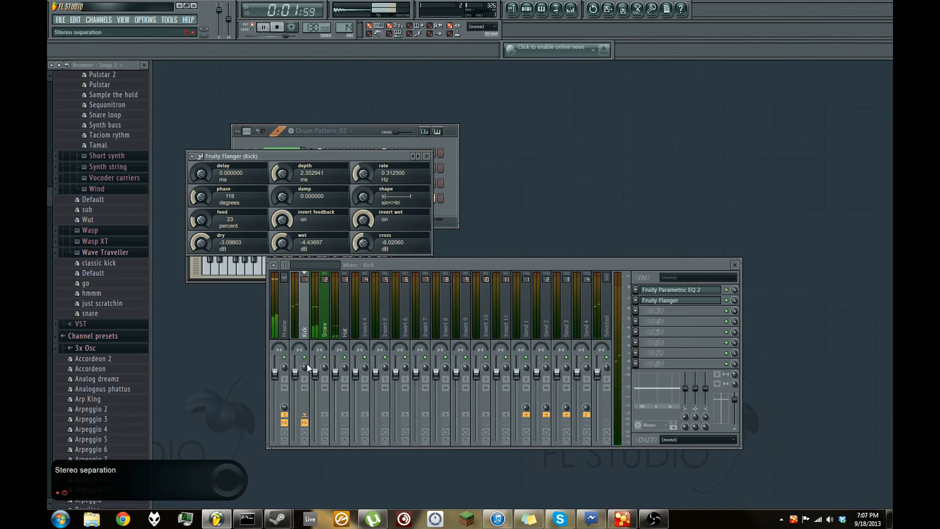
{"action": "left_click", "coordinate": [277, 28]}
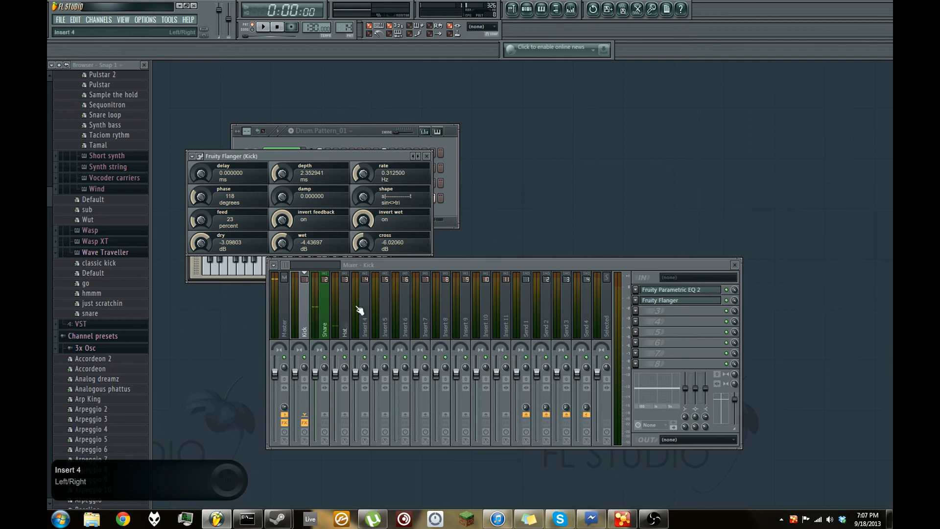
- Move the mixer window aside, play the drum pattern twice to hear the flanger on Kick, and close the Fruity Flanger window
{"action": "left_click_drag", "start_coordinate": [404, 263], "coordinate": [439, 261]}
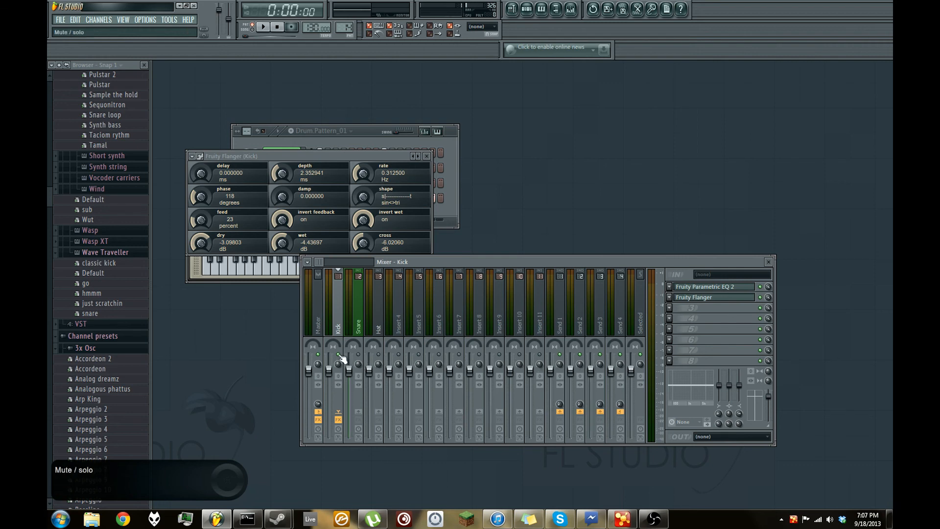
{"action": "left_click", "coordinate": [265, 27]}
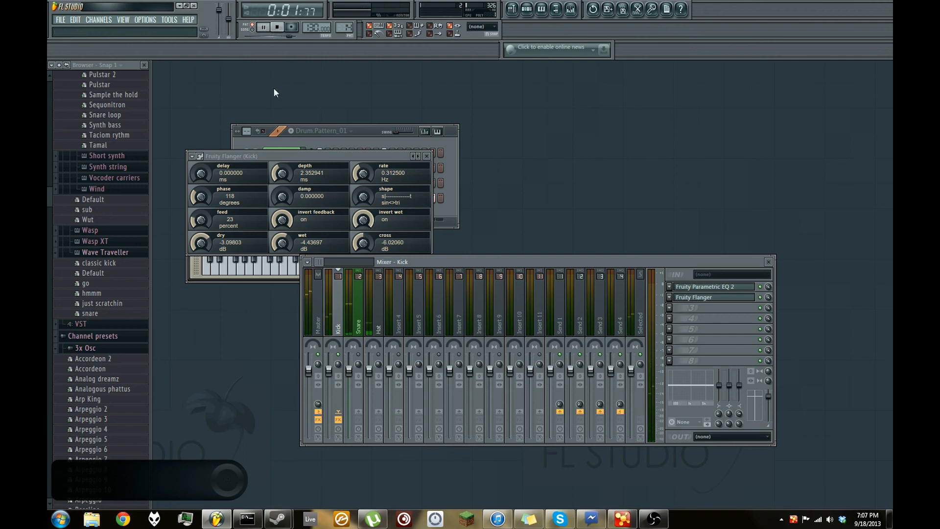
{"action": "left_click", "coordinate": [278, 27]}
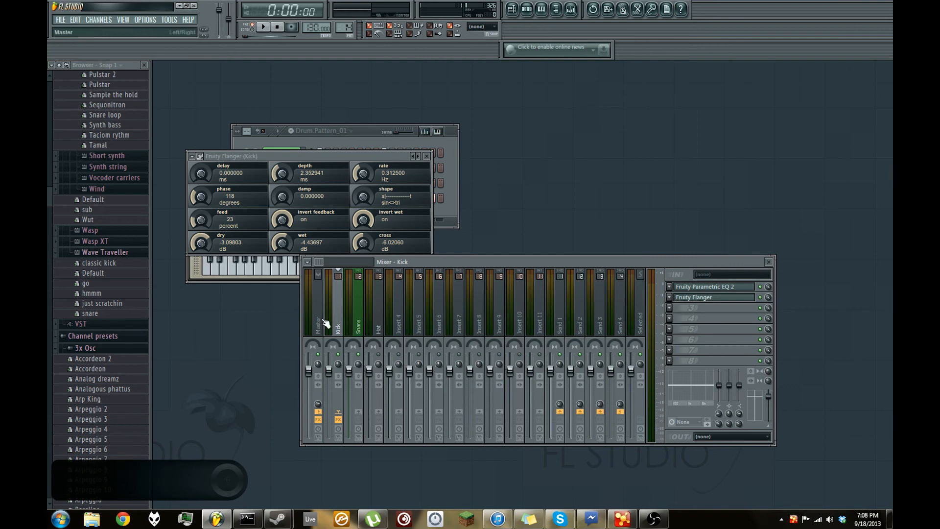
{"action": "left_click", "coordinate": [267, 29]}
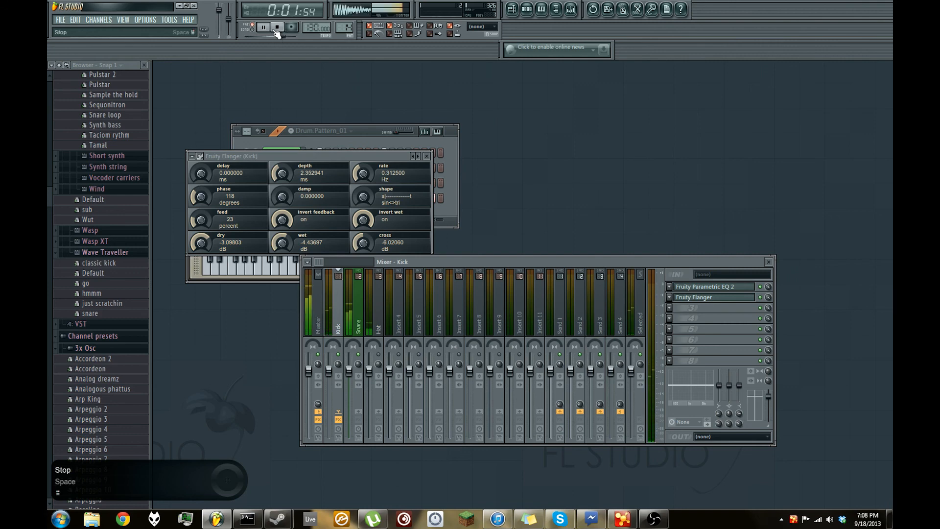
{"action": "left_click", "coordinate": [277, 28]}
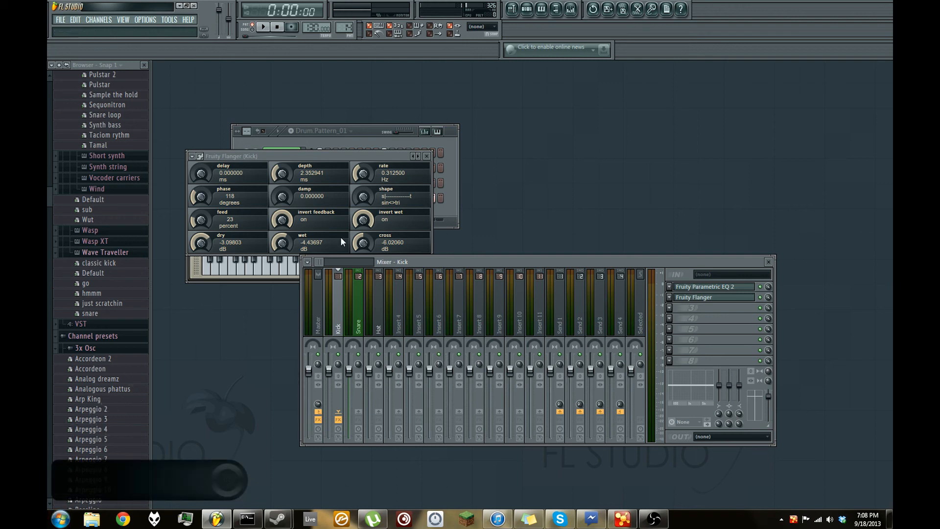
{"action": "left_click", "coordinate": [426, 156]}
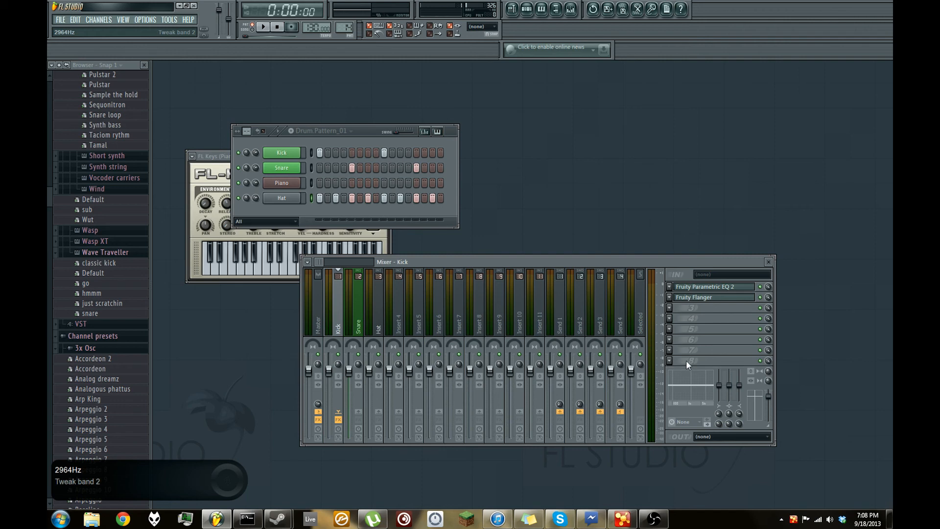
- Examine the drum and piano clips in the playlist and close it
{"action": "left_click", "coordinate": [589, 129]}
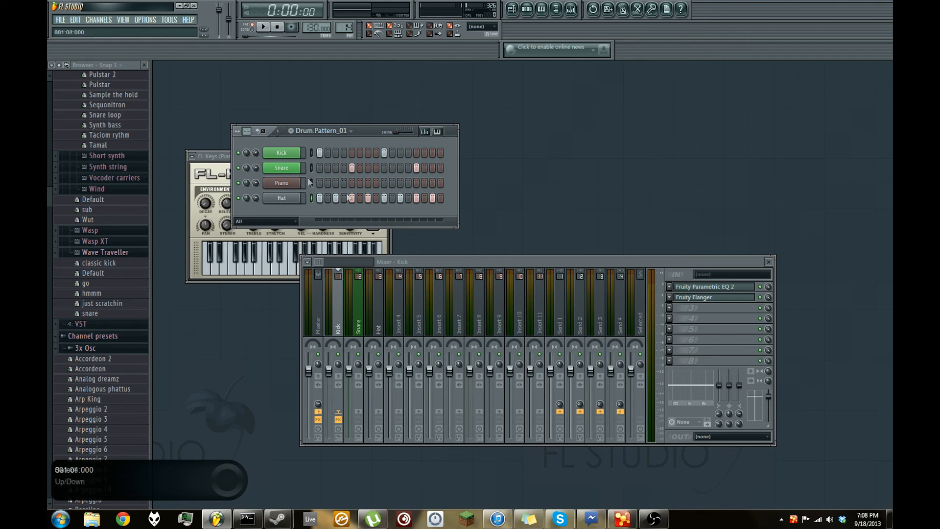
{"action": "key", "text": "F5"}
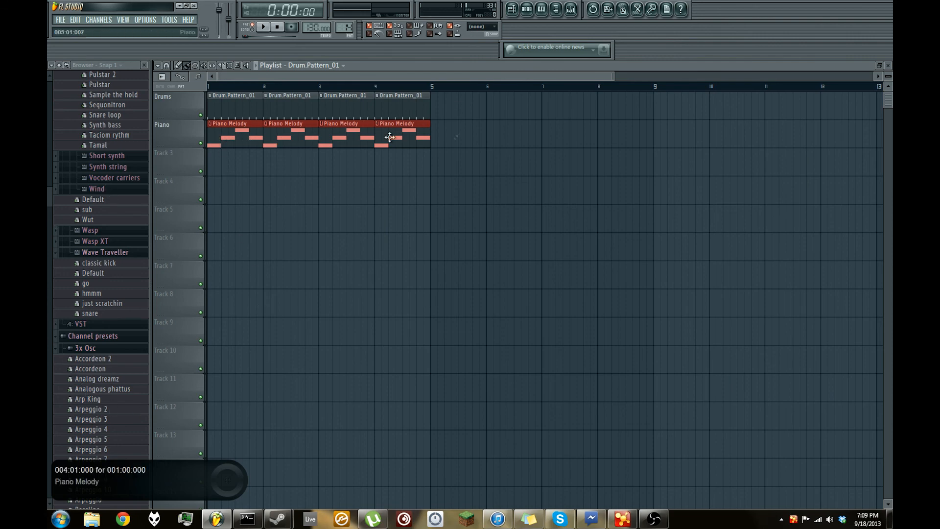
{"action": "left_click", "coordinate": [888, 65]}
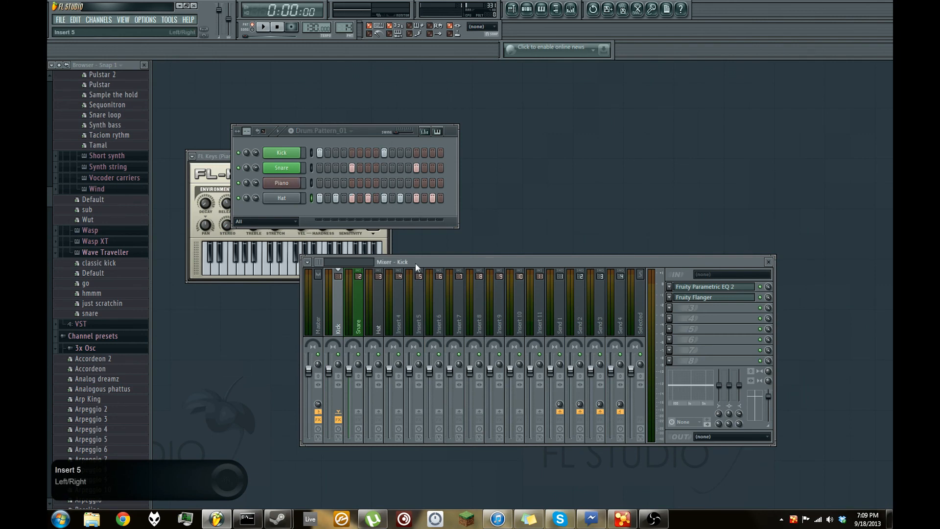
- Move the mixer up, compare the Master and Kick tracks' effect slots while the drum pattern plays, and stop playback
{"action": "left_click_drag", "start_coordinate": [416, 264], "coordinate": [416, 235]}
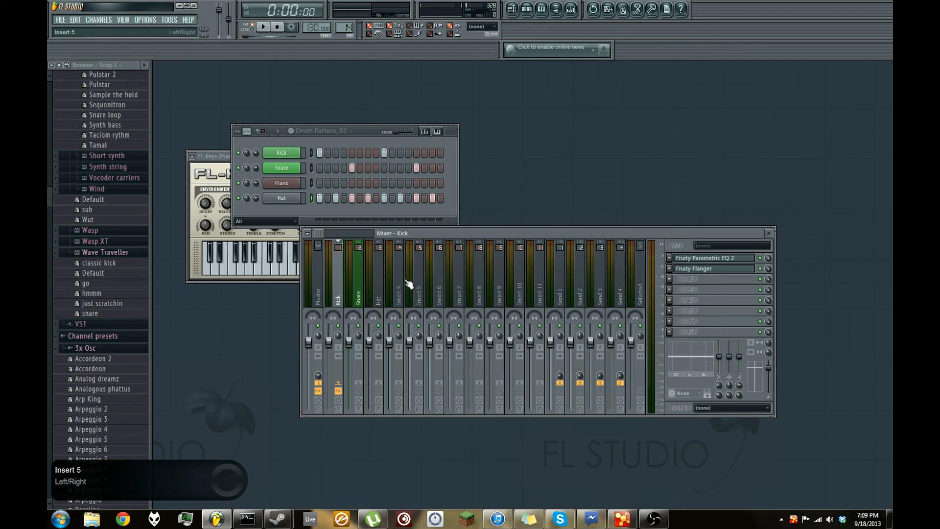
{"action": "left_click", "coordinate": [316, 281]}
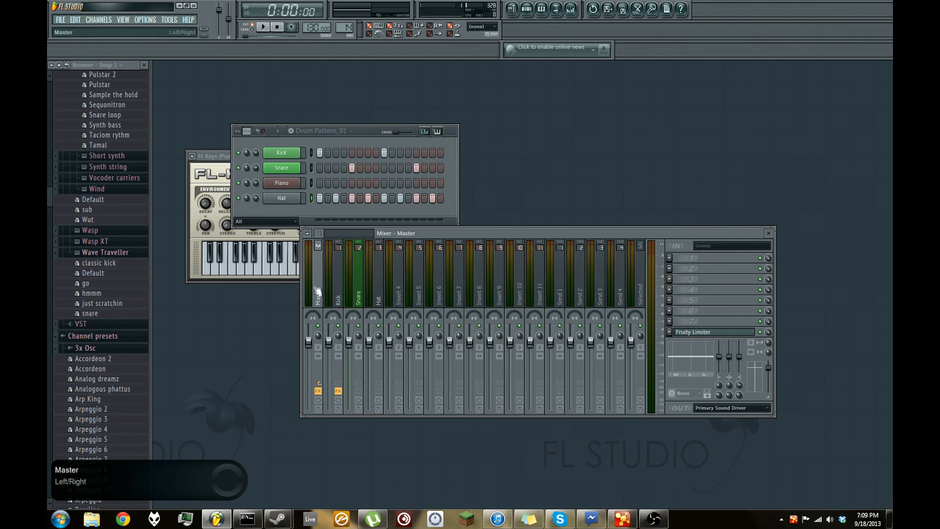
{"action": "left_click", "coordinate": [264, 27]}
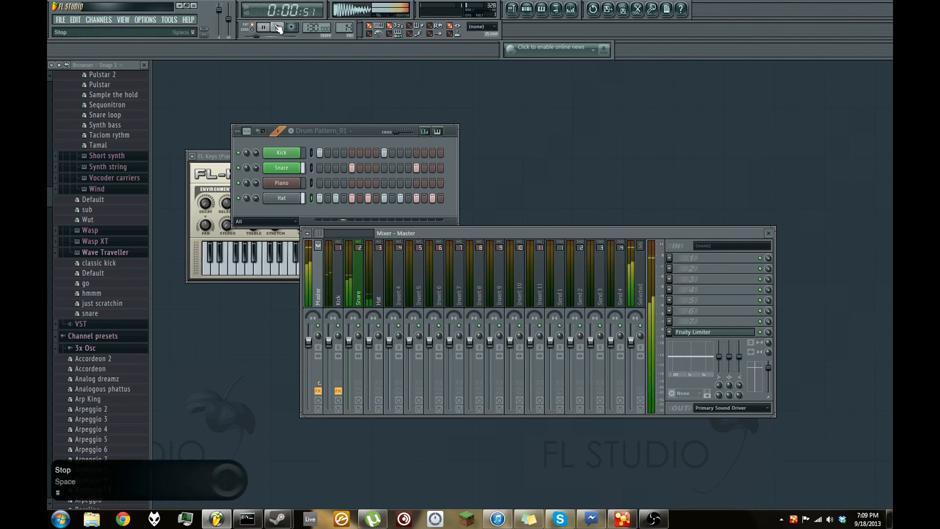
{"action": "left_click", "coordinate": [336, 281]}
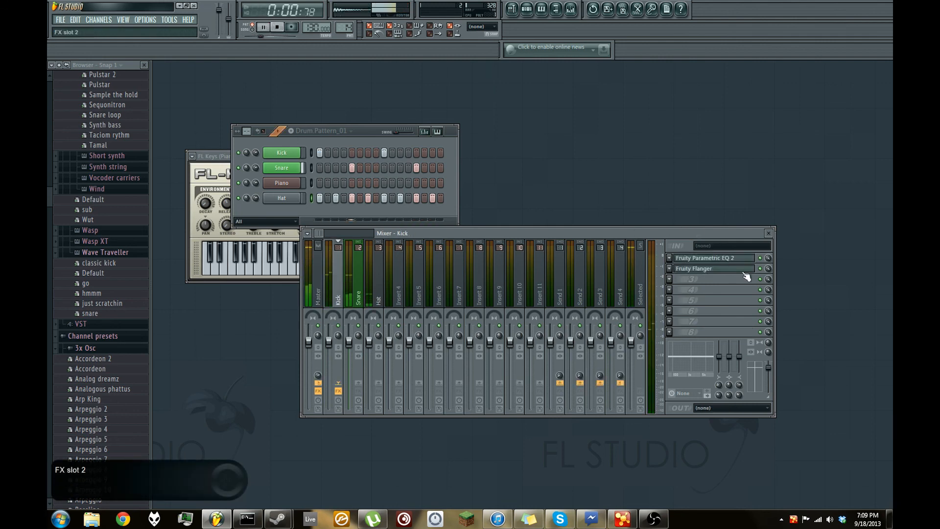
{"action": "left_click", "coordinate": [277, 27]}
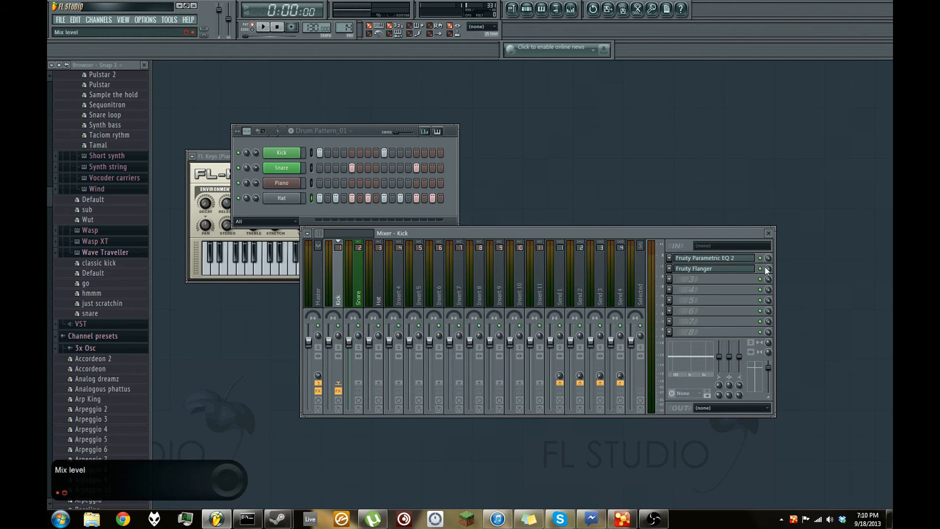
- Set the Kick track's Fruity Flanger wet level to about -1.29 dB and play the pattern with Kick soloed, stopping playback
{"action": "mouse_move", "coordinate": [769, 269]}
{"action": "left_mouse_down"}
{"action": "mouse_move", "coordinate": [769, 294]}
{"action": "mouse_move", "coordinate": [769, 269]}
{"action": "left_mouse_up"}
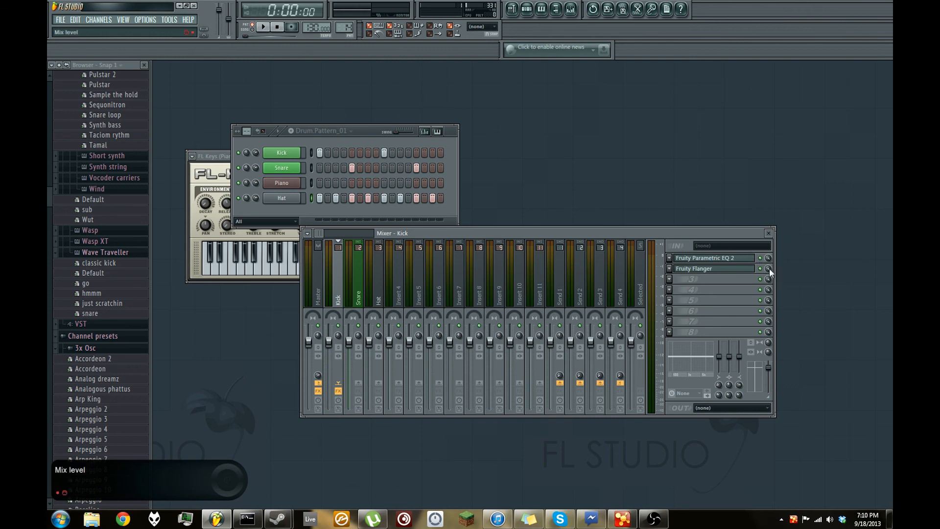
{"action": "left_click", "coordinate": [699, 271]}
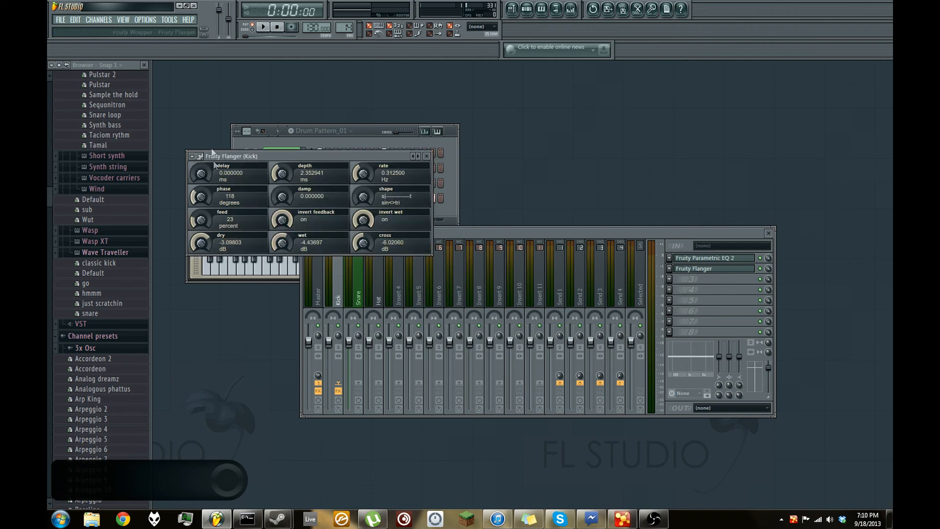
{"action": "left_click_drag", "start_coordinate": [286, 248], "coordinate": [280, 241]}
{"action": "key", "text": "space"}
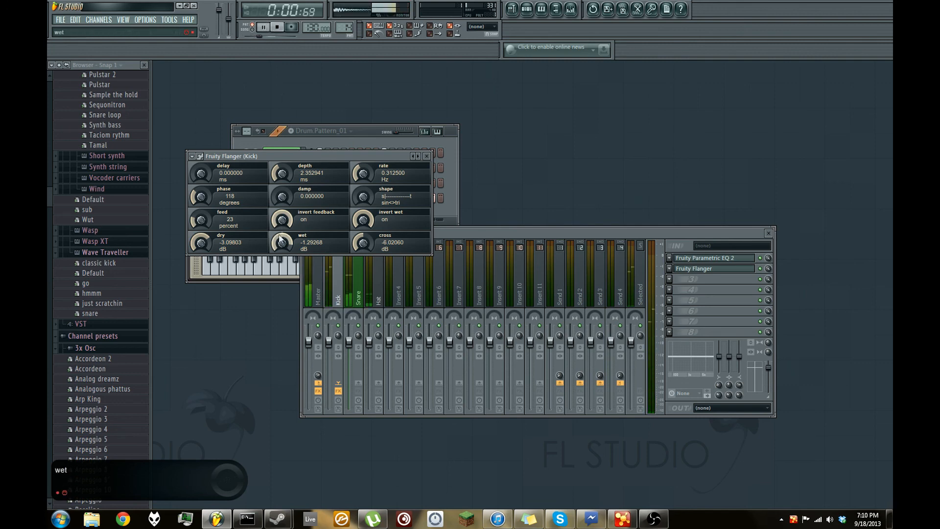
{"action": "left_click", "coordinate": [343, 329]}
{"action": "left_click", "coordinate": [277, 27]}
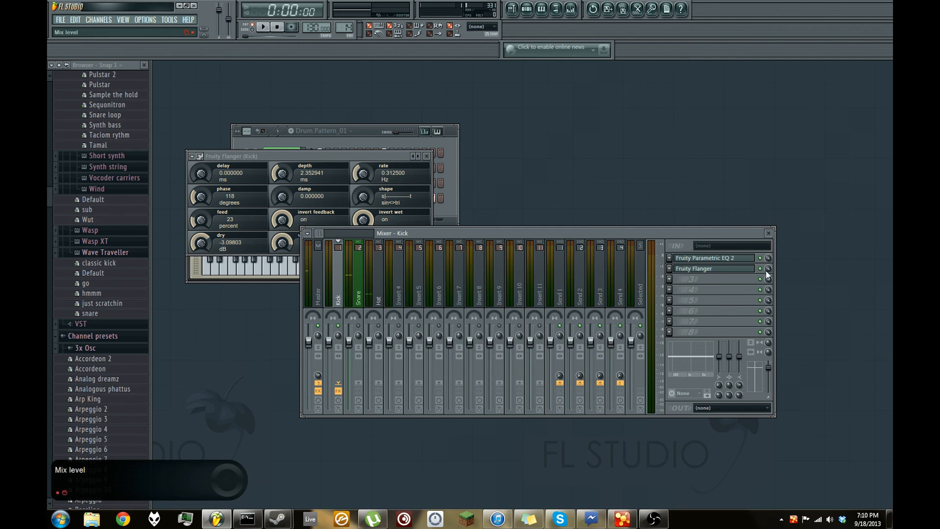
- Try lowering the Fruity Flanger slot's mix level while the Kick plays, stop playback and reset the mix level
{"action": "left_click_drag", "start_coordinate": [768, 271], "coordinate": [768, 279]}
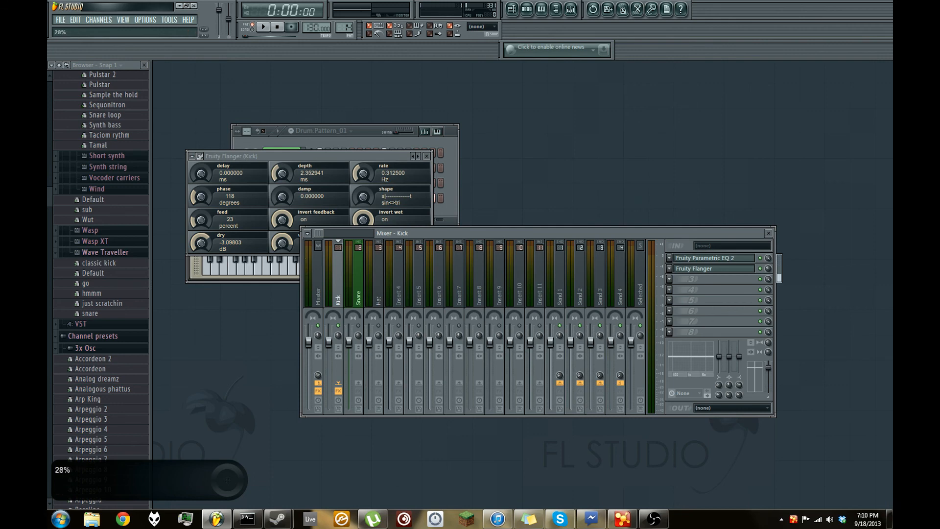
{"action": "left_click", "coordinate": [264, 26]}
{"action": "mouse_move", "coordinate": [769, 269]}
{"action": "left_mouse_down"}
{"action": "mouse_move", "coordinate": [769, 254]}
{"action": "mouse_move", "coordinate": [769, 277]}
{"action": "left_mouse_up"}
{"action": "left_click", "coordinate": [277, 26]}
{"action": "left_click", "coordinate": [760, 268]}
{"action": "right_click", "coordinate": [769, 270]}
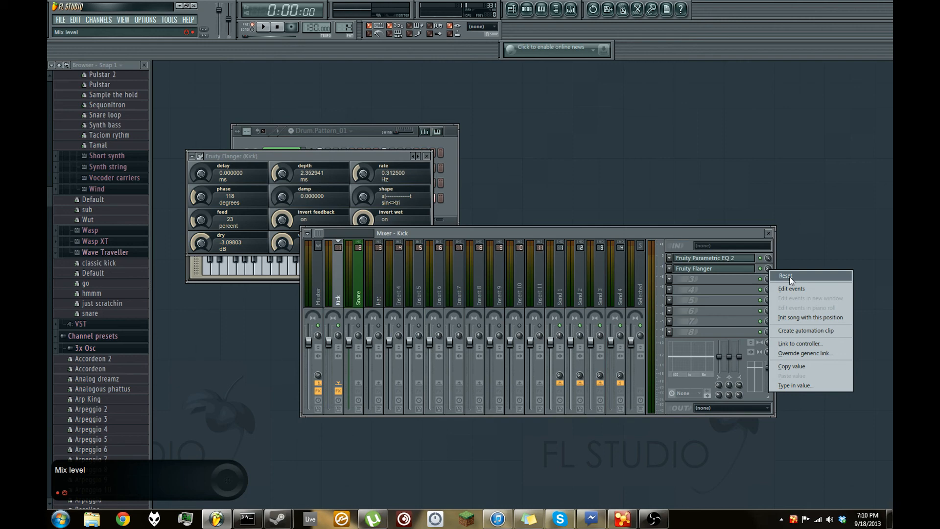
{"action": "left_click", "coordinate": [789, 276]}
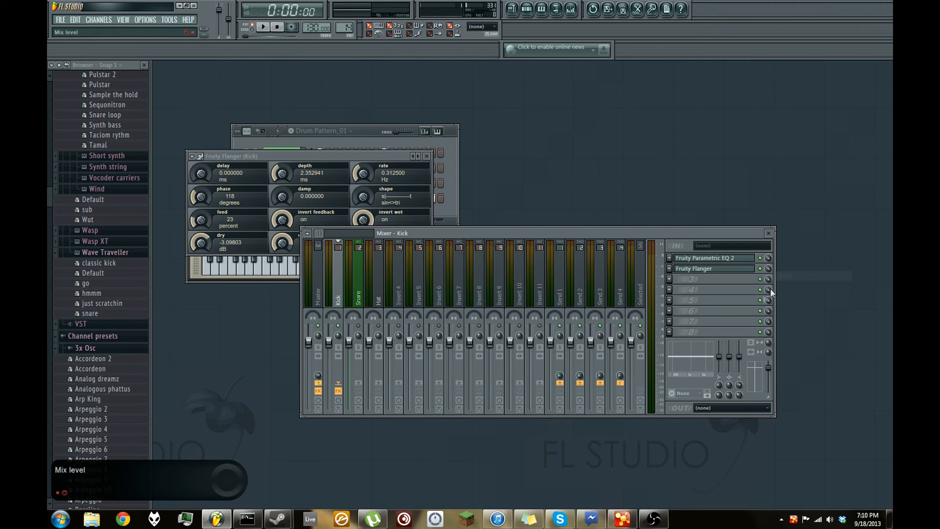
- Unsolo the Kick mixer track and switch the step sequencer to the empty Pattern 13
{"action": "right_click", "coordinate": [336, 329]}
{"action": "left_click", "coordinate": [338, 331]}
{"action": "key", "text": "F6"}
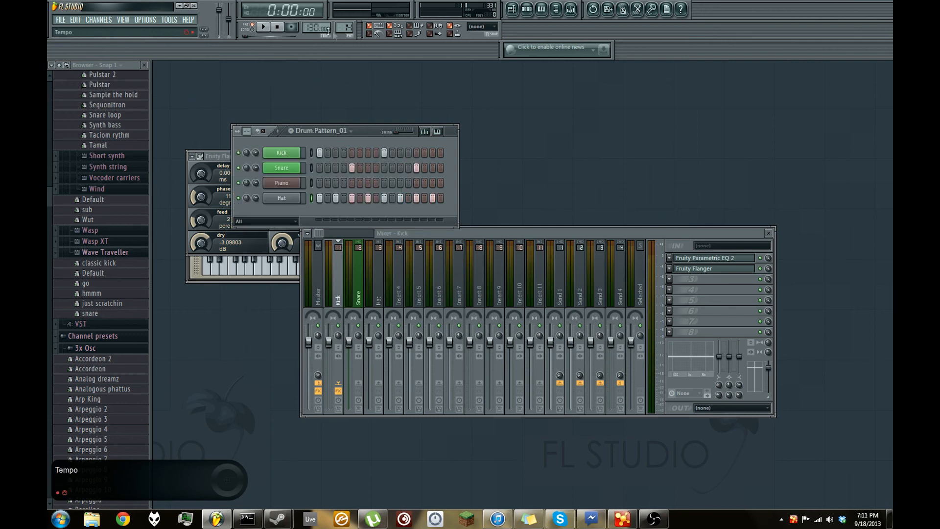
{"action": "scroll", "coordinate": [346, 27], "scroll_direction": "down", "scroll_amount": 1}
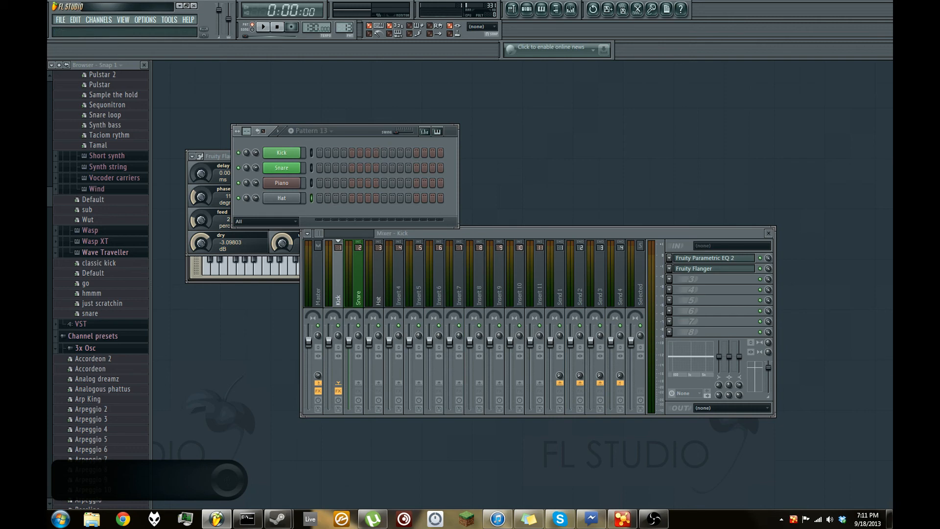
- Program Pattern 13 with kicks on steps 1, 3 and 9 and snares on steps 5 and 13, and audition it
{"action": "left_click", "coordinate": [312, 152]}
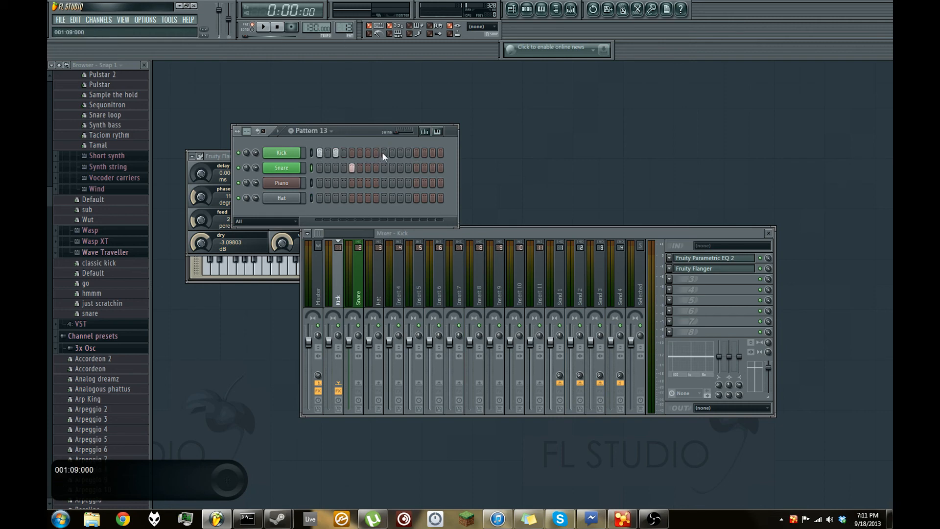
{"action": "left_click", "coordinate": [416, 168]}
{"action": "key", "text": "space"}
{"action": "left_click", "coordinate": [333, 289]}
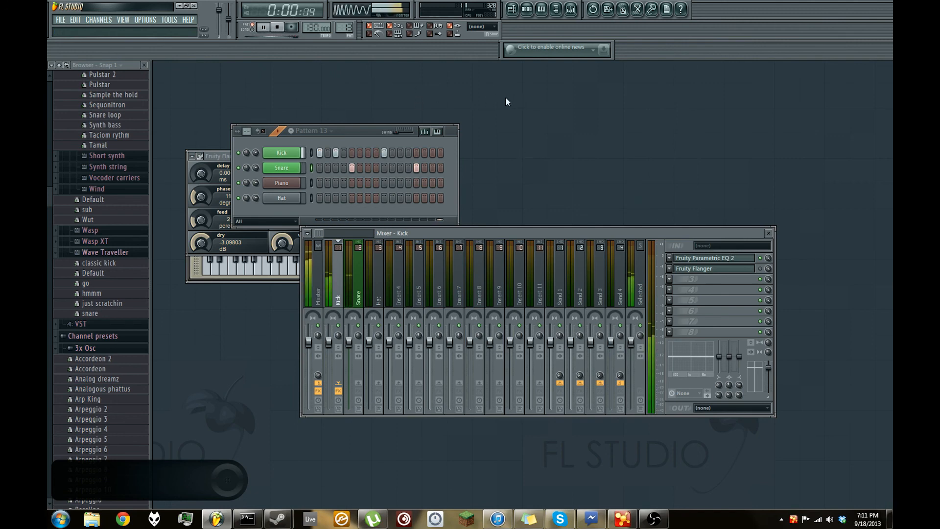
{"action": "left_click", "coordinate": [279, 27]}
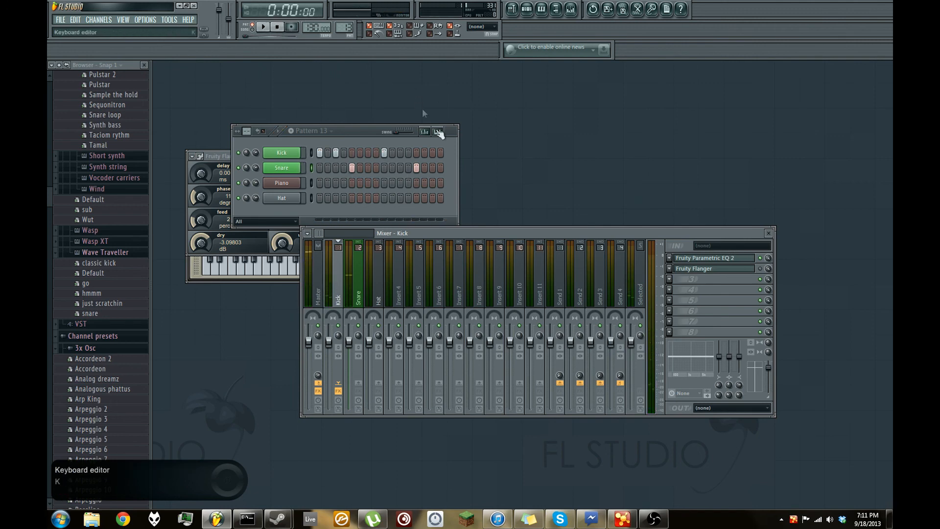
- Replace the second and fourth Drum.Pattern_01 clips on the playlist's Drums track with Pattern 13 and play the arrangement in song mode
{"action": "key", "text": "F5"}
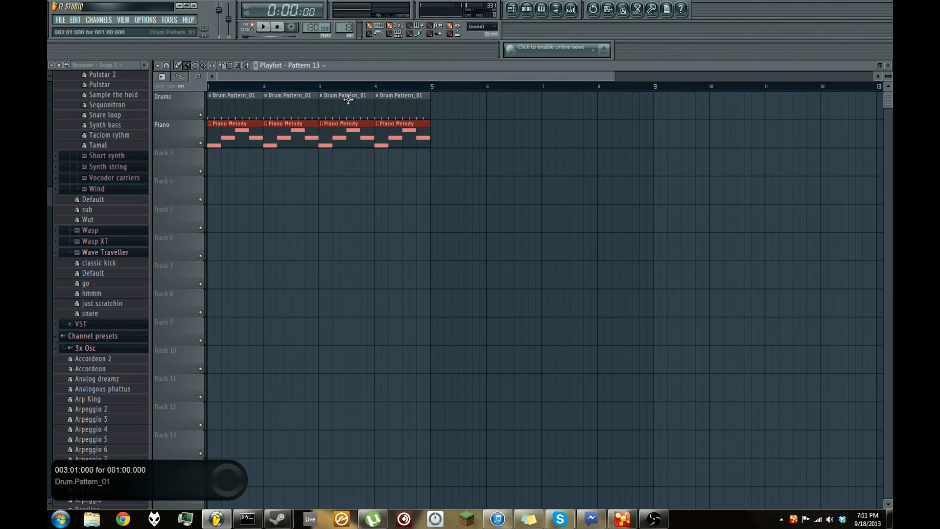
{"action": "right_click", "coordinate": [279, 112]}
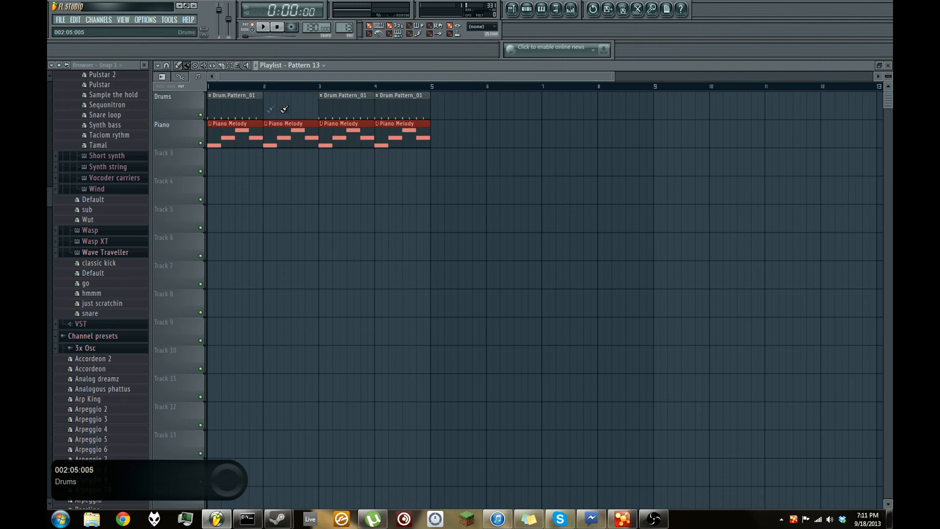
{"action": "left_click", "coordinate": [271, 104]}
{"action": "right_click", "coordinate": [398, 108]}
{"action": "mouse_move", "coordinate": [396, 108]}
{"action": "left_mouse_down"}
{"action": "mouse_move", "coordinate": [414, 111]}
{"action": "mouse_move", "coordinate": [396, 111]}
{"action": "left_mouse_up"}
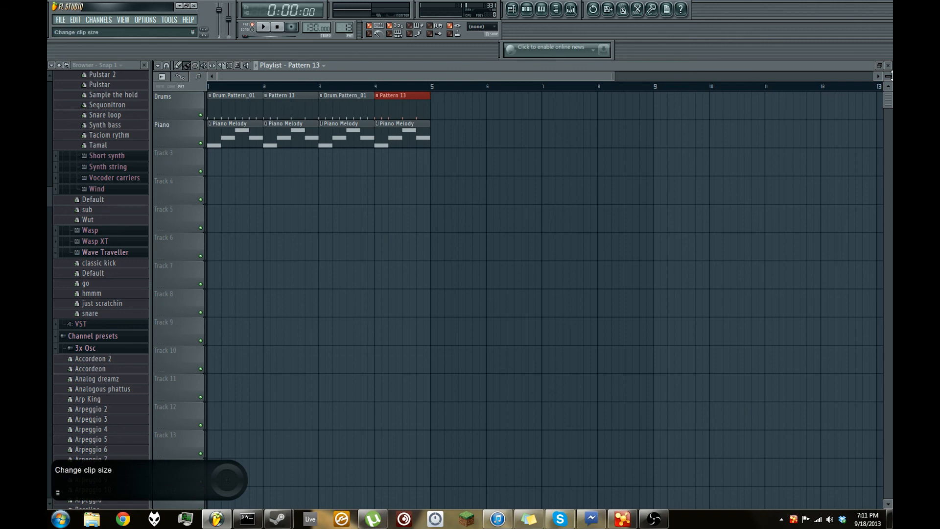
{"action": "left_click_drag", "start_coordinate": [251, 77], "coordinate": [126, 104]}
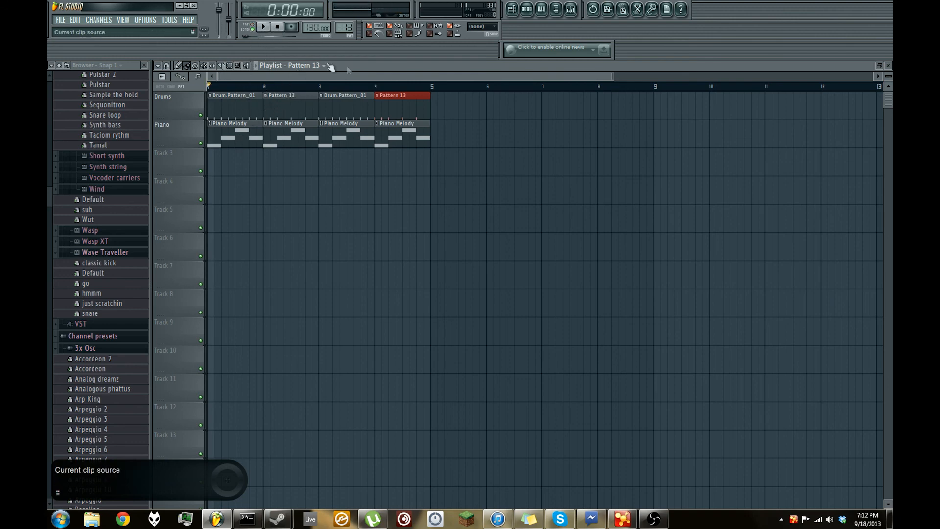
{"action": "left_click", "coordinate": [261, 27]}
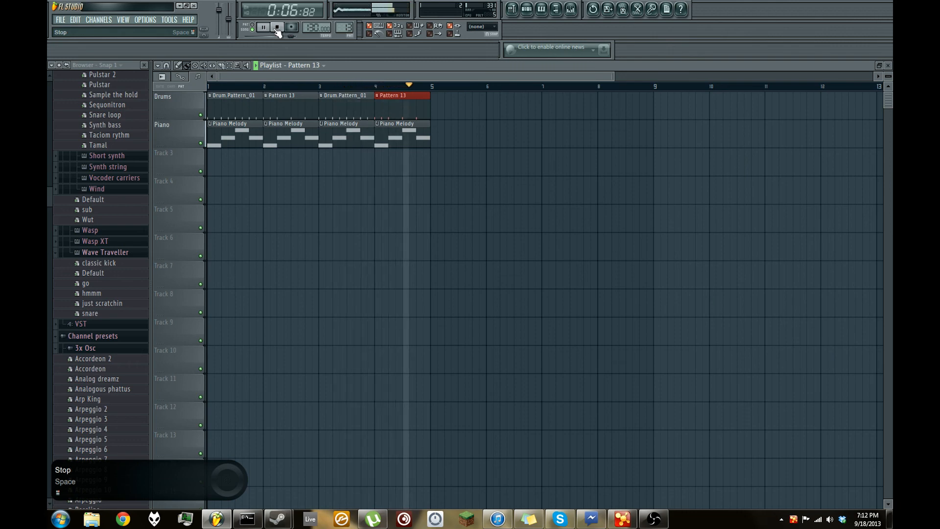
- Stop the song playback and close the playlist to get back to the step sequencer
{"action": "left_click", "coordinate": [277, 28]}
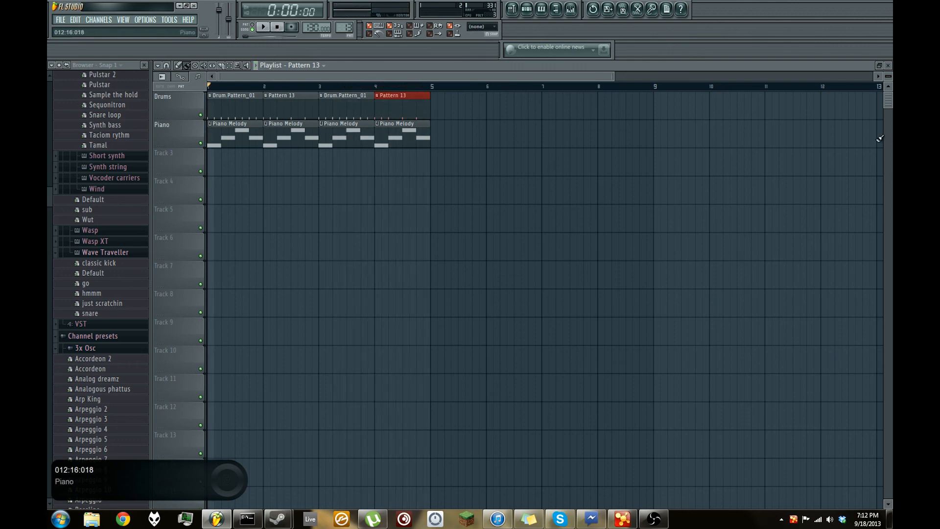
{"action": "left_click", "coordinate": [888, 65]}
{"action": "left_click", "coordinate": [691, 198]}
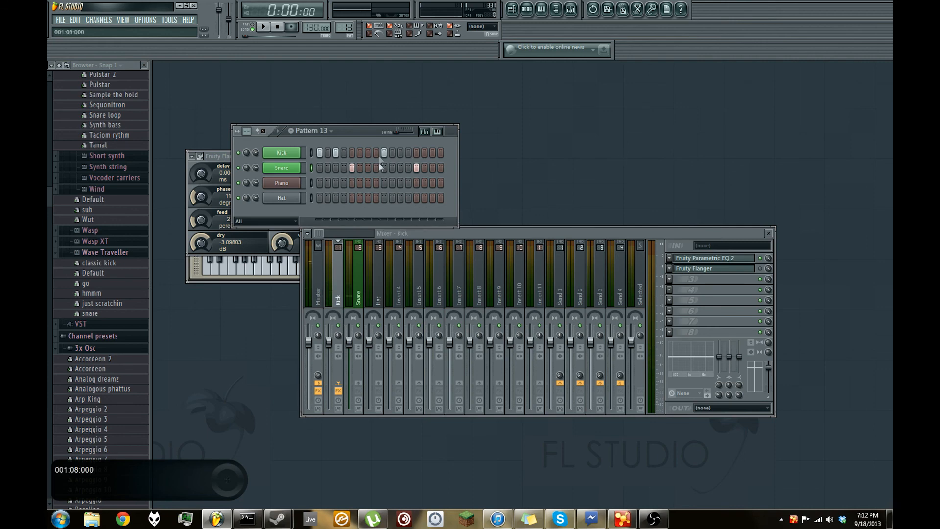
- Switch to the Piano Melody pattern and clone it
{"action": "left_click_drag", "start_coordinate": [343, 28], "coordinate": [343, 20]}
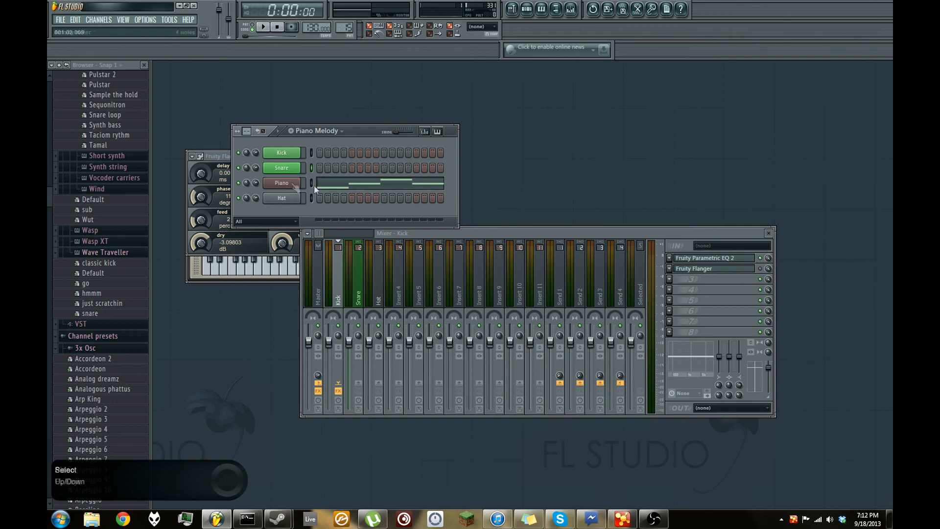
{"action": "left_click", "coordinate": [350, 30]}
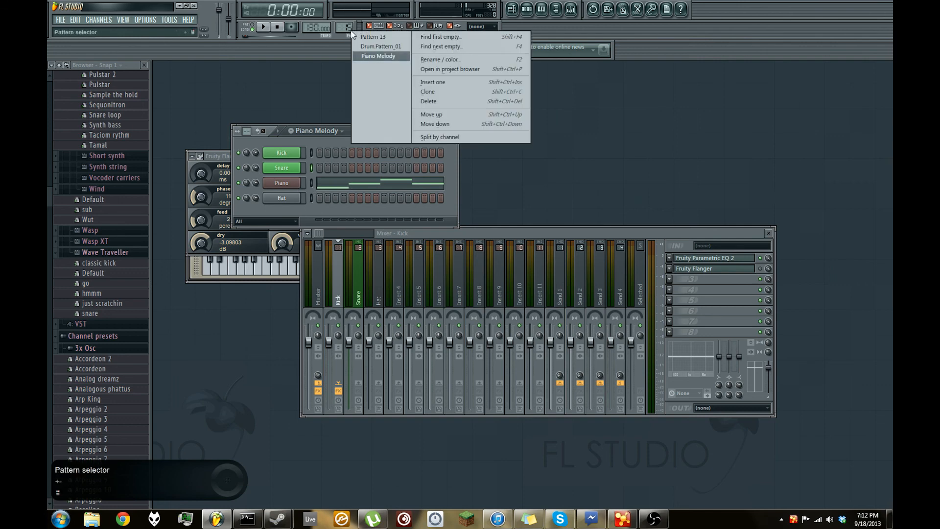
{"action": "left_click", "coordinate": [445, 94]}
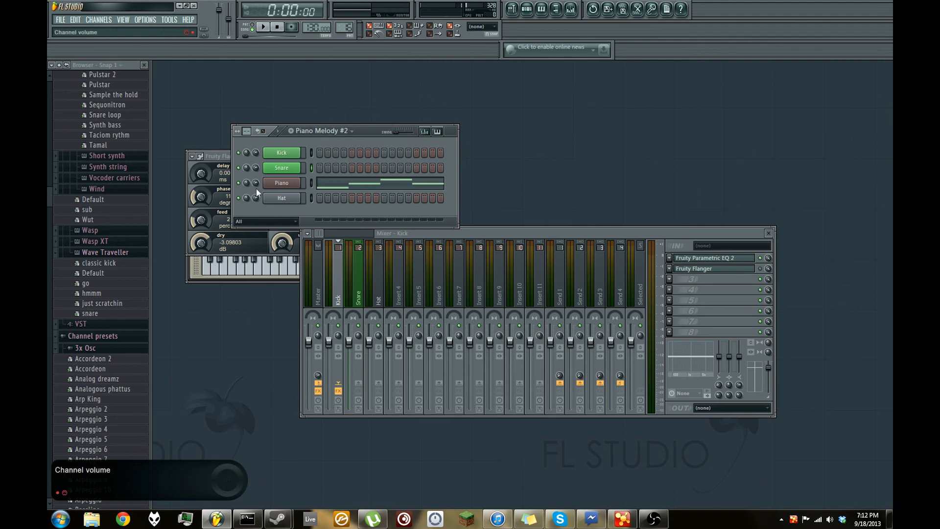
- In the cloned pattern's Piano piano roll, move the second note to A5 and the third note to B4
{"action": "left_click", "coordinate": [361, 189]}
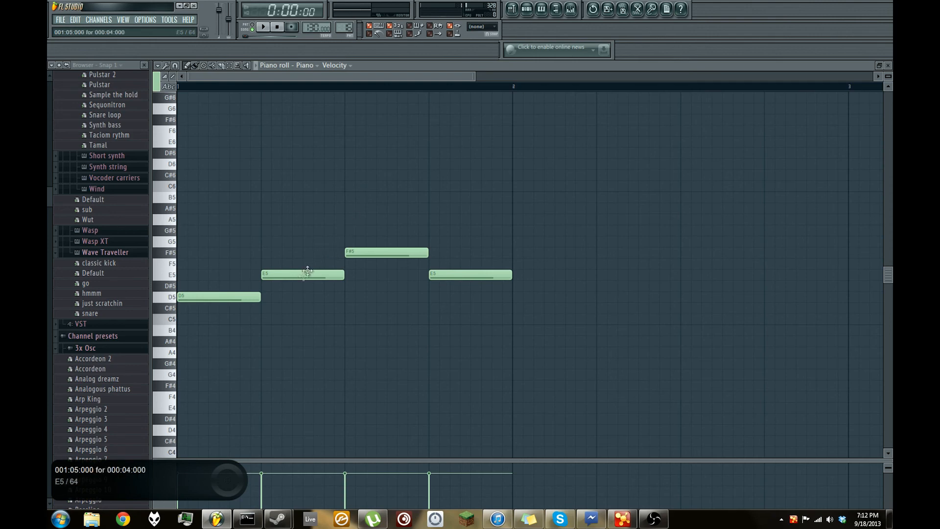
{"action": "left_click", "coordinate": [291, 273]}
{"action": "left_click_drag", "start_coordinate": [291, 273], "coordinate": [292, 215]}
{"action": "left_click_drag", "start_coordinate": [361, 254], "coordinate": [365, 331]}
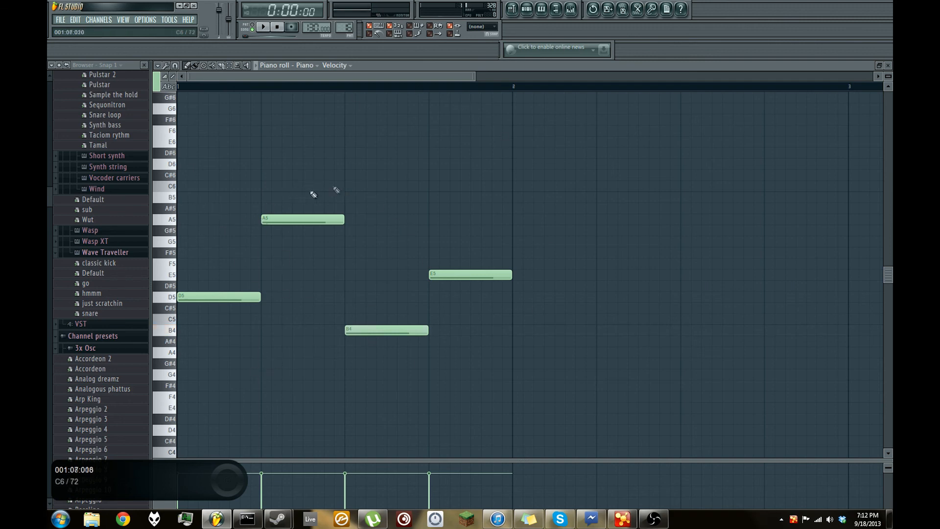
- Lengthen the A5 note by half a beat, and halve the B4 note and shift it to start where A5 ends
{"action": "left_click", "coordinate": [348, 186]}
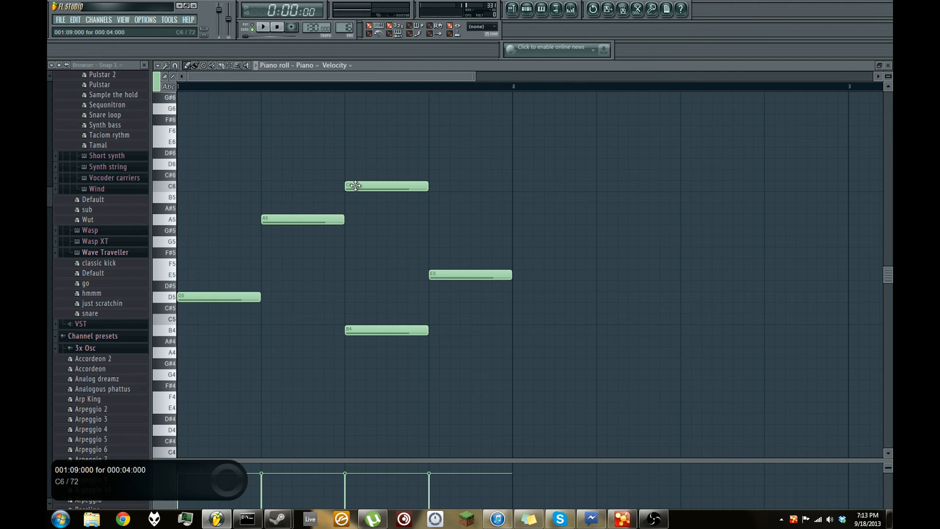
{"action": "right_click", "coordinate": [356, 185]}
{"action": "mouse_move", "coordinate": [342, 222]}
{"action": "left_mouse_down"}
{"action": "mouse_move", "coordinate": [306, 227]}
{"action": "mouse_move", "coordinate": [339, 237]}
{"action": "left_mouse_up"}
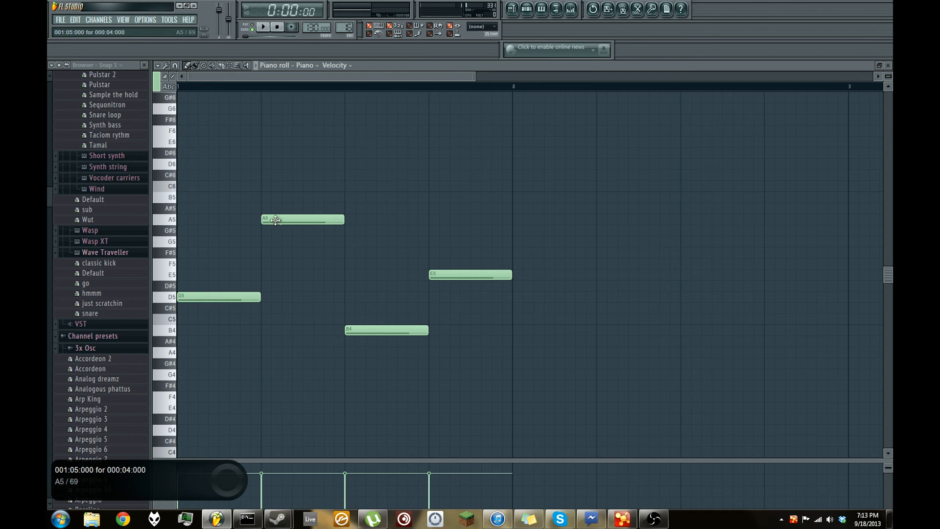
{"action": "left_click_drag", "start_coordinate": [342, 220], "coordinate": [397, 233]}
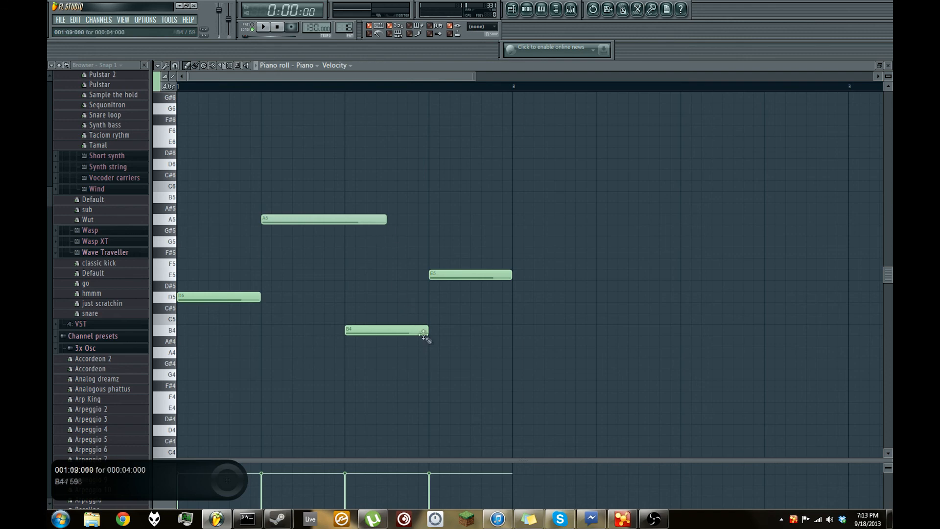
{"action": "left_click_drag", "start_coordinate": [427, 331], "coordinate": [387, 332]}
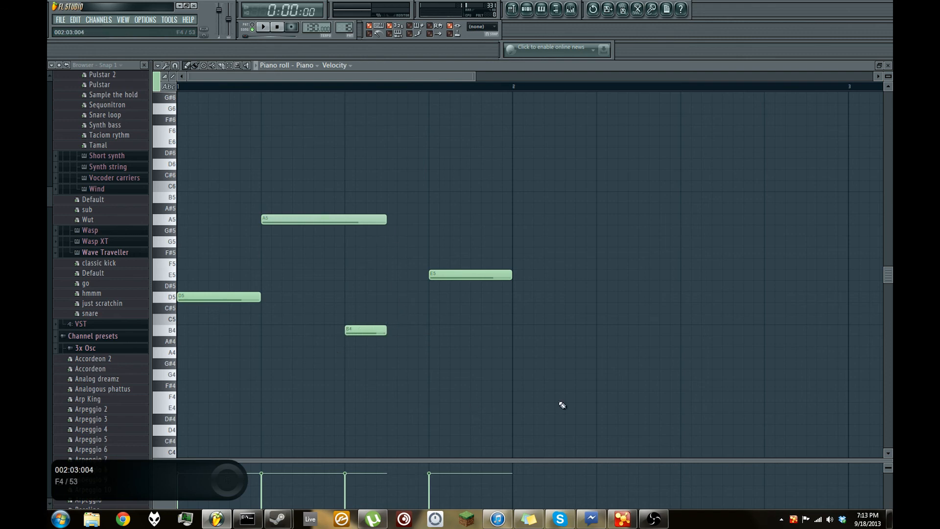
{"action": "left_click", "coordinate": [353, 330]}
{"action": "mouse_move", "coordinate": [353, 330]}
{"action": "left_mouse_down"}
{"action": "mouse_move", "coordinate": [406, 331]}
{"action": "mouse_move", "coordinate": [383, 331]}
{"action": "mouse_move", "coordinate": [395, 331]}
{"action": "left_mouse_up"}
- Start playback and replace the second and fourth Piano Melody clips on the playlist's Piano track with Piano Melody #2
{"action": "left_click", "coordinate": [263, 27]}
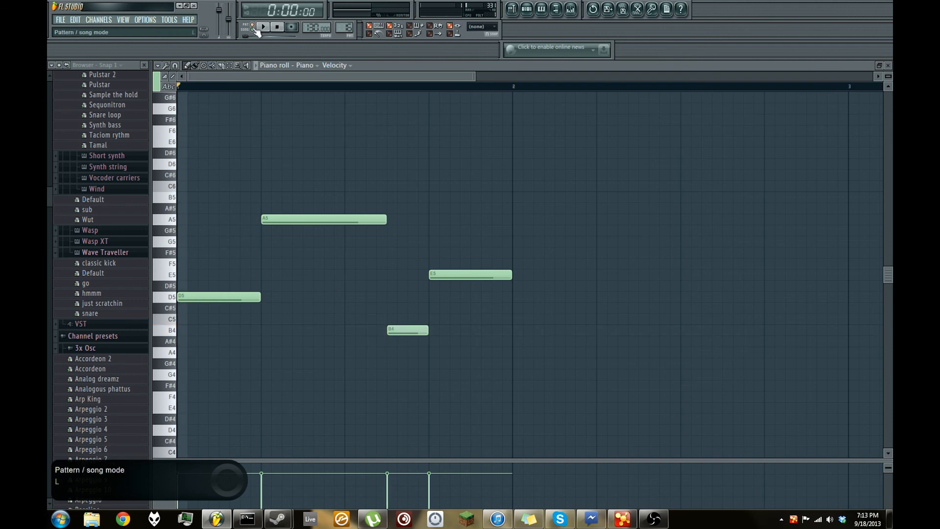
{"action": "key", "text": "F5"}
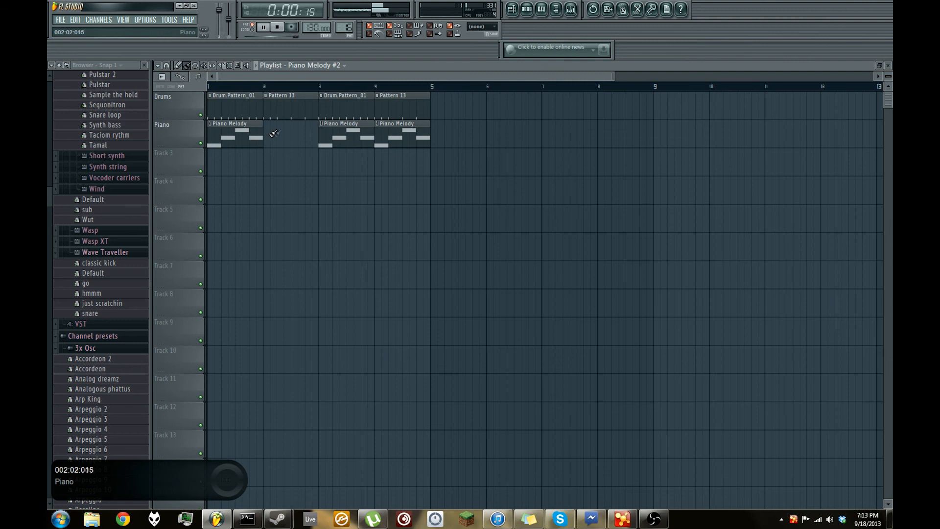
{"action": "left_click", "coordinate": [266, 135]}
{"action": "right_click", "coordinate": [393, 139]}
{"action": "left_click", "coordinate": [392, 140]}
{"action": "left_click_drag", "start_coordinate": [383, 137], "coordinate": [376, 137]}
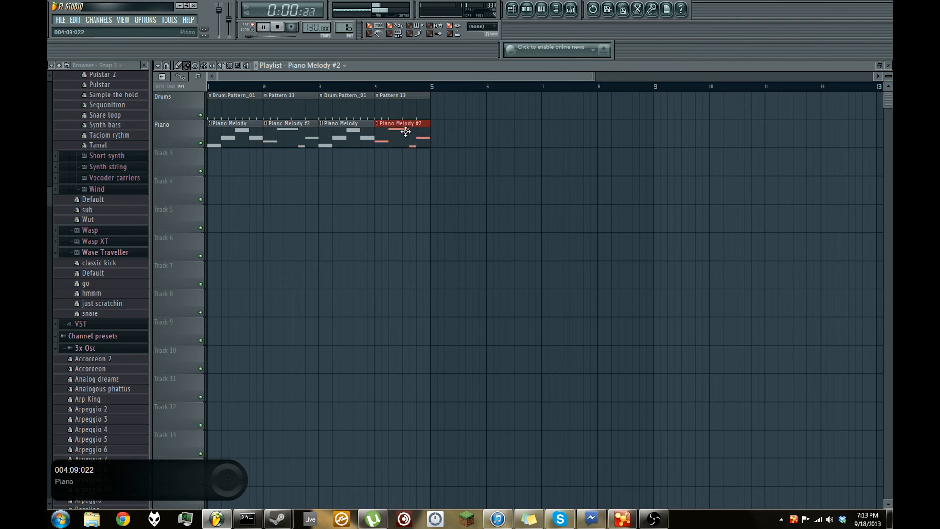
- Play the arrangement in song mode, stop it, and close the playlist and the piano roll
{"action": "left_click", "coordinate": [252, 30]}
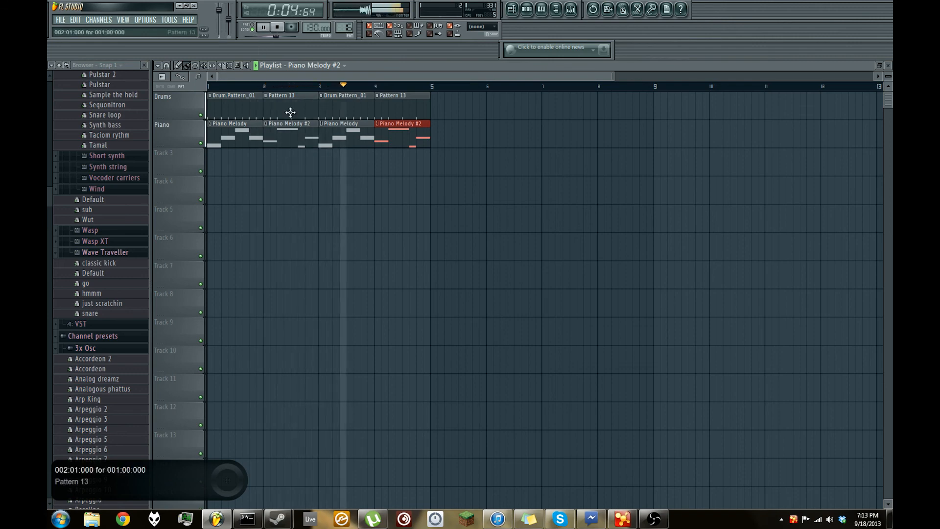
{"action": "left_click", "coordinate": [278, 28]}
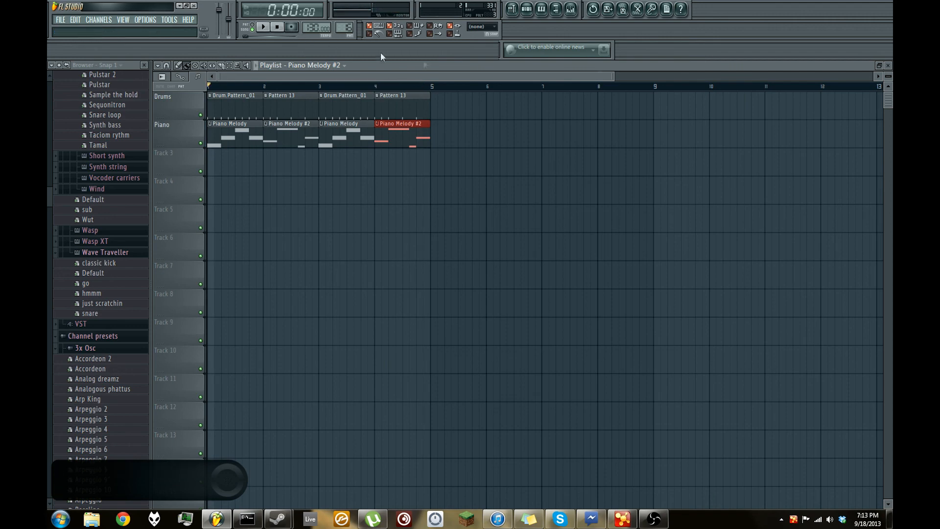
{"action": "left_click", "coordinate": [889, 66]}
{"action": "left_click", "coordinate": [889, 67]}
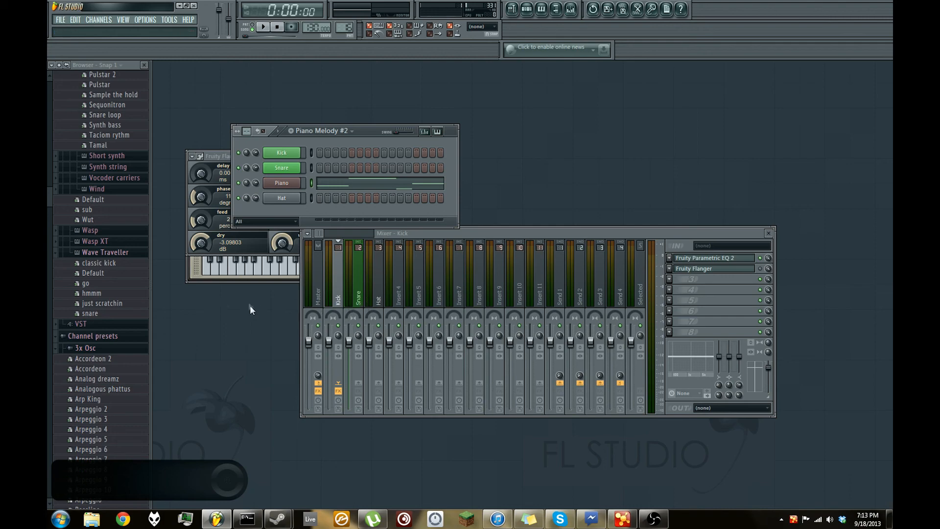
{"action": "left_click_drag", "start_coordinate": [470, 233], "coordinate": [418, 246]}
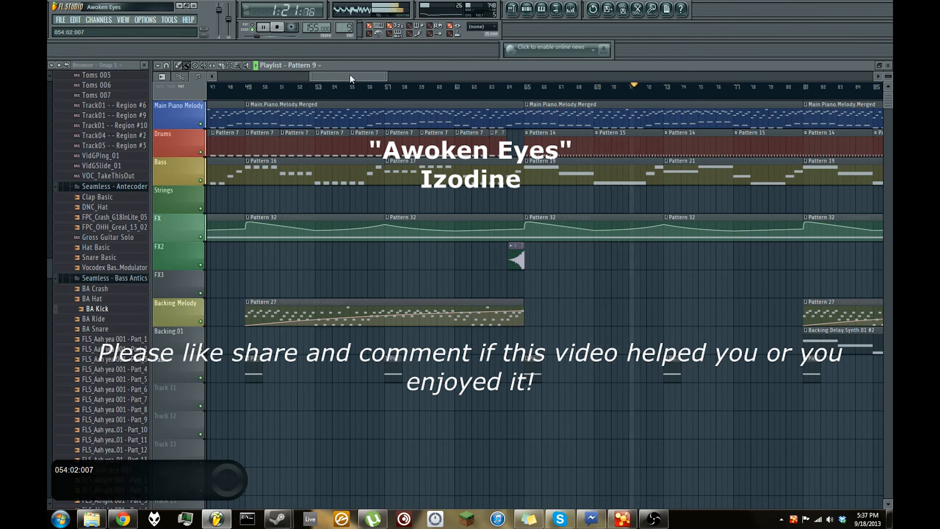
{"action": "left_click_drag", "start_coordinate": [350, 75], "coordinate": [386, 75]}
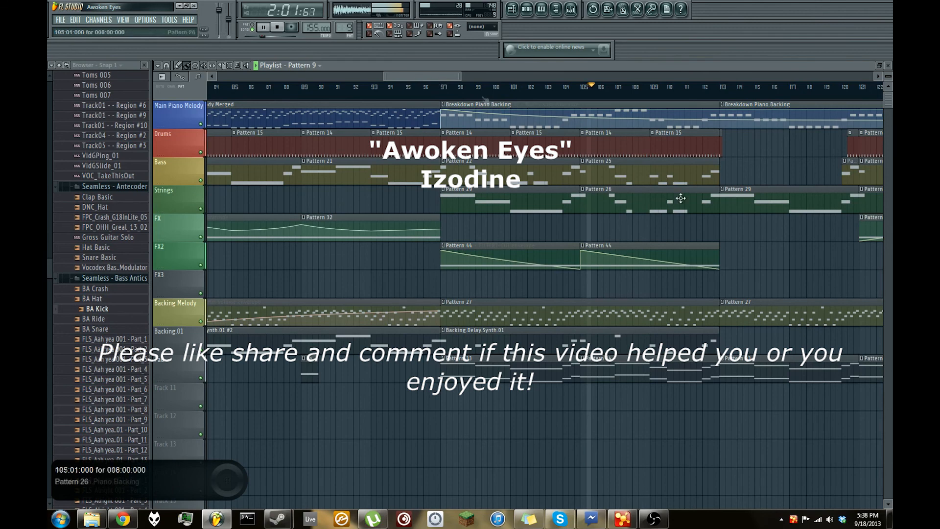
{"action": "mouse_move", "coordinate": [655, 519]}
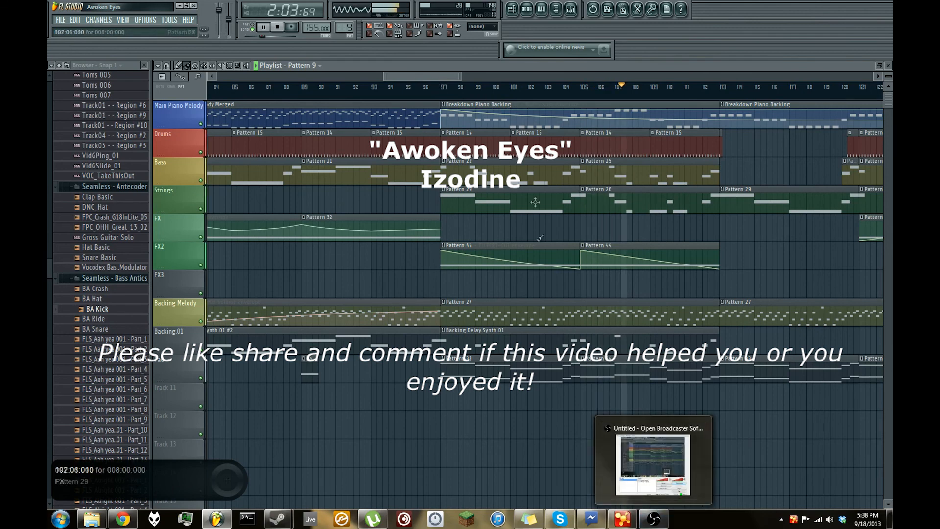